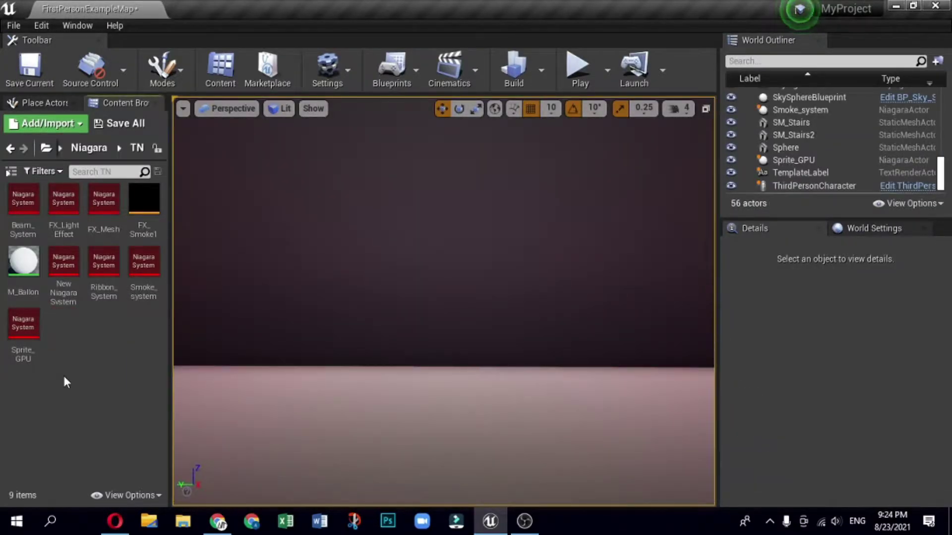
Bring up the context menu for the Smoke_system asset in the TN folder
{"action": "right_click", "coordinate": [146, 261]}
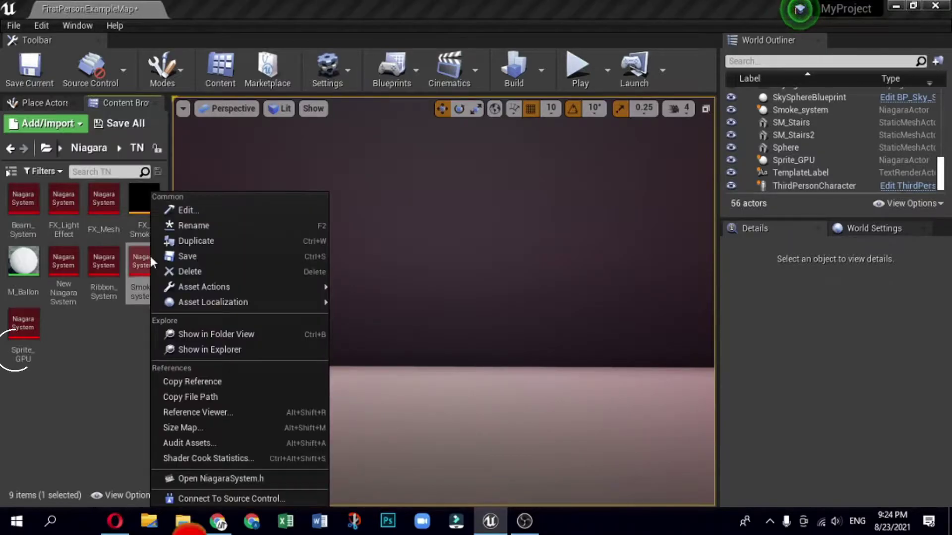
Duplicate Smoke_system as 'Spark_System' and open the copy for editing
{"action": "left_click", "coordinate": [225, 240]}
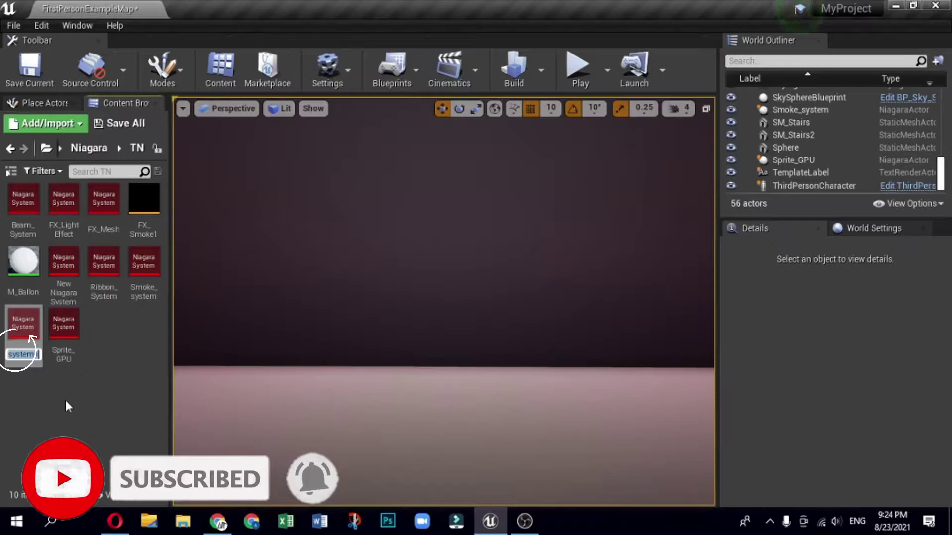
{"action": "type", "text": "Spar"}
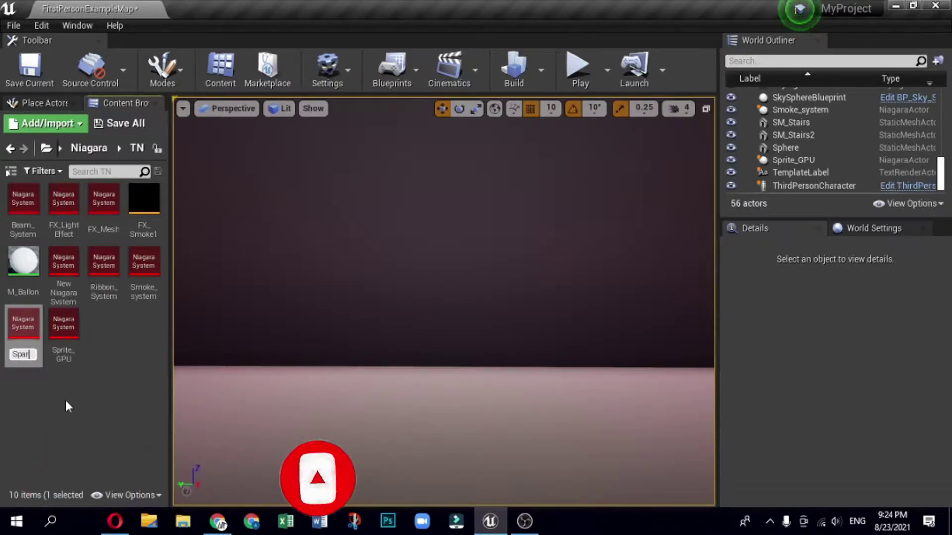
{"action": "type", "text": "k_"}
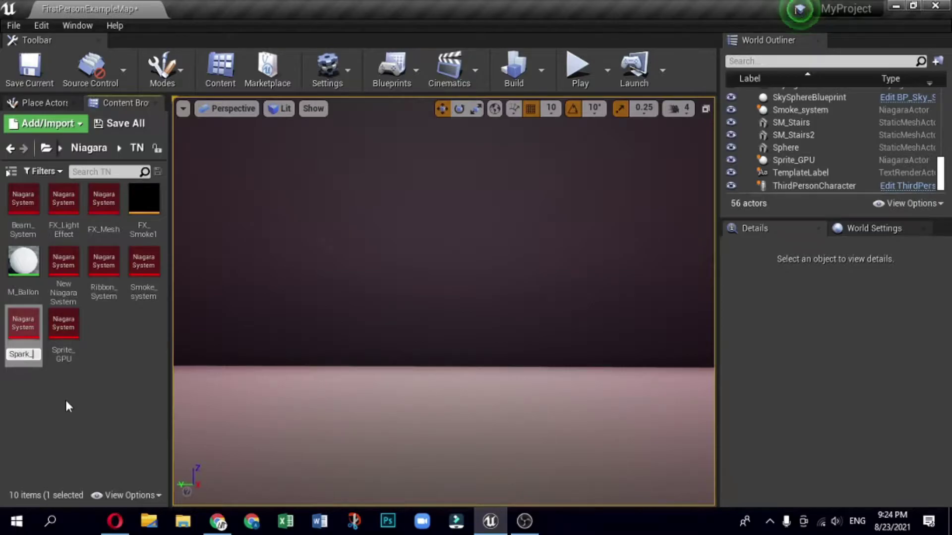
{"action": "type", "text": "System"}
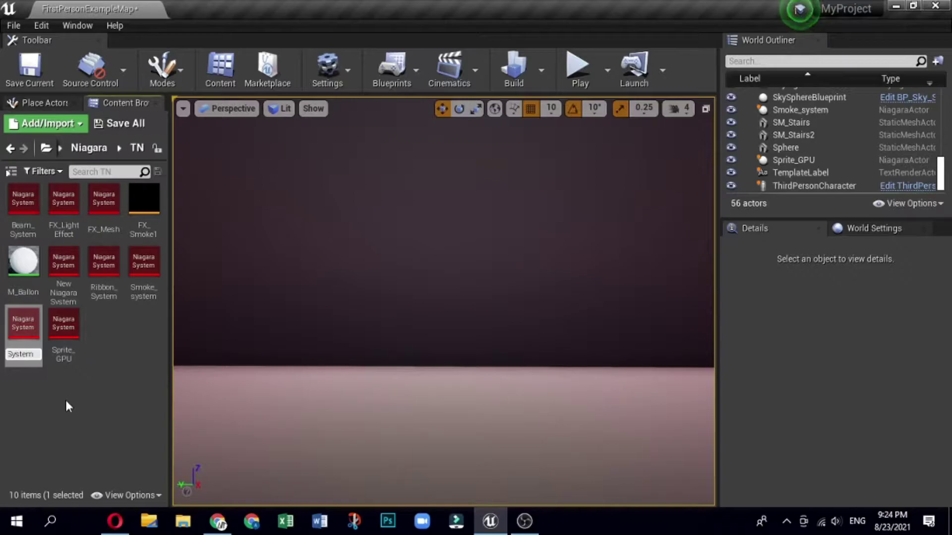
{"action": "key", "text": "Return"}
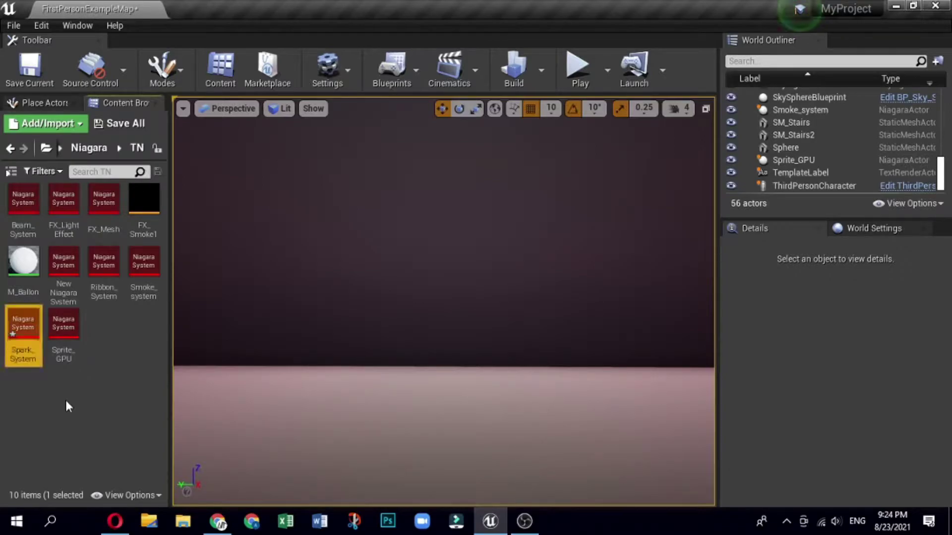
{"action": "double_click", "coordinate": [17, 326]}
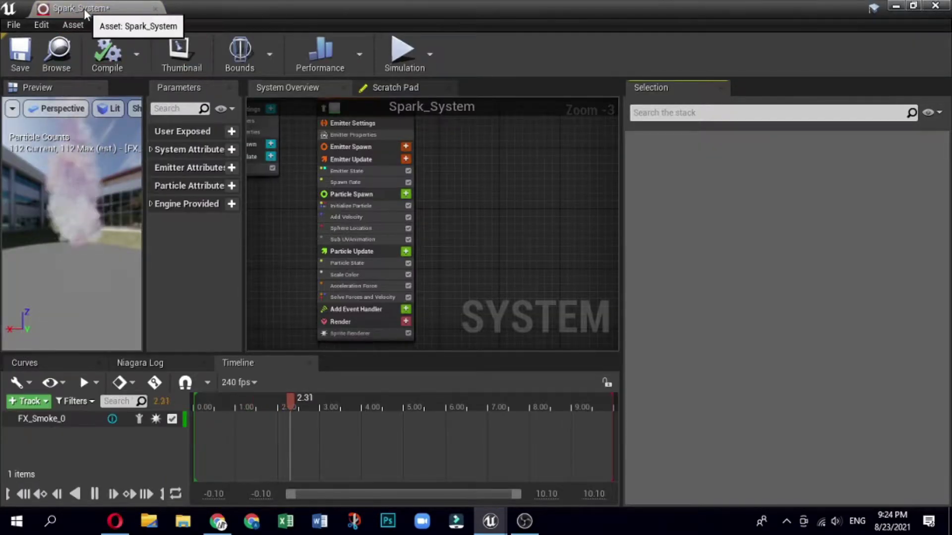
Dock the Spark_System editor and filter the Add Emitter list by 'simp' to find SimpleSpriteBurst
{"action": "left_click_drag", "start_coordinate": [84, 8], "coordinate": [273, 1]}
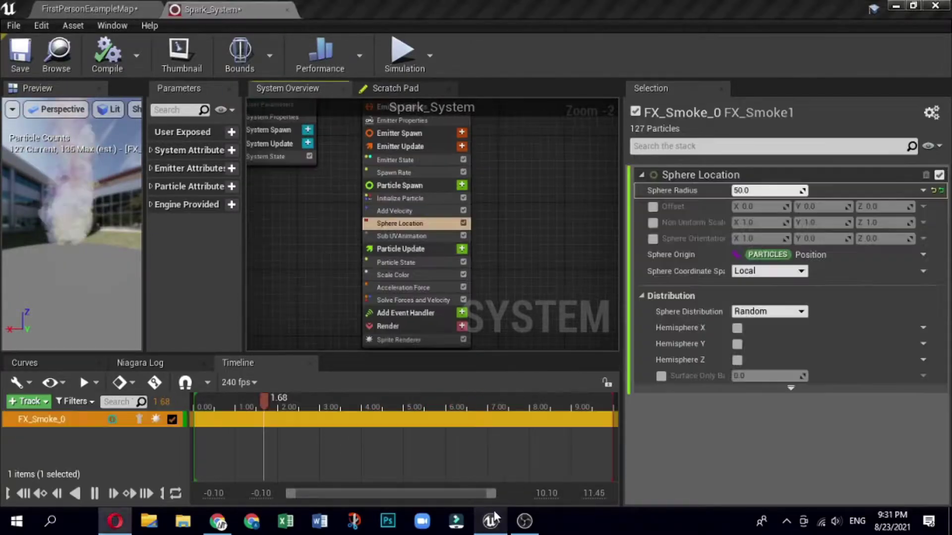
{"action": "right_click", "coordinate": [513, 138]}
{"action": "mouse_move", "coordinate": [541, 164]}
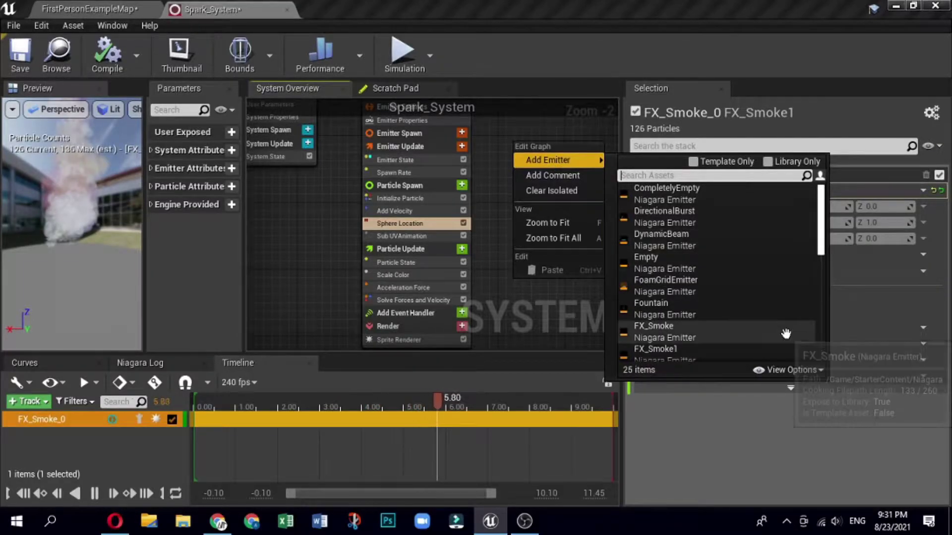
{"action": "left_click", "coordinate": [799, 370]}
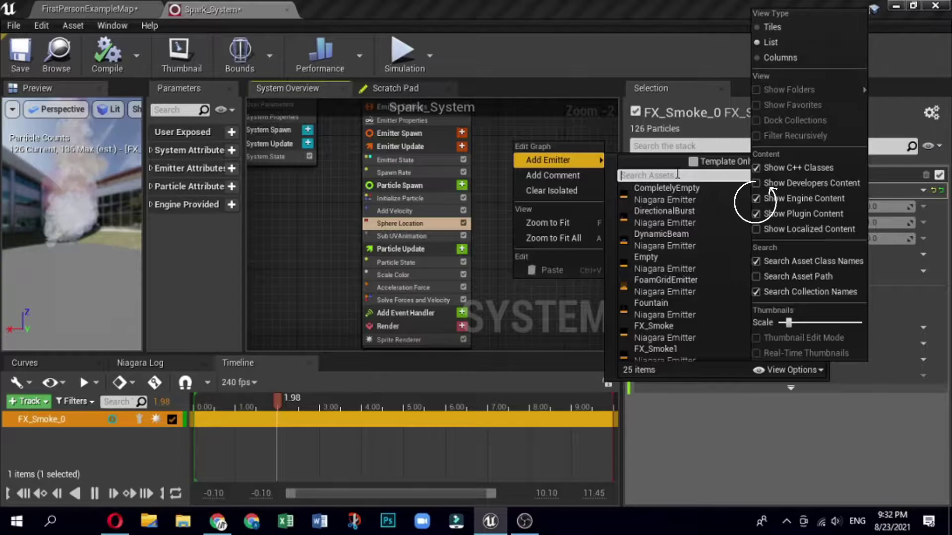
{"action": "type", "text": "simp"}
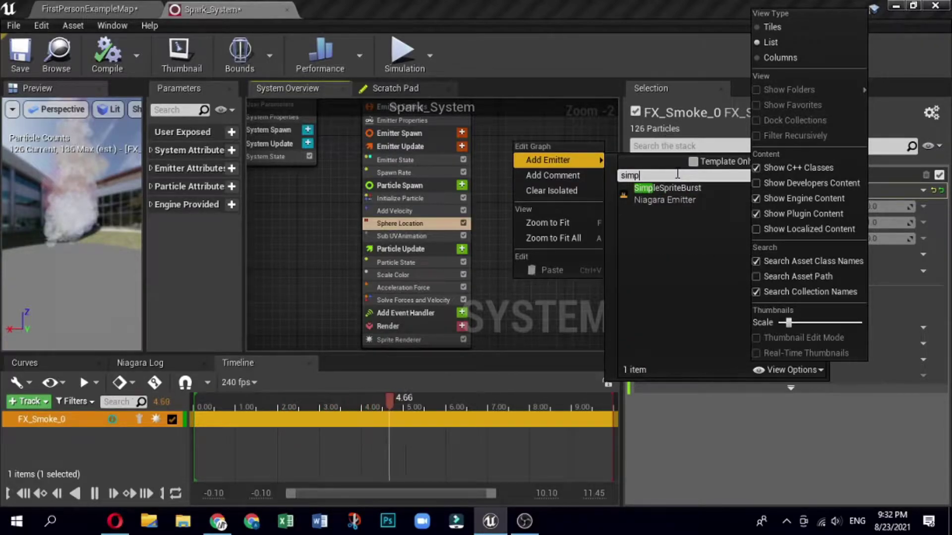
Add the SimpleSpriteBurst emitter to Spark_System and rename it 'Spark Brust'
{"action": "left_click", "coordinate": [675, 193]}
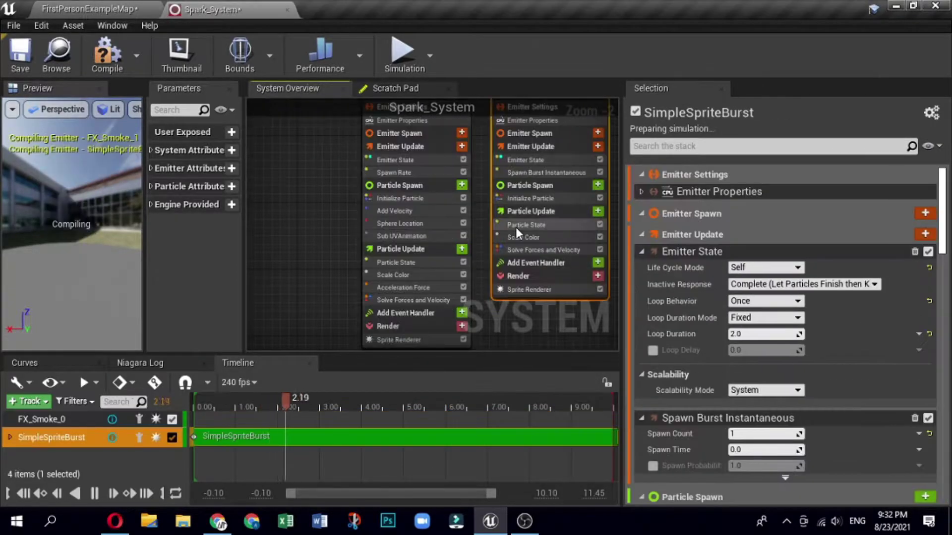
{"action": "right_click_drag", "start_coordinate": [317, 193], "coordinate": [255, 236]}
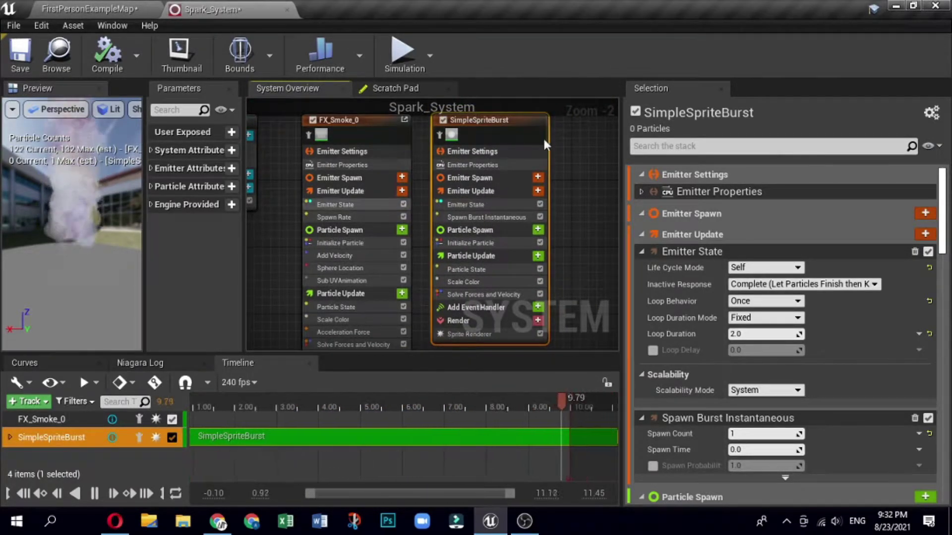
{"action": "double_click", "coordinate": [484, 120]}
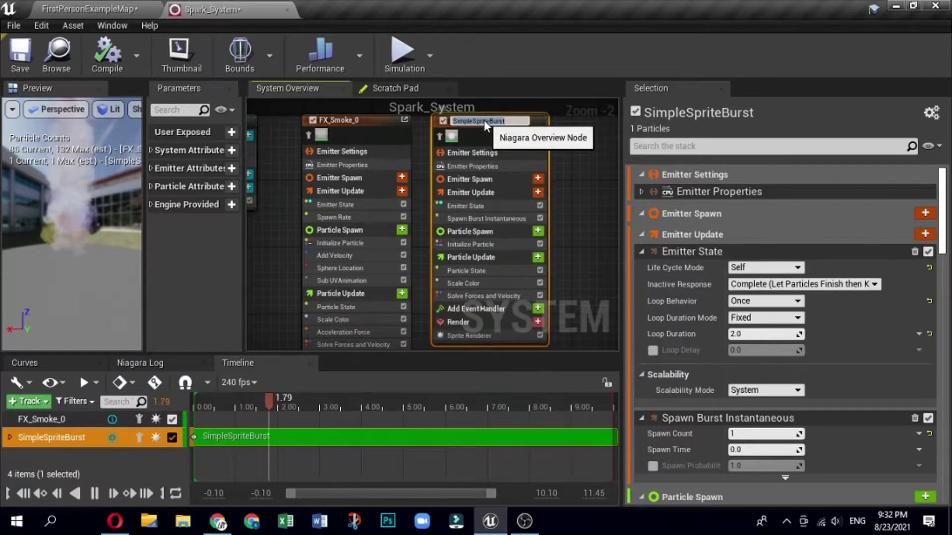
{"action": "type", "text": "Sp"}
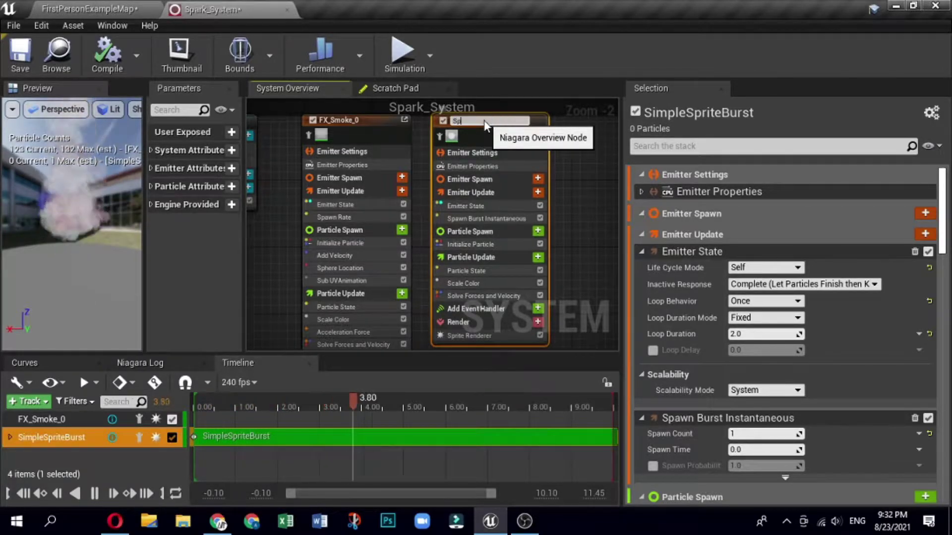
{"action": "type", "text": "ark Brust"}
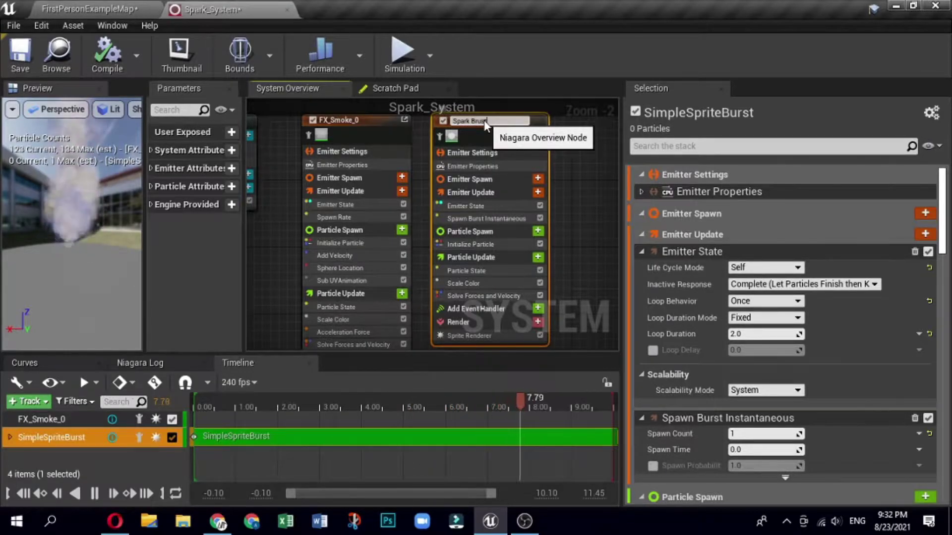
{"action": "key", "text": "Return"}
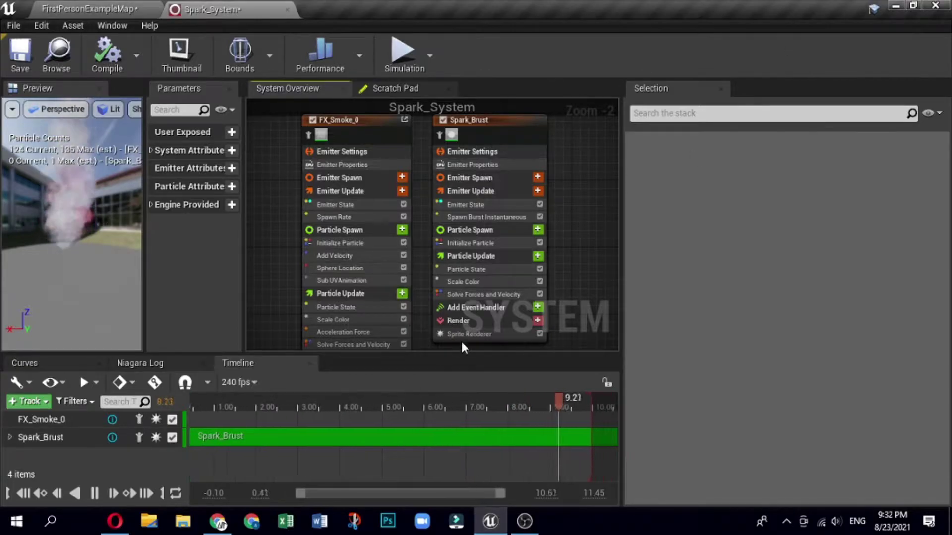
Set Spark_Brust's Sprite Renderer material to M_Spark
{"action": "left_click", "coordinate": [486, 322]}
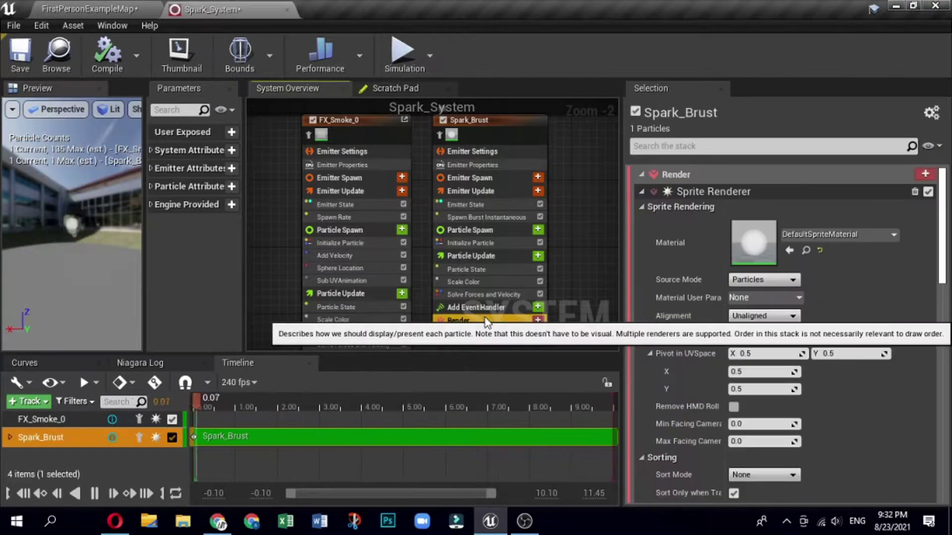
{"action": "left_click", "coordinate": [871, 237]}
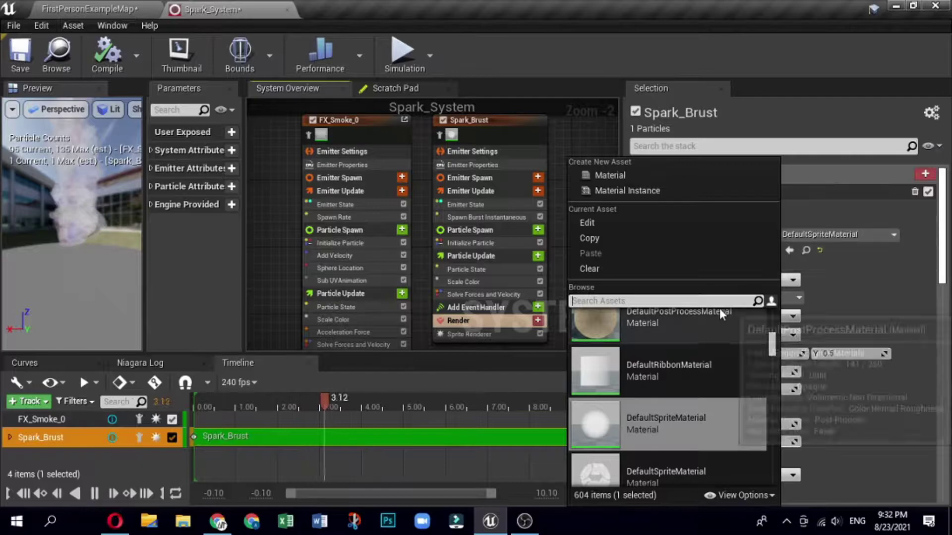
{"action": "type", "text": "spa"}
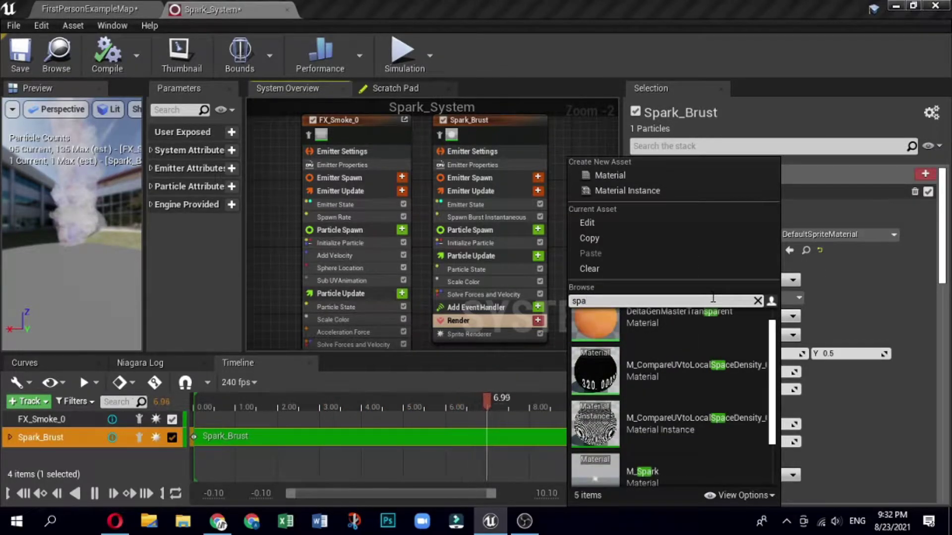
{"action": "left_click", "coordinate": [690, 469]}
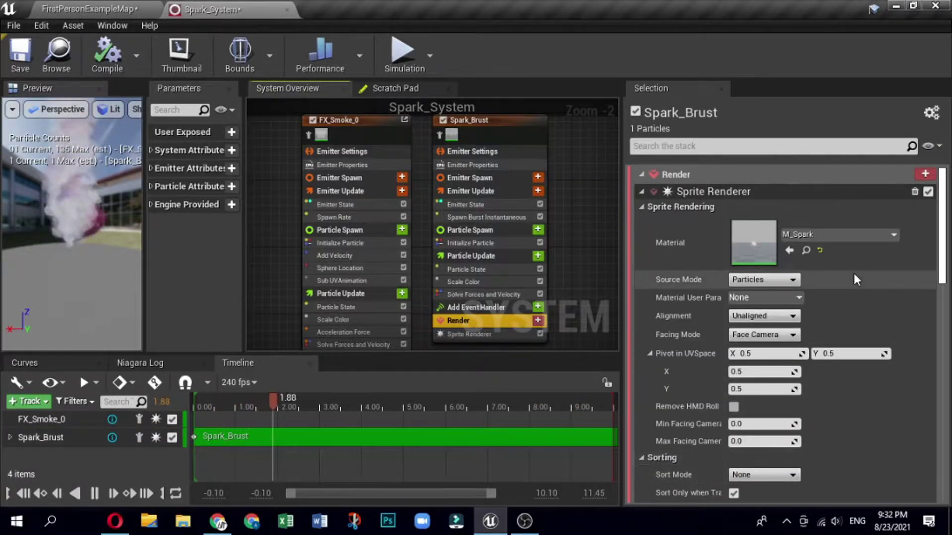
{"action": "left_click", "coordinate": [483, 179]}
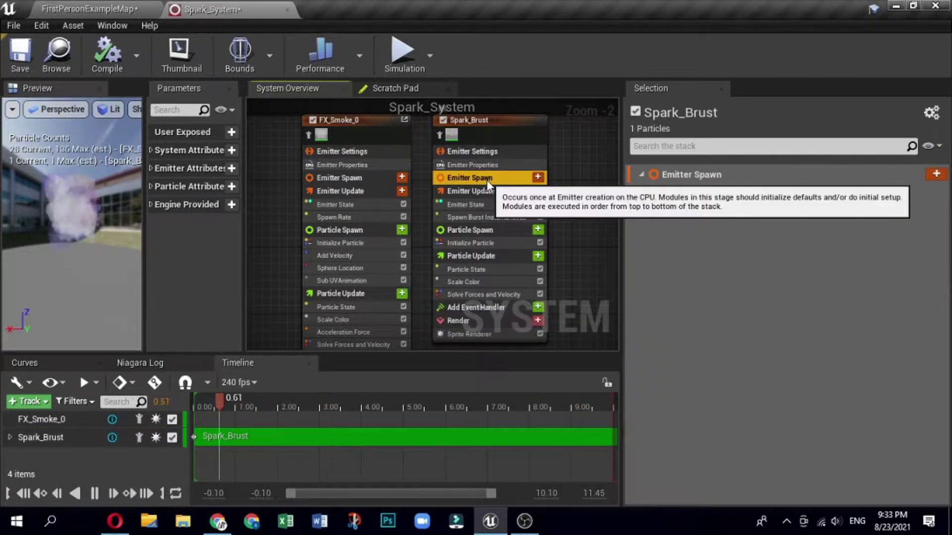
Remove Spark_Brust's Spawn Burst Instantaneous module and set Loop Duration to 5
{"action": "left_click", "coordinate": [481, 192]}
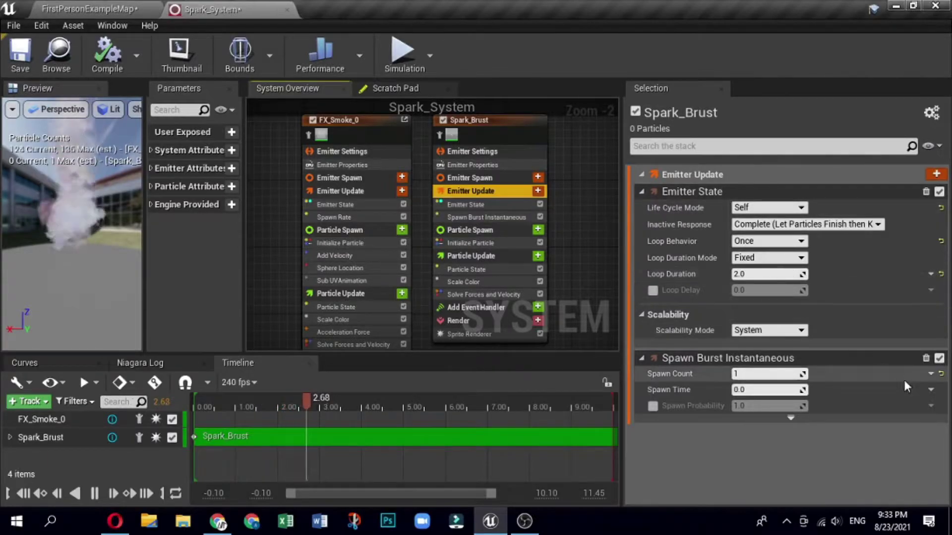
{"action": "left_click", "coordinate": [926, 359]}
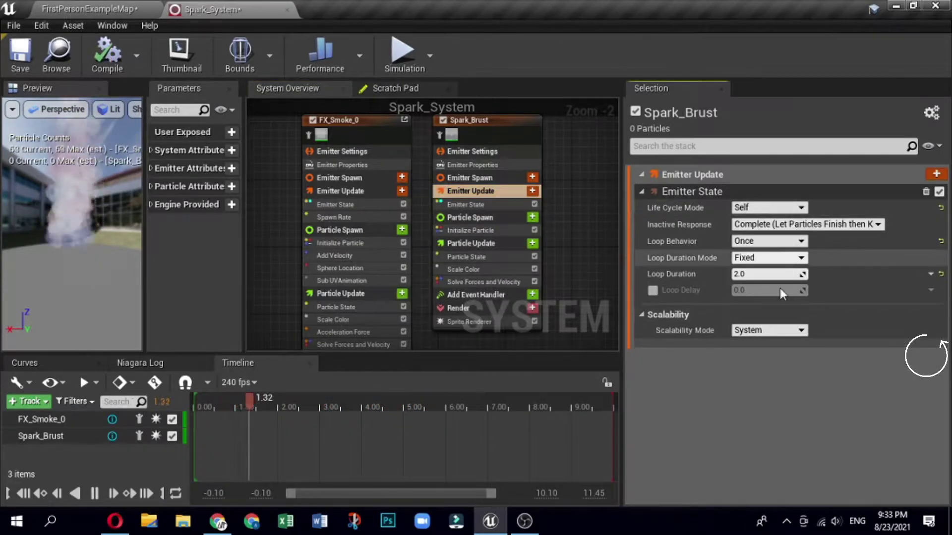
{"action": "left_click", "coordinate": [768, 273]}
{"action": "type", "text": "5"}
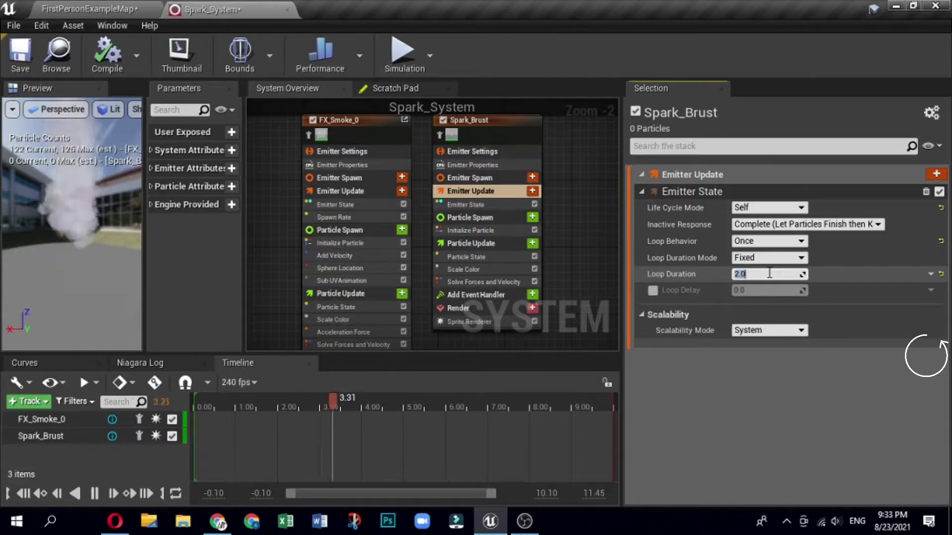
Change Spark_Brust's Emitter State Life Cycle Mode from Self to System
{"action": "left_click", "coordinate": [778, 208]}
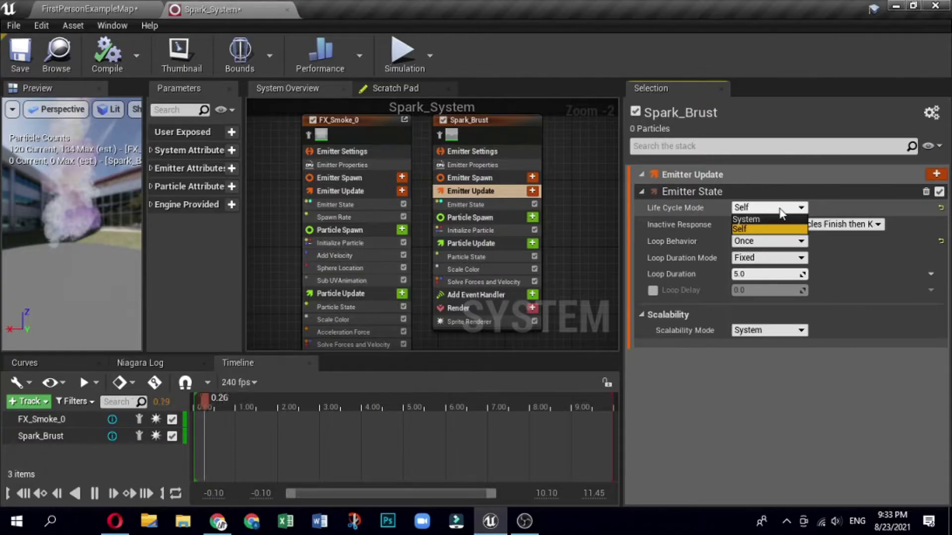
{"action": "left_click", "coordinate": [777, 220]}
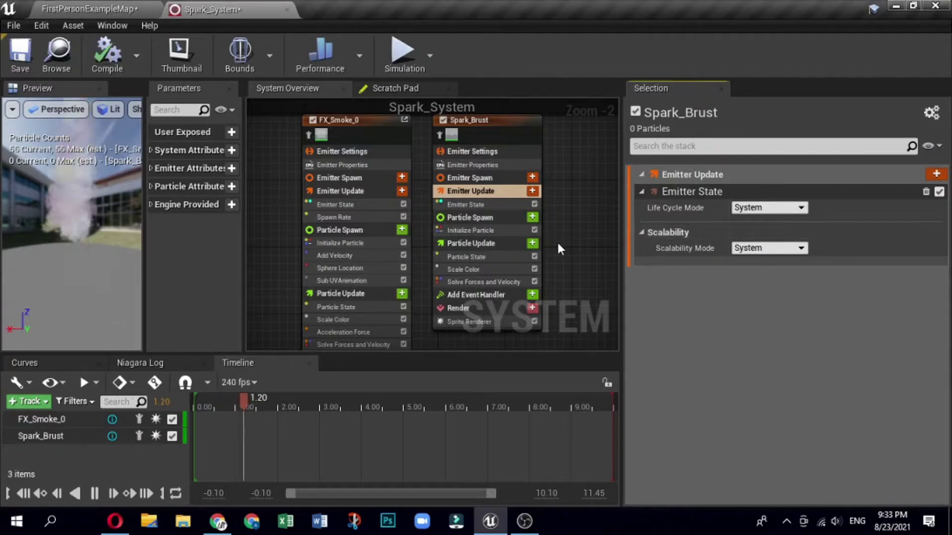
{"action": "left_click", "coordinate": [492, 218]}
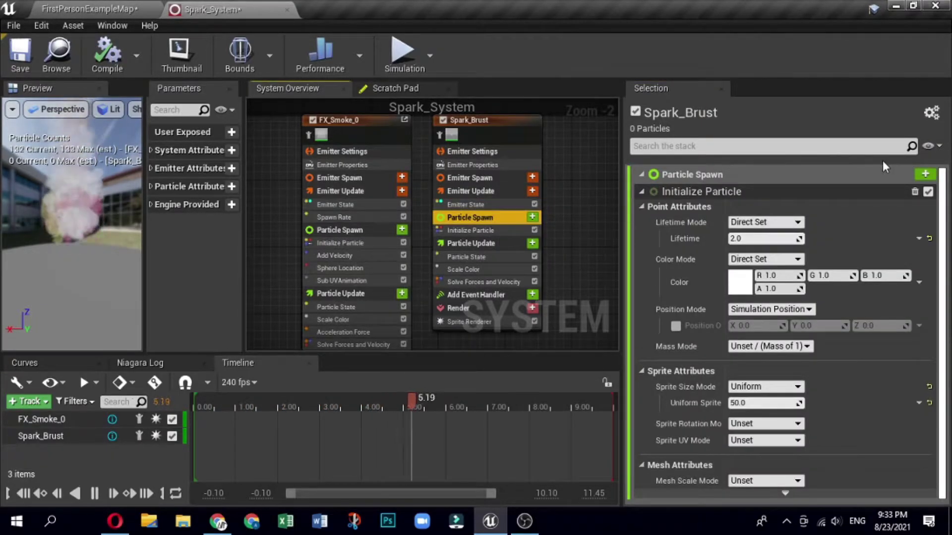
{"action": "left_click", "coordinate": [499, 192]}
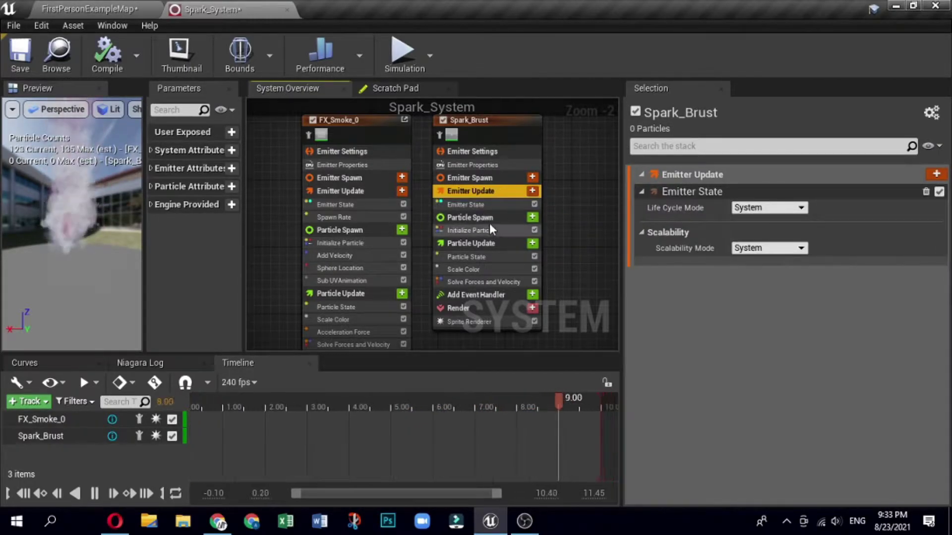
Add a Spawn Rate module to Spark_Brust's Emitter Update with SpawnRate 8
{"action": "left_click", "coordinate": [533, 191]}
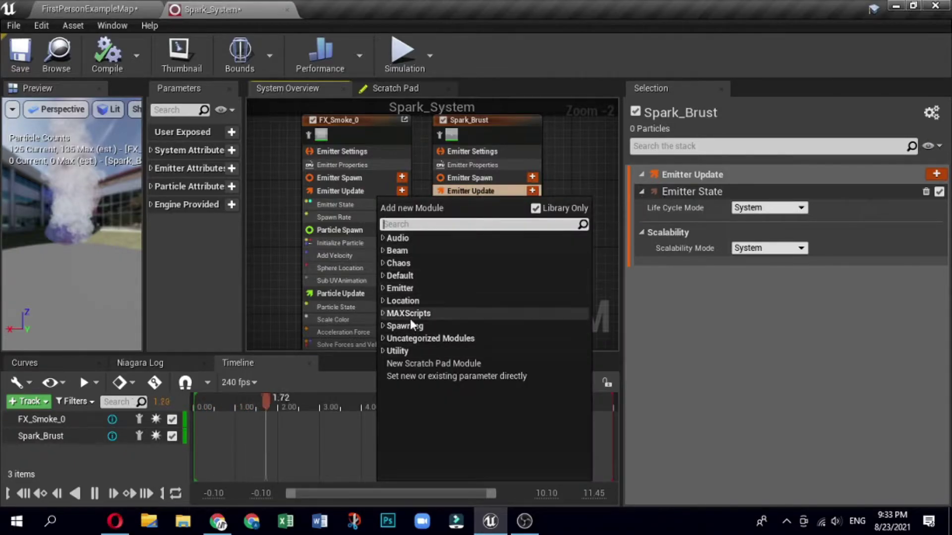
{"action": "left_click", "coordinate": [382, 326]}
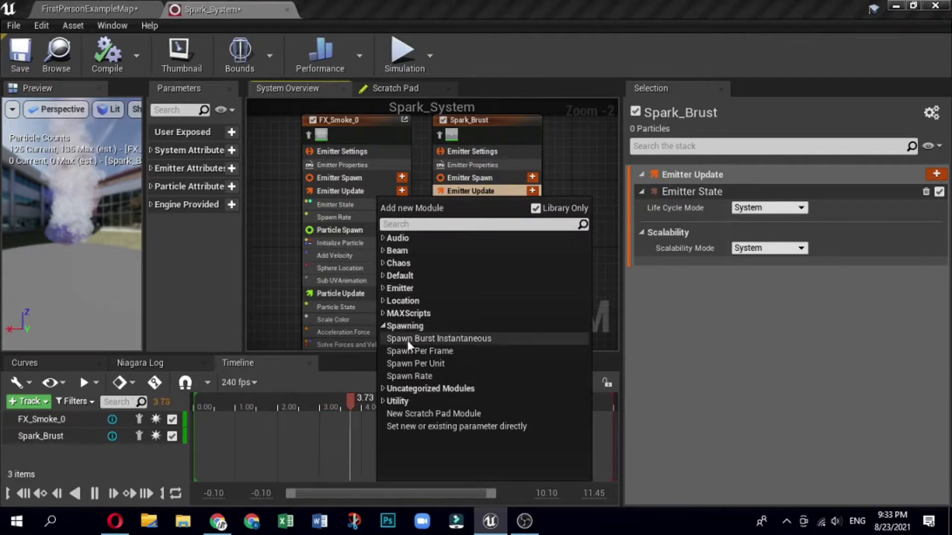
{"action": "left_click", "coordinate": [414, 375]}
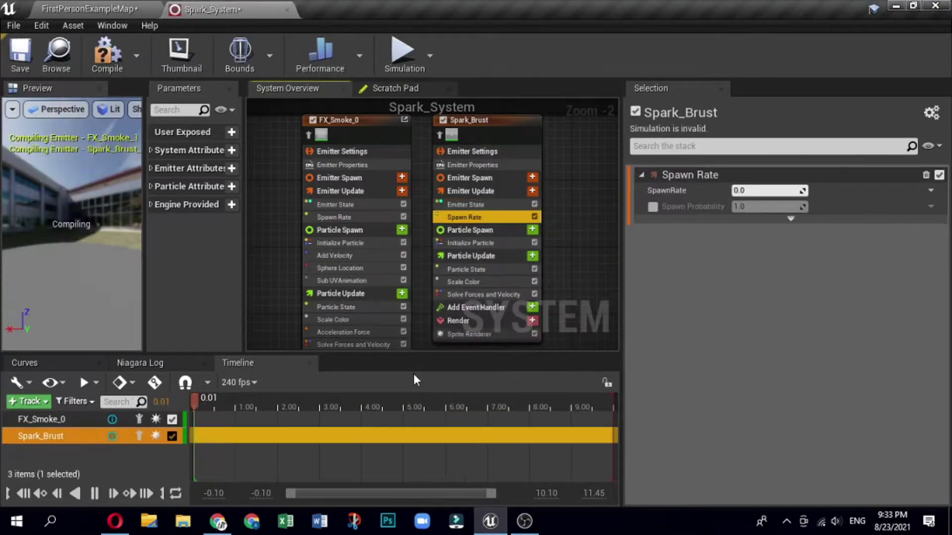
{"action": "left_click", "coordinate": [767, 191]}
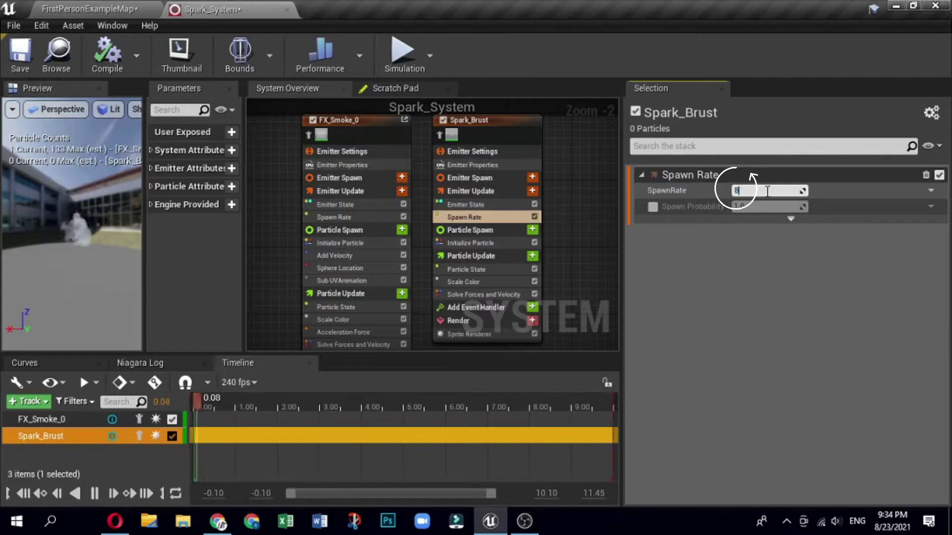
{"action": "type", "text": "8"}
{"action": "key", "text": "Return"}
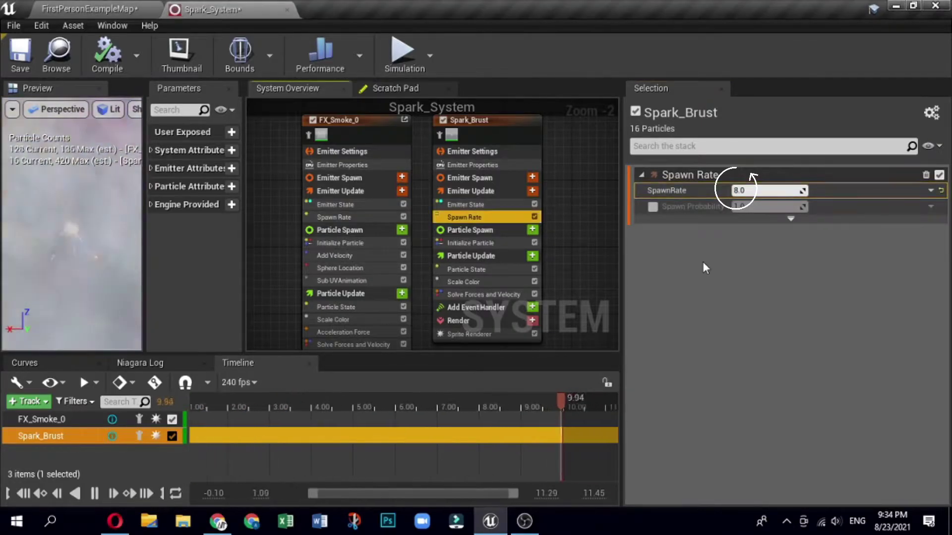
Enable Spawn Probability and expose the advanced Spawn Rate settings
{"action": "left_click", "coordinate": [653, 207]}
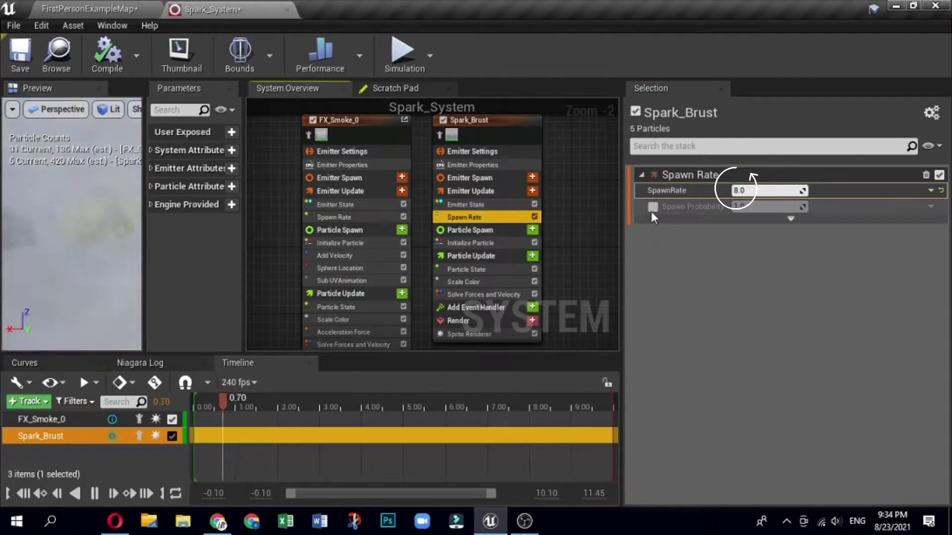
{"action": "left_click", "coordinate": [792, 219]}
{"action": "left_click", "coordinate": [754, 223]}
{"action": "left_click", "coordinate": [763, 299]}
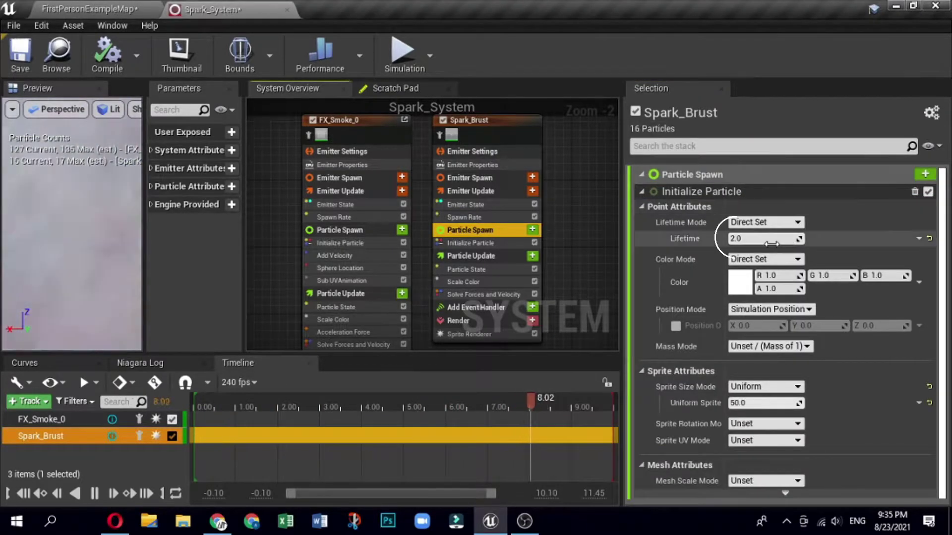
{"action": "left_click", "coordinate": [771, 243]}
Set particle Lifetime 0.2 and Random mass Min 0.6, Max 1, then uncheck FX_Smoke_0
{"action": "type", "text": "0"}
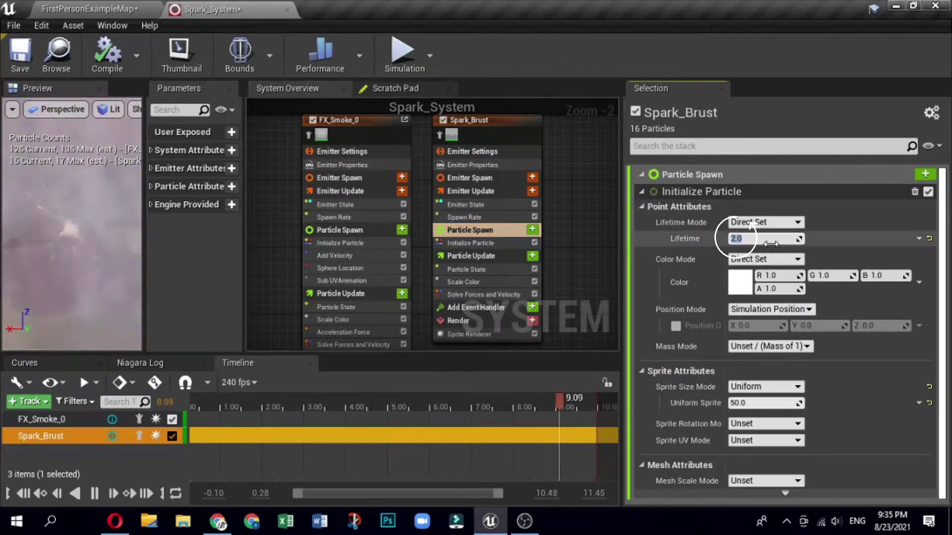
{"action": "type", "text": ".2"}
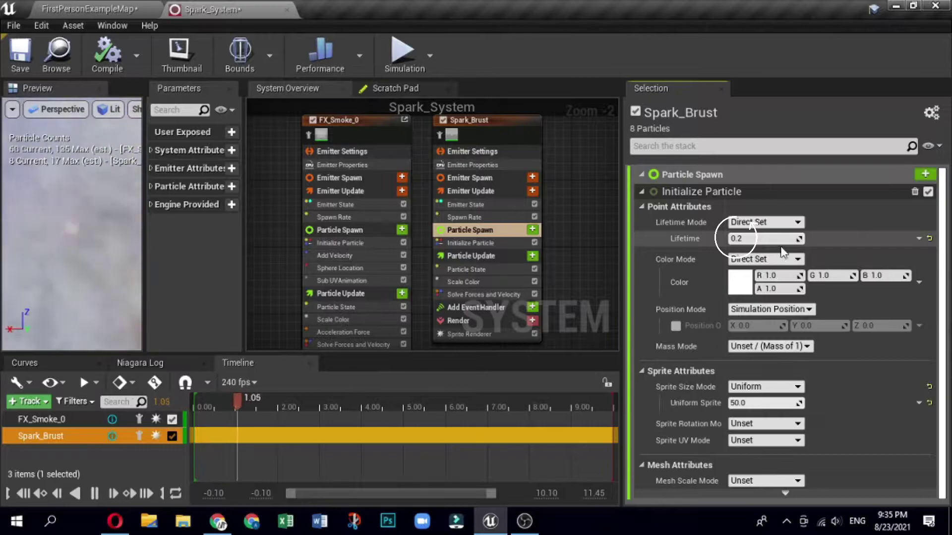
{"action": "left_click", "coordinate": [844, 241]}
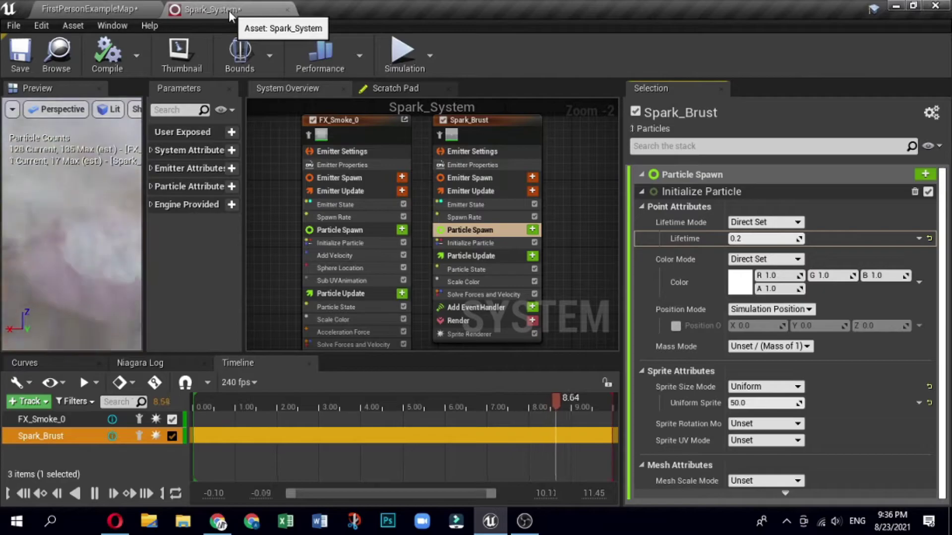
{"action": "left_click", "coordinate": [802, 348]}
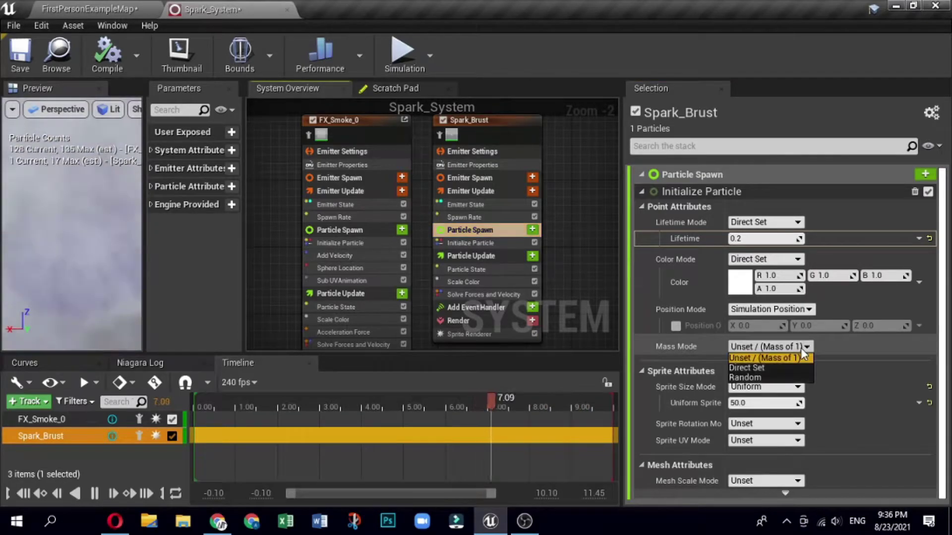
{"action": "left_click", "coordinate": [776, 377]}
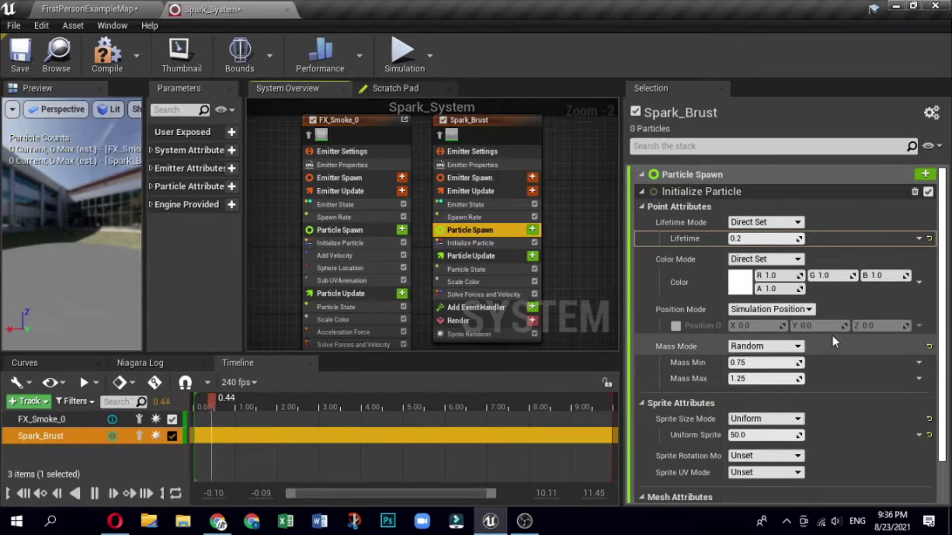
{"action": "left_click", "coordinate": [766, 362]}
{"action": "type", "text": "0.6"}
{"action": "left_click", "coordinate": [759, 379]}
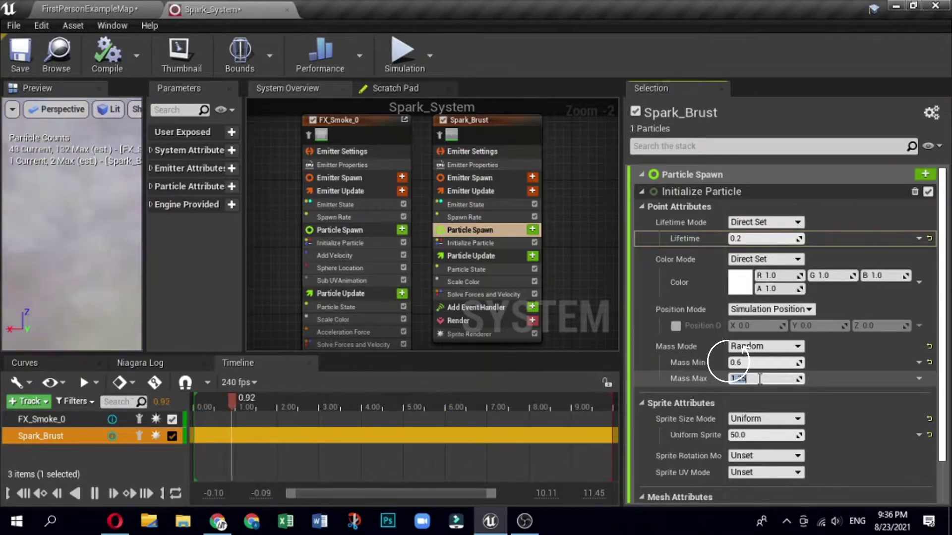
{"action": "type", "text": "1"}
{"action": "key", "text": "Return"}
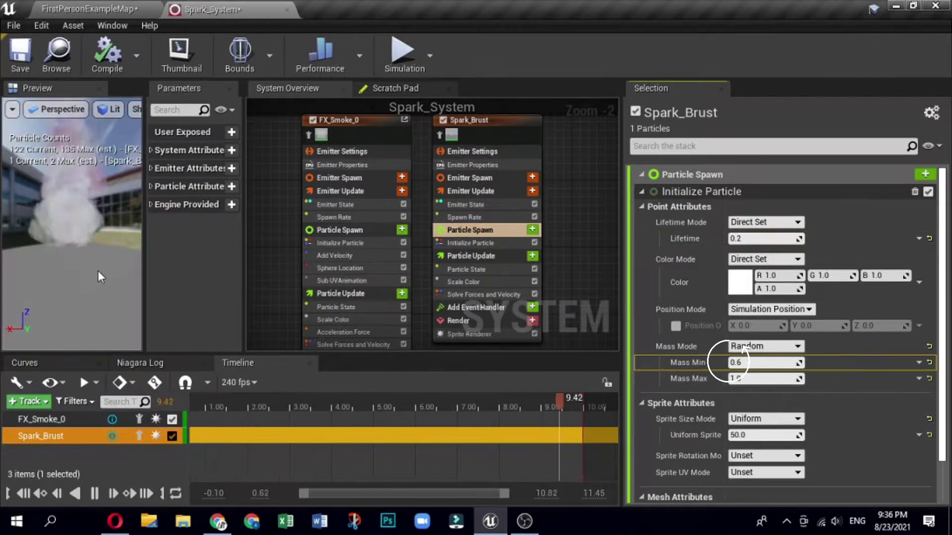
{"action": "left_click", "coordinate": [314, 120]}
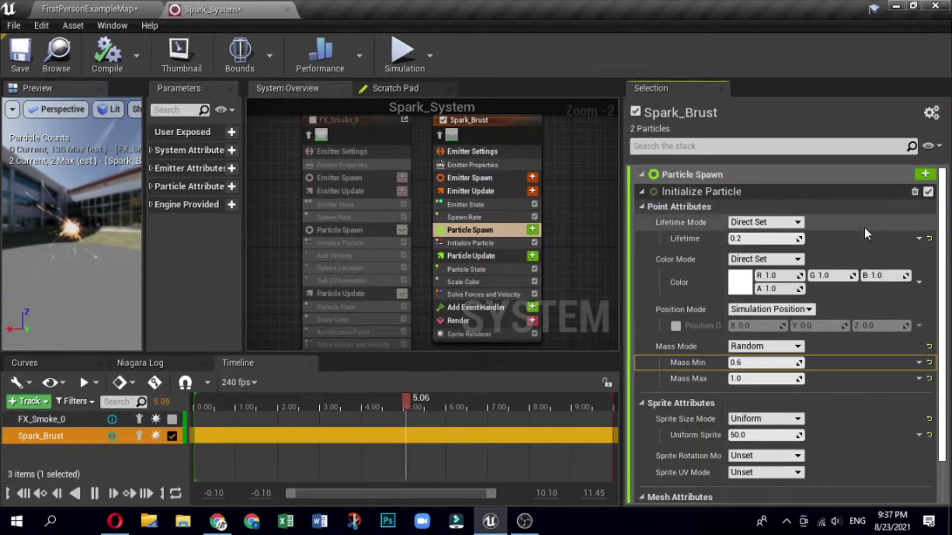
{"action": "scroll", "coordinate": [864, 227], "scroll_direction": "down", "scroll_amount": 2}
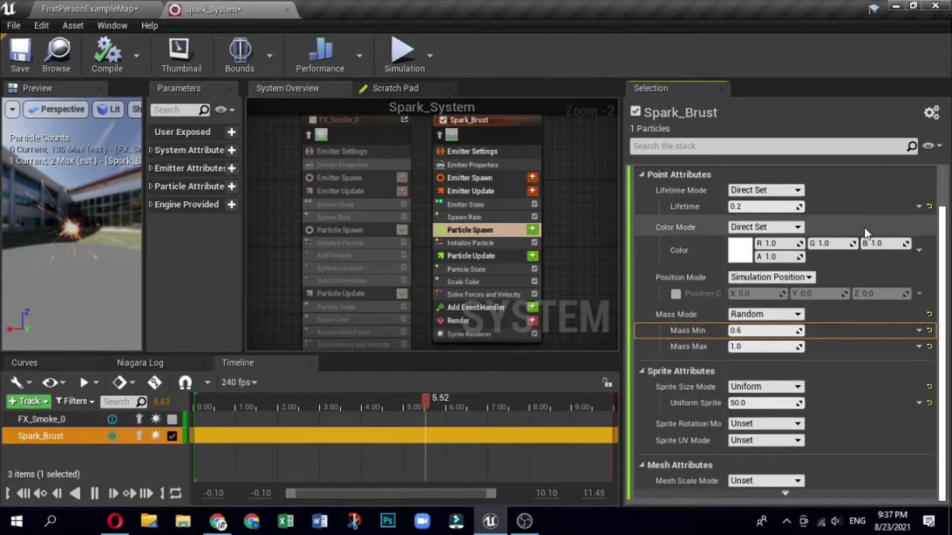
Set Sprite Size Mode to Random Non-Uniform, minimum 10×10 and maximum 30×25
{"action": "left_click", "coordinate": [777, 390]}
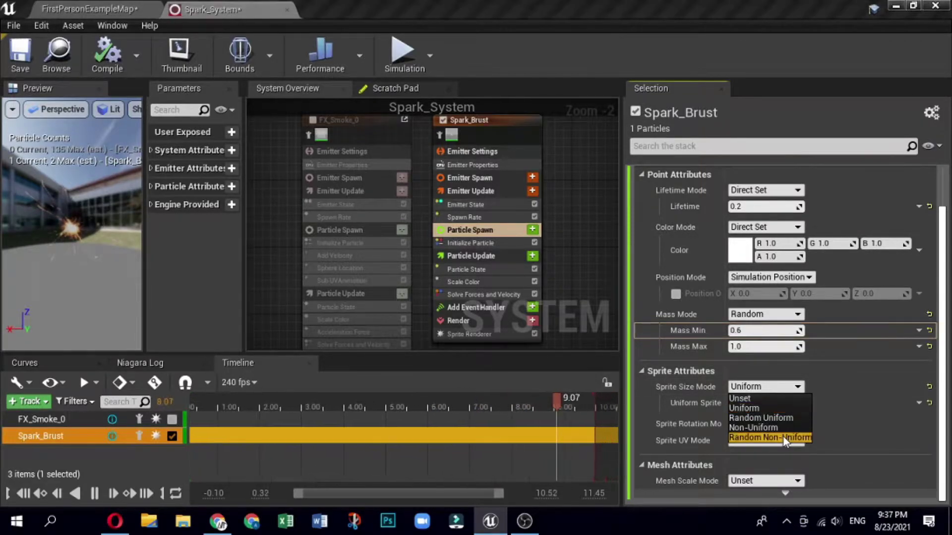
{"action": "left_click", "coordinate": [783, 437]}
{"action": "left_click", "coordinate": [774, 403]}
{"action": "type", "text": "10"}
{"action": "key", "text": "Tab"}
{"action": "type", "text": "10"}
{"action": "key", "text": "Tab"}
{"action": "type", "text": "30"}
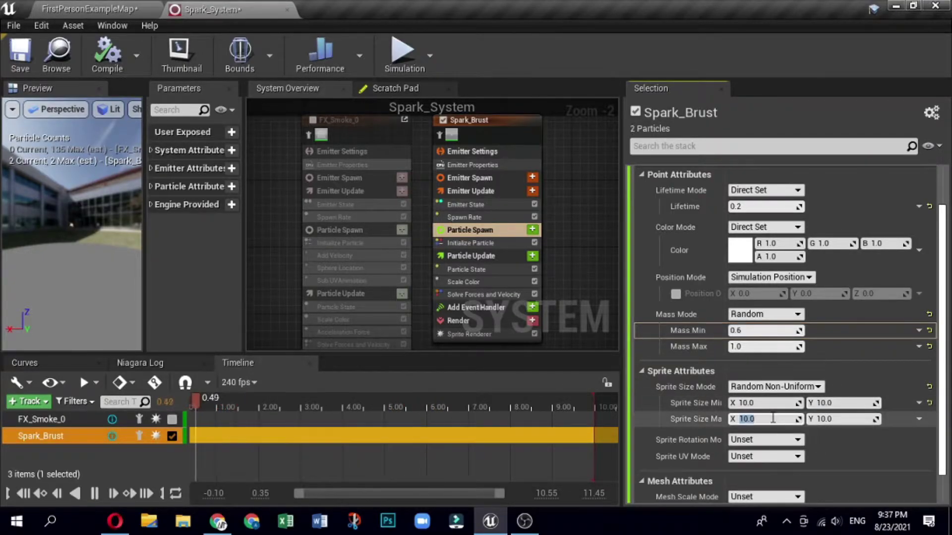
{"action": "left_click", "coordinate": [847, 419]}
{"action": "type", "text": "25"}
{"action": "left_click", "coordinate": [873, 372]}
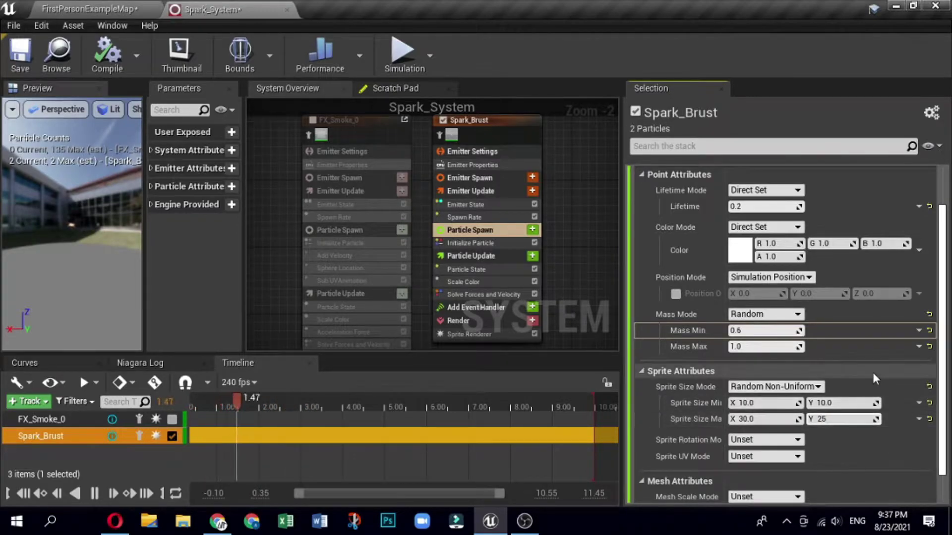
{"action": "scroll", "coordinate": [731, 237], "scroll_direction": "down", "scroll_amount": 1}
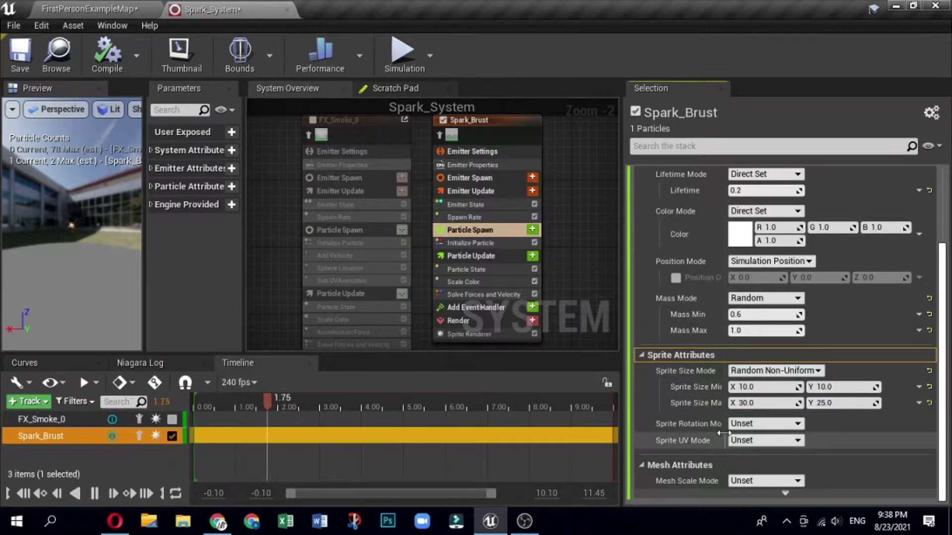
{"action": "left_click_drag", "start_coordinate": [724, 426], "coordinate": [748, 430]}
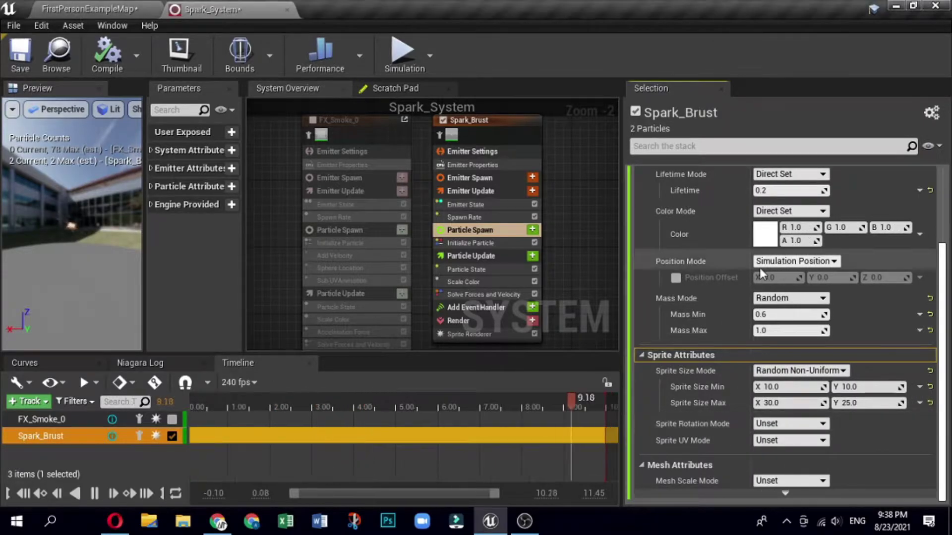
Set sprite rotation mode to Direct Angle and drive the angle with a Random Range Float
{"action": "left_click", "coordinate": [823, 425]}
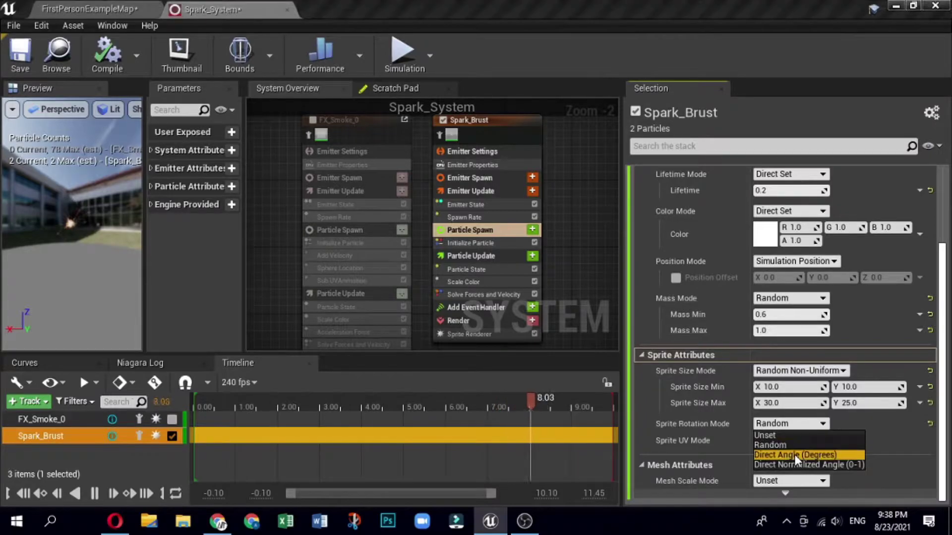
{"action": "left_click", "coordinate": [794, 454]}
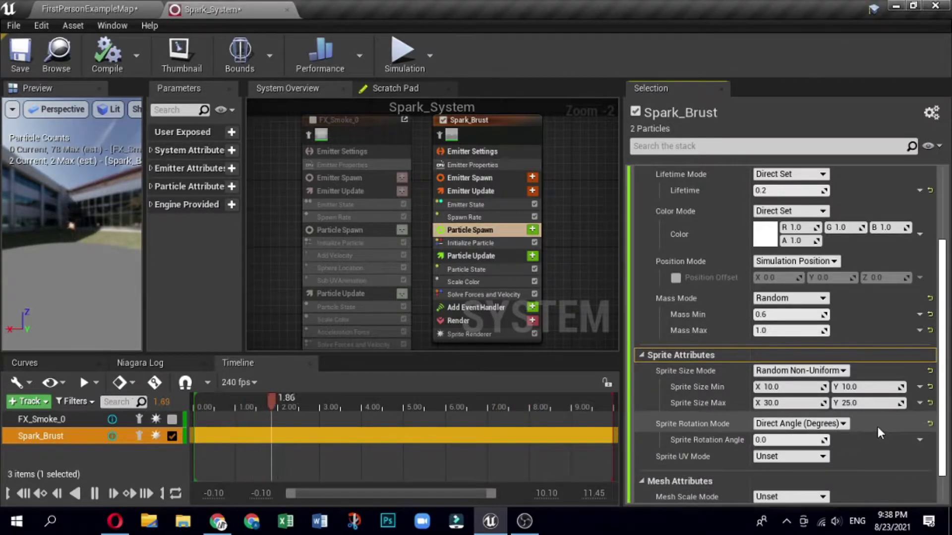
{"action": "left_click", "coordinate": [919, 439]}
{"action": "left_click", "coordinate": [739, 186]}
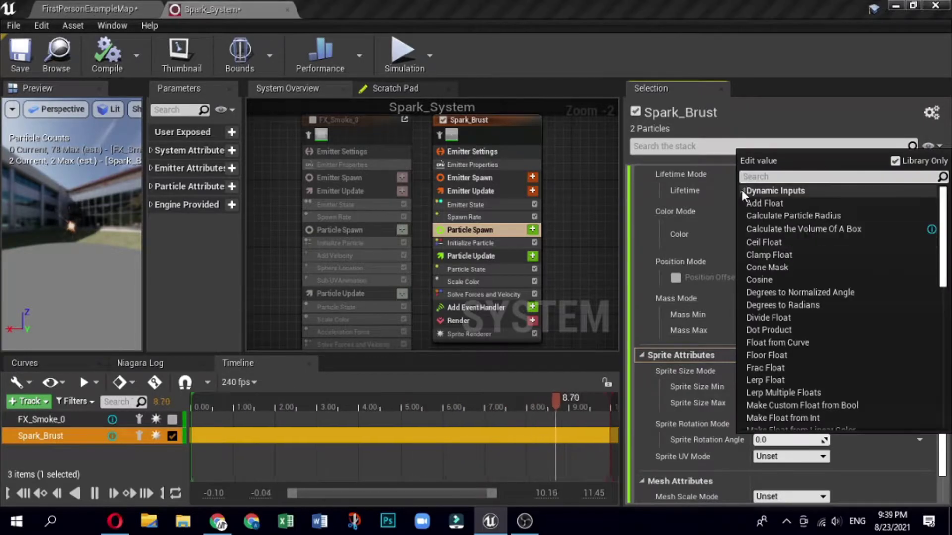
{"action": "scroll", "coordinate": [867, 323], "scroll_direction": "down", "scroll_amount": 10}
{"action": "scroll", "coordinate": [868, 374], "scroll_direction": "down", "scroll_amount": 2}
{"action": "left_click", "coordinate": [794, 351]}
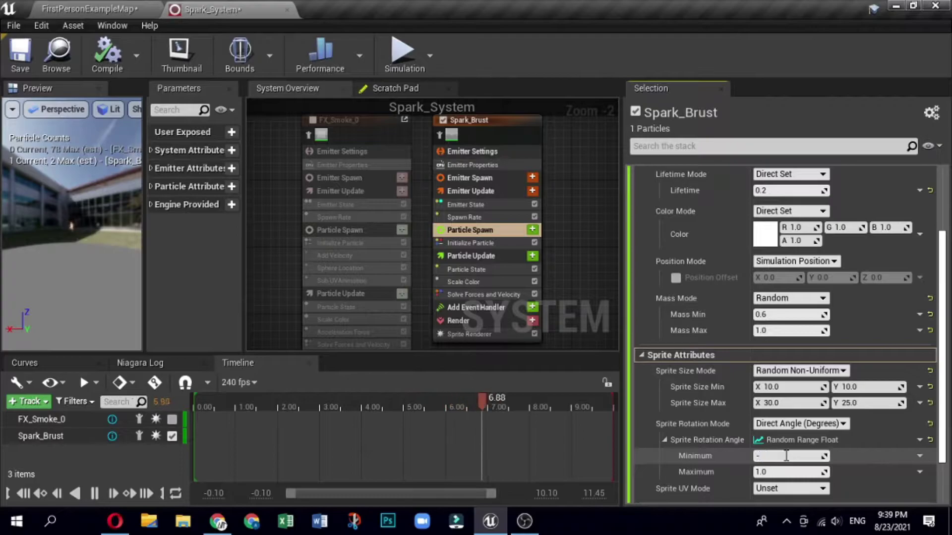
Set the random rotation angle range to Minimum -250 and Maximum 250
{"action": "left_click", "coordinate": [786, 472]}
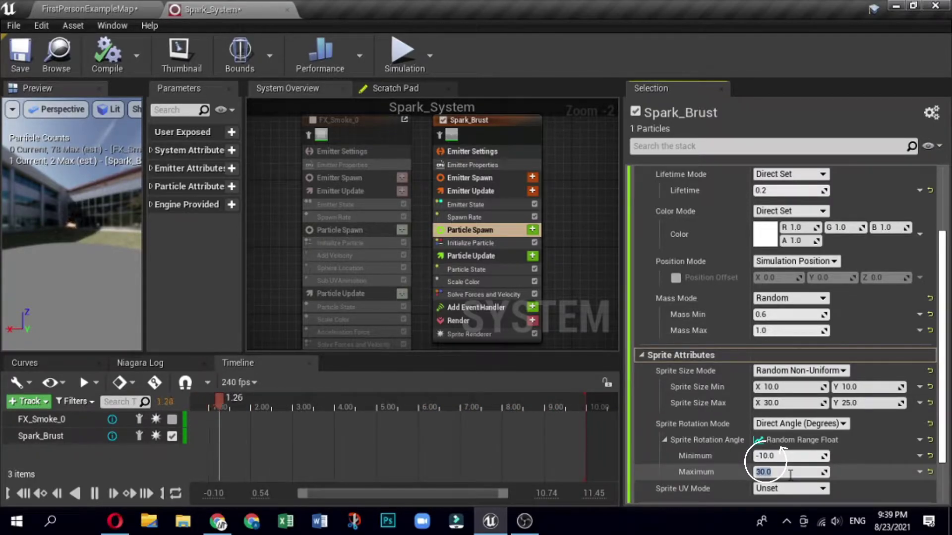
{"action": "left_click_drag", "start_coordinate": [789, 472], "coordinate": [779, 456]}
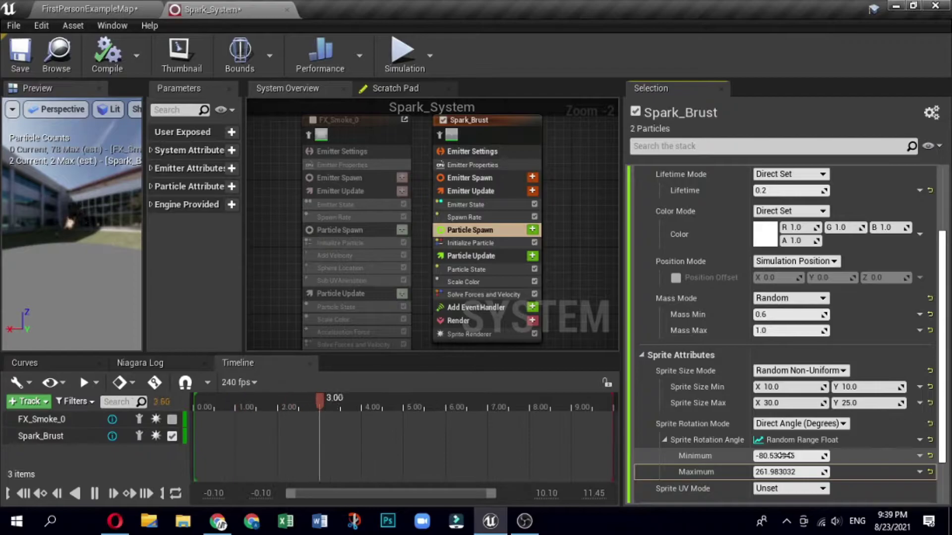
{"action": "left_click_drag", "start_coordinate": [766, 456], "coordinate": [770, 455]}
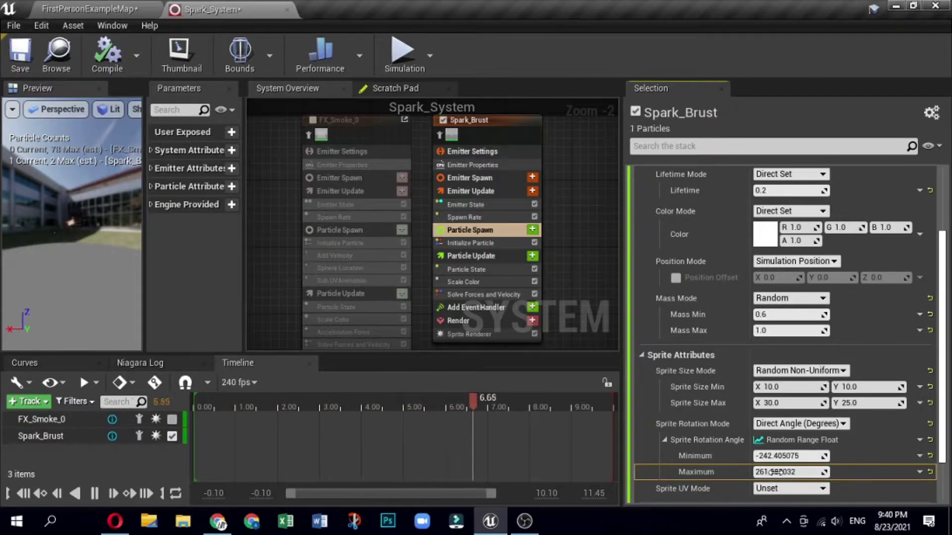
{"action": "left_click", "coordinate": [778, 472]}
{"action": "type", "text": "250"}
{"action": "key", "text": "Return"}
{"action": "left_click", "coordinate": [803, 457]}
{"action": "type", "text": "-250"}
{"action": "key", "text": "Return"}
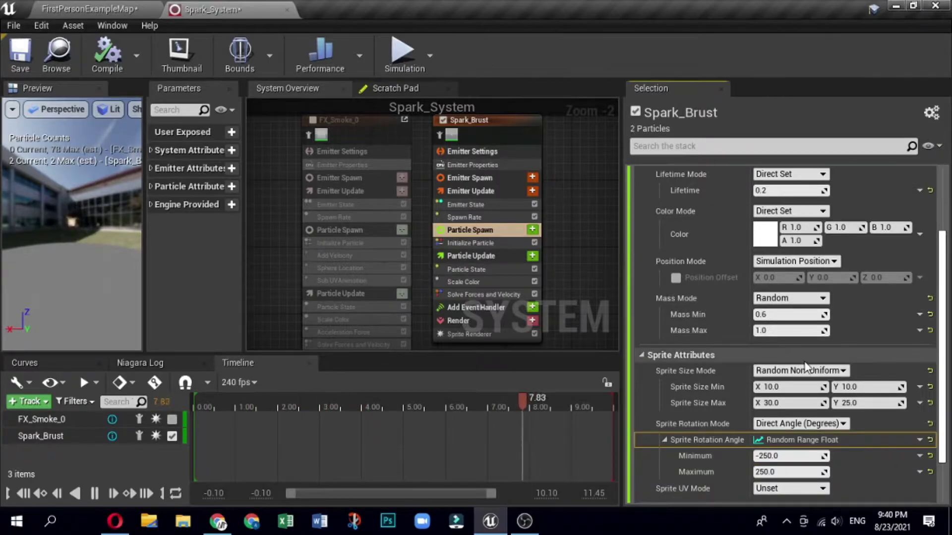
{"action": "left_click", "coordinate": [532, 230]}
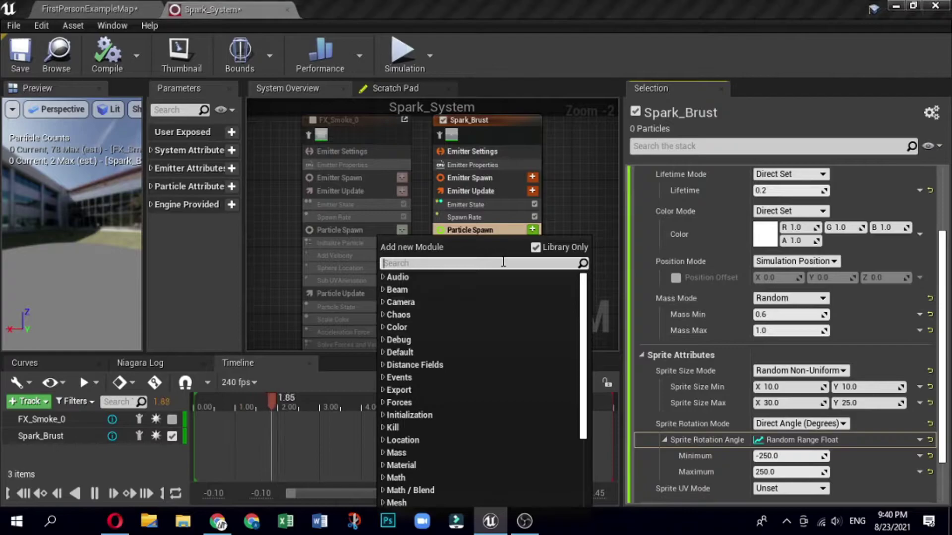
Add an Add Velocity module at particle spawn and make Velocity a Random Range Vector
{"action": "type", "text": "vel"}
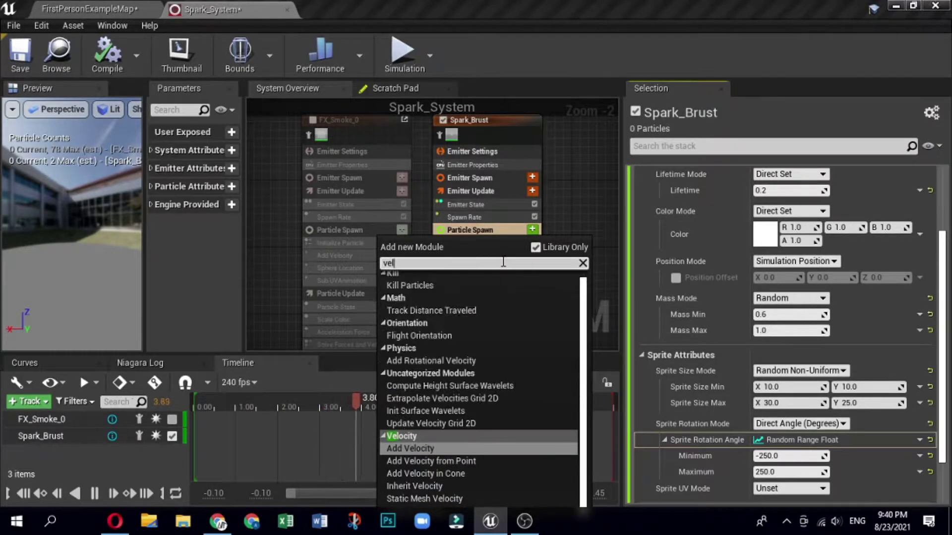
{"action": "type", "text": "ocity"}
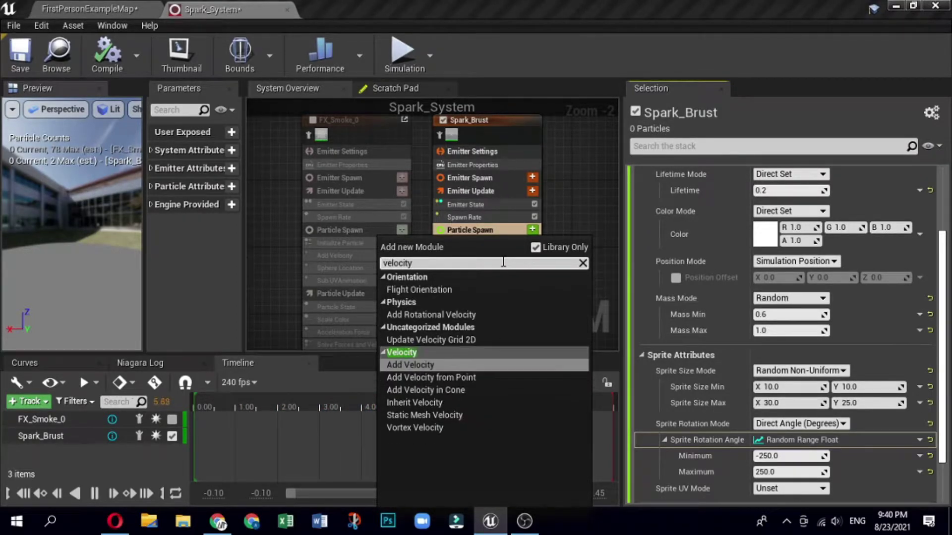
{"action": "key", "text": "Return"}
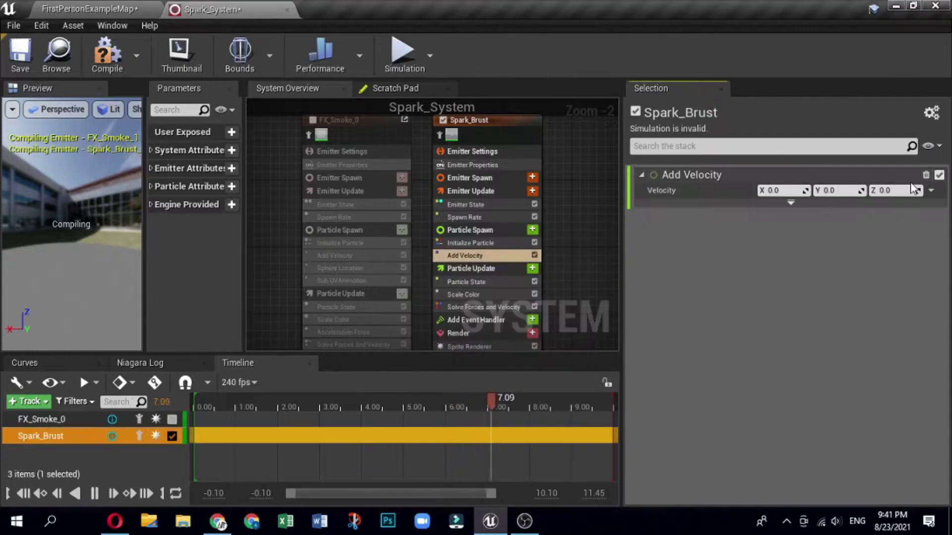
{"action": "left_click", "coordinate": [932, 192]}
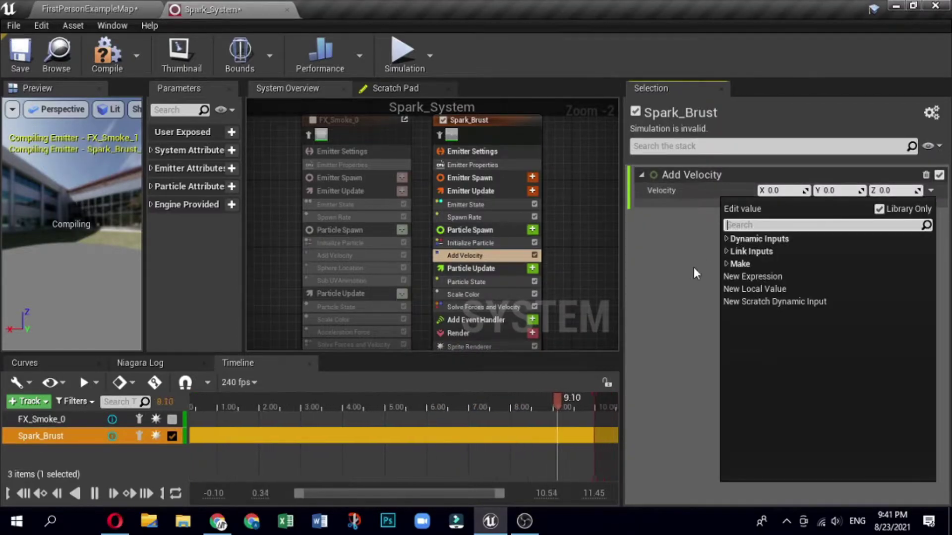
{"action": "left_click", "coordinate": [727, 240]}
{"action": "scroll", "coordinate": [761, 344], "scroll_direction": "down", "scroll_amount": 5}
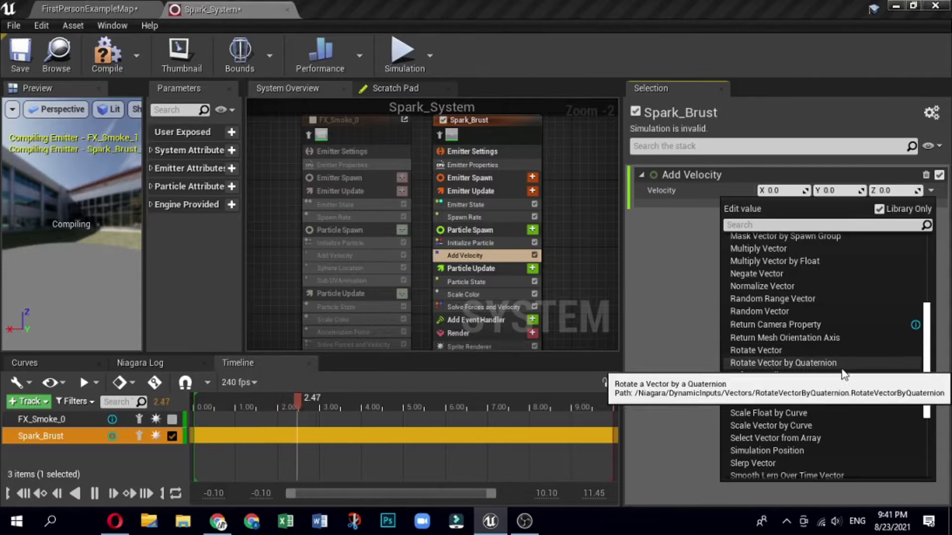
{"action": "left_click", "coordinate": [809, 299]}
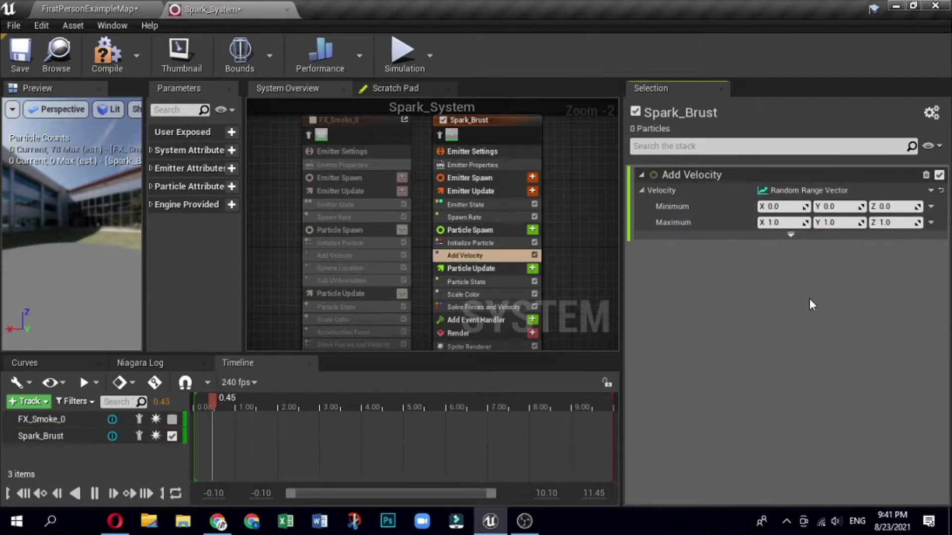
Set the random velocity maximum to 10 on X, Y and Z
{"action": "left_click", "coordinate": [788, 223]}
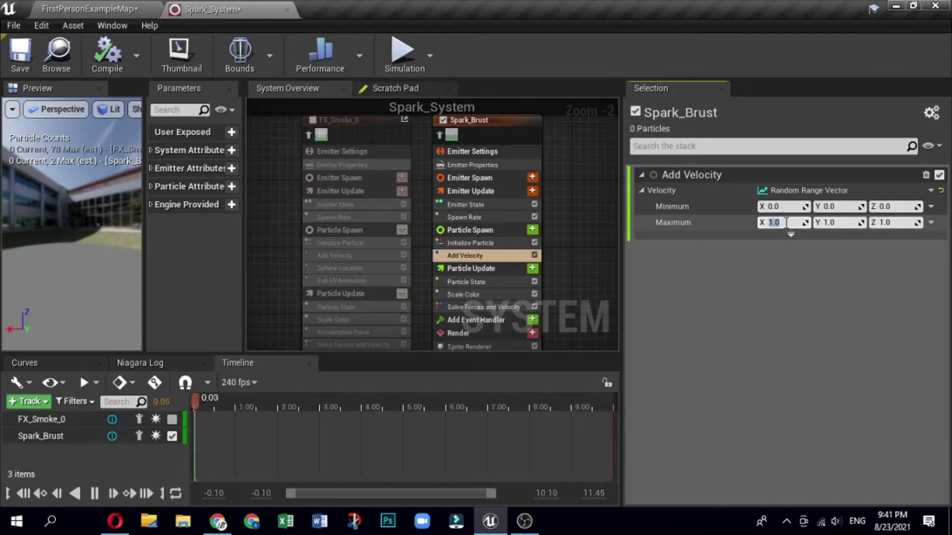
{"action": "left_click", "coordinate": [844, 223]}
{"action": "type", "text": "1"}
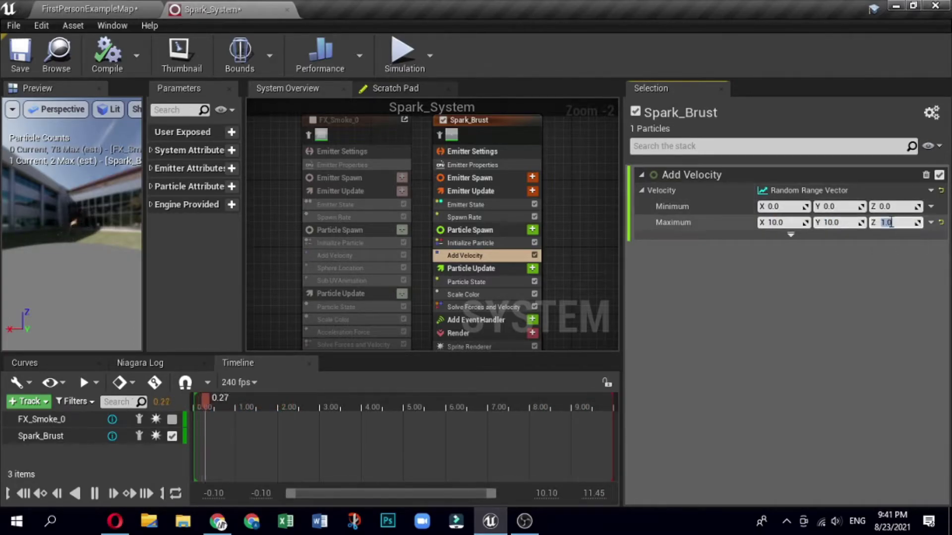
{"action": "type", "text": "10"}
{"action": "key", "text": "Return"}
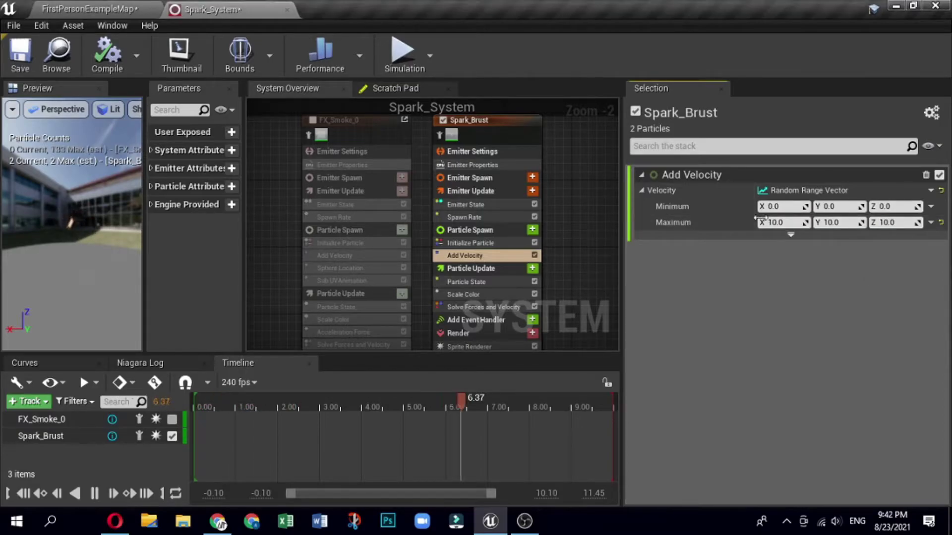
{"action": "left_click", "coordinate": [532, 229]}
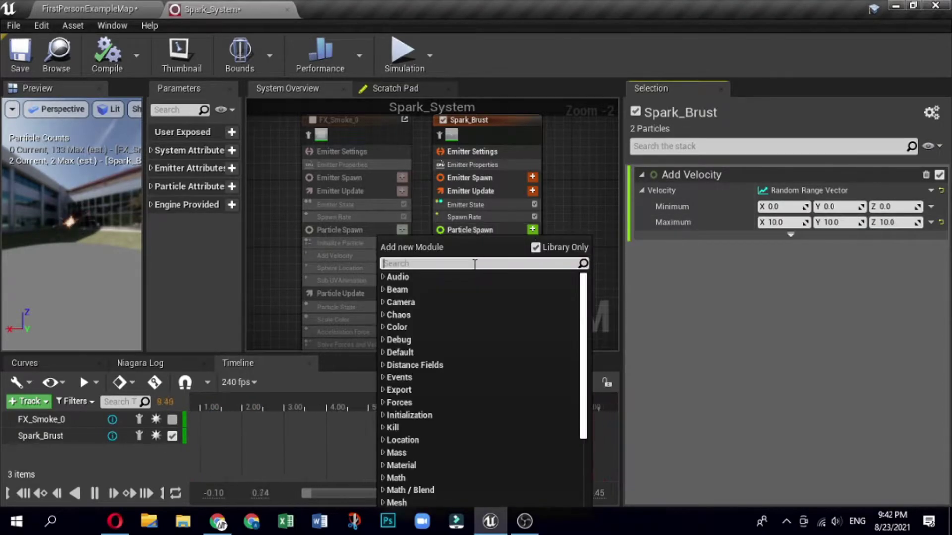
Add a Sphere Location module to particle spawn with Sphere Radius 5
{"action": "type", "text": "sp"}
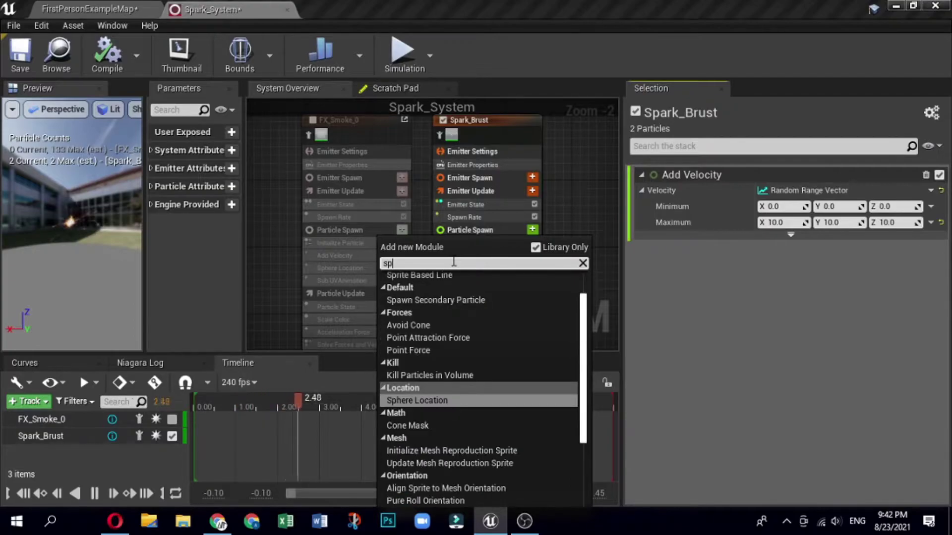
{"action": "left_click", "coordinate": [436, 401]}
{"action": "left_click", "coordinate": [768, 190]}
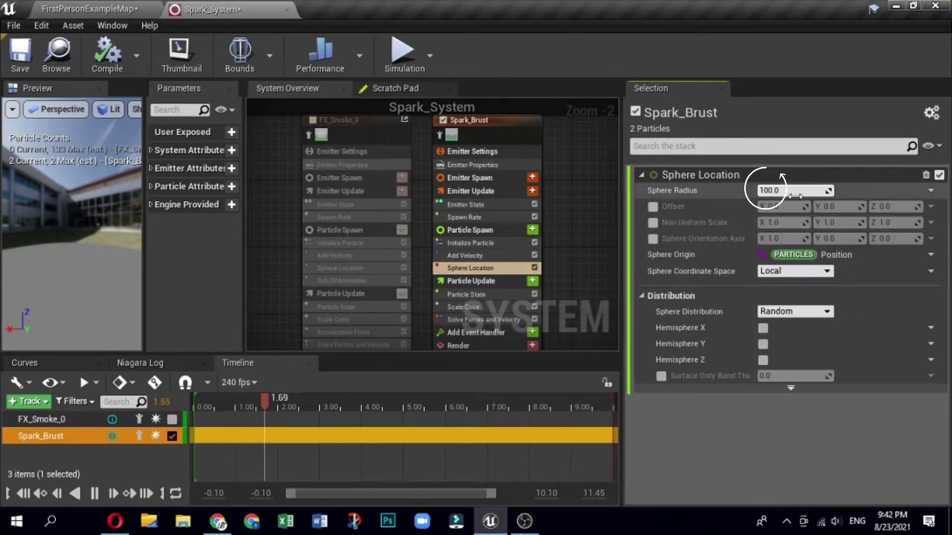
{"action": "type", "text": "5"}
{"action": "key", "text": "Return"}
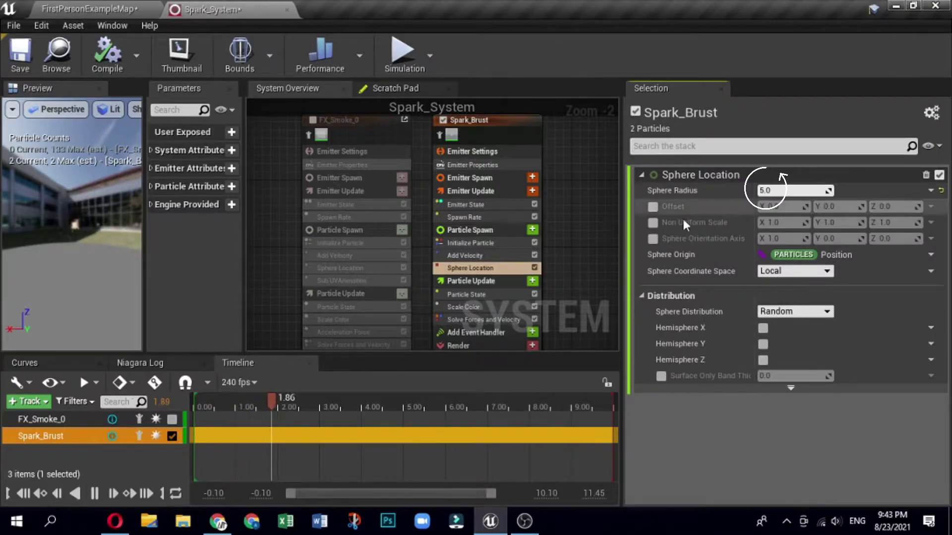
Enable Scale RGB in Scale Color and set it to 2, 6, 25
{"action": "left_click", "coordinate": [495, 307]}
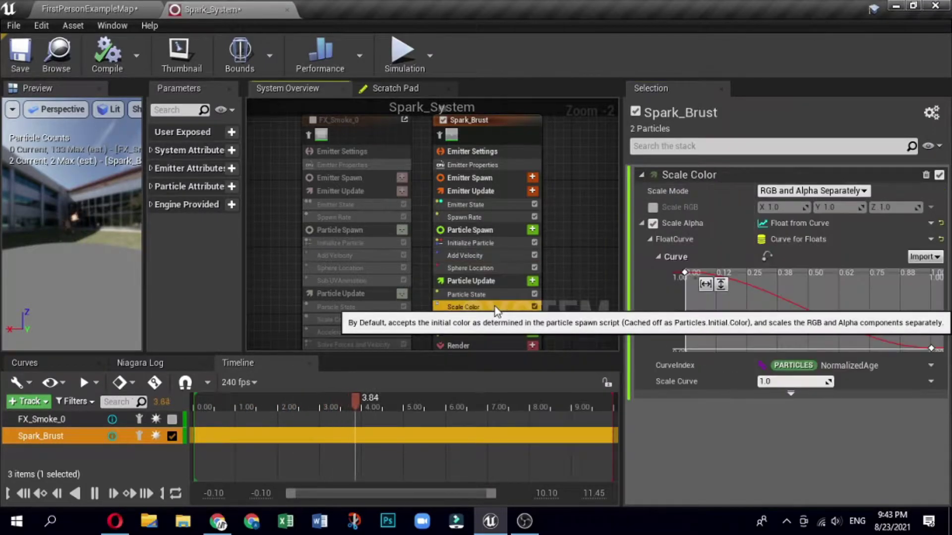
{"action": "left_click", "coordinate": [654, 207]}
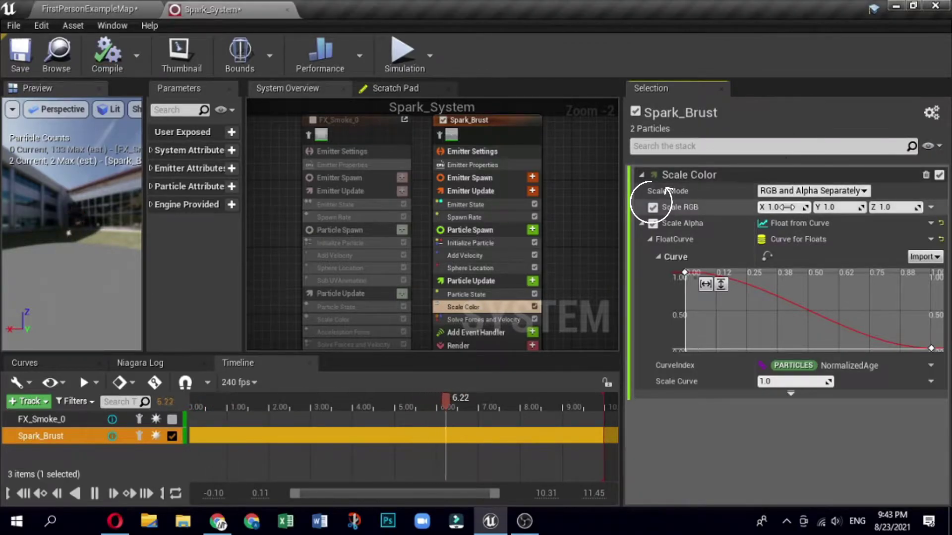
{"action": "type", "text": "2"}
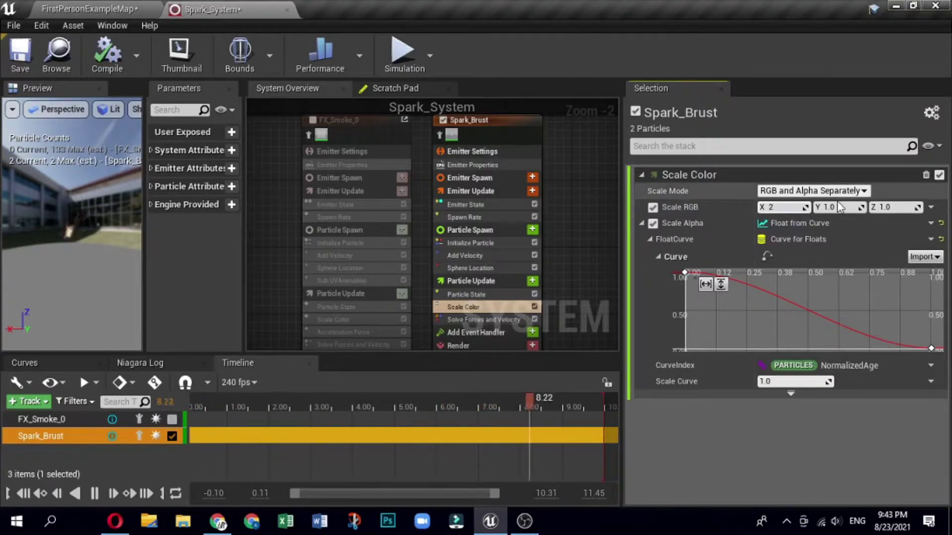
{"action": "left_click", "coordinate": [836, 207]}
{"action": "left_click", "coordinate": [888, 207]}
{"action": "type", "text": "25"}
{"action": "key", "text": "Return"}
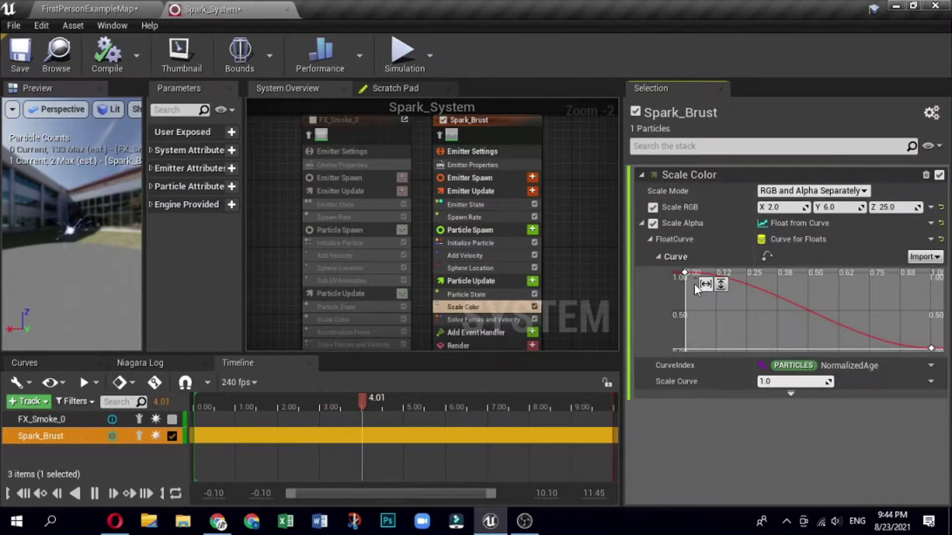
Lower the Scale Alpha curve to start near 0.53 and end at 0
{"action": "left_click_drag", "start_coordinate": [684, 273], "coordinate": [686, 309]}
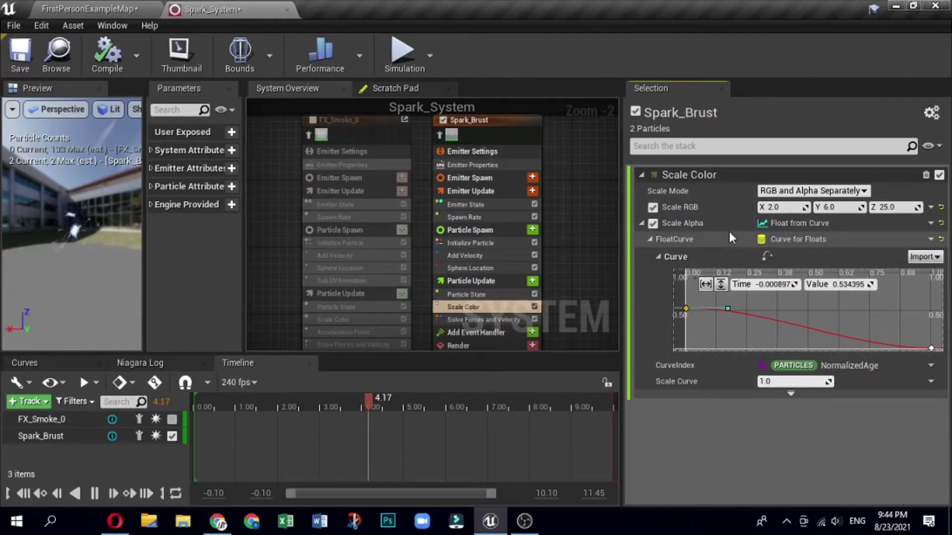
{"action": "left_click_drag", "start_coordinate": [934, 350], "coordinate": [934, 361]}
{"action": "mouse_move", "coordinate": [917, 333]}
{"action": "right_mouse_down"}
{"action": "mouse_move", "coordinate": [915, 287]}
{"action": "mouse_move", "coordinate": [906, 328]}
{"action": "right_mouse_up"}
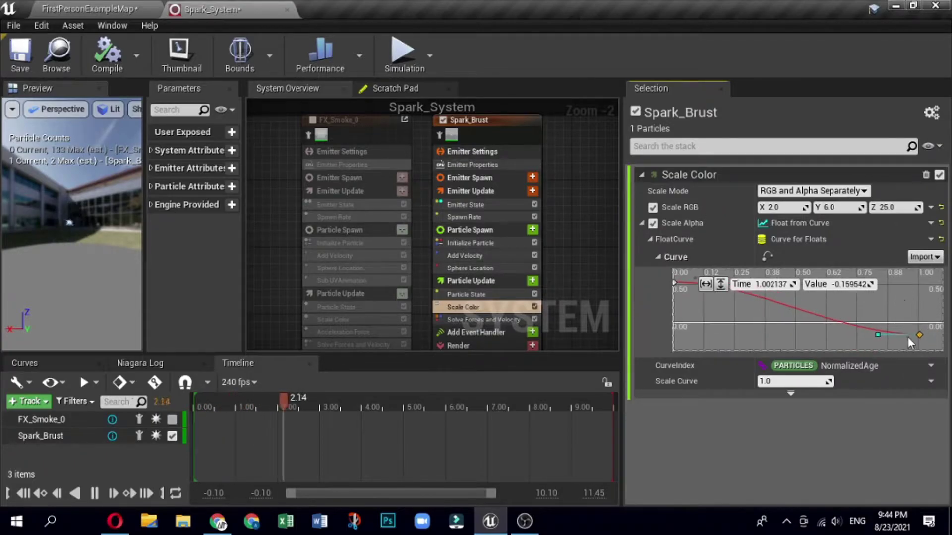
{"action": "left_click_drag", "start_coordinate": [920, 339], "coordinate": [919, 325]}
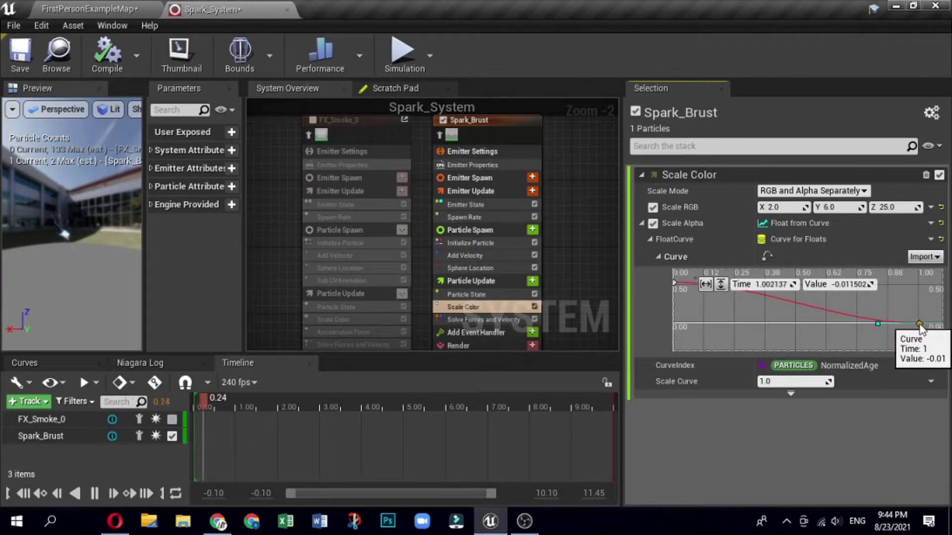
Add Scale Sprite Size to particle update with a Random Range Vector 2D scale factor
{"action": "left_click", "coordinate": [532, 281]}
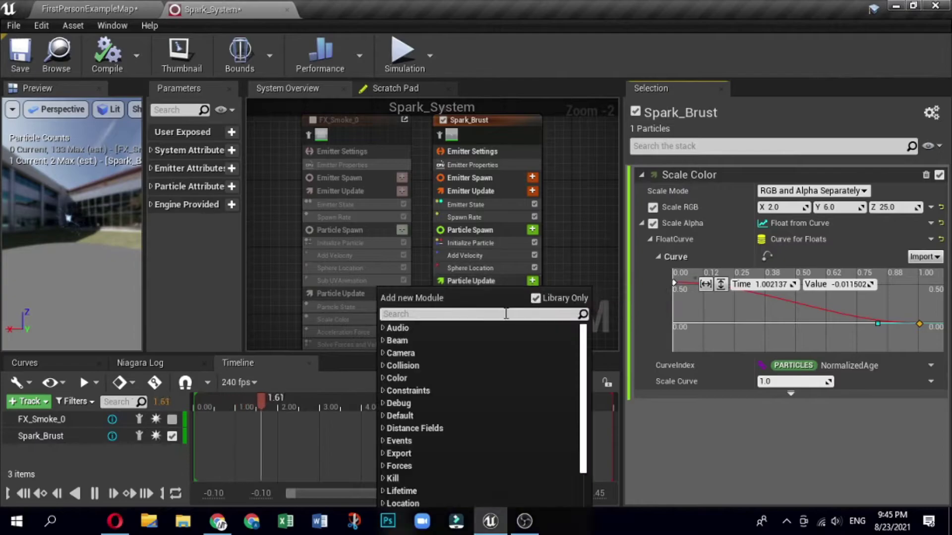
{"action": "type", "text": "scale"}
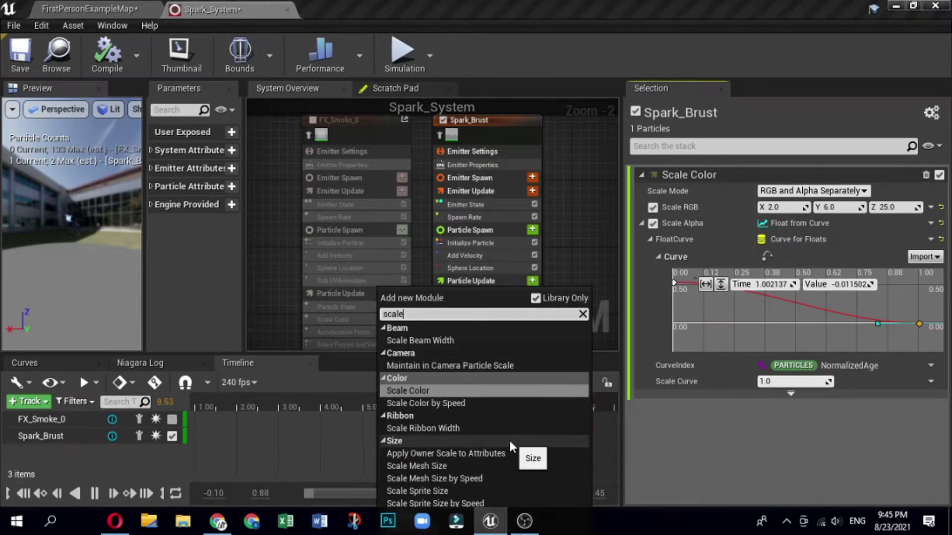
{"action": "left_click", "coordinate": [448, 490]}
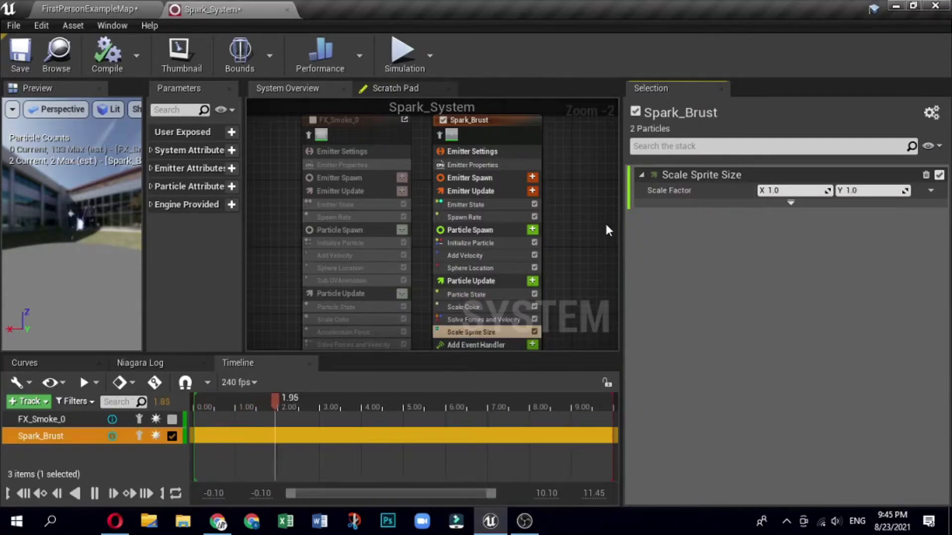
{"action": "left_click", "coordinate": [930, 190]}
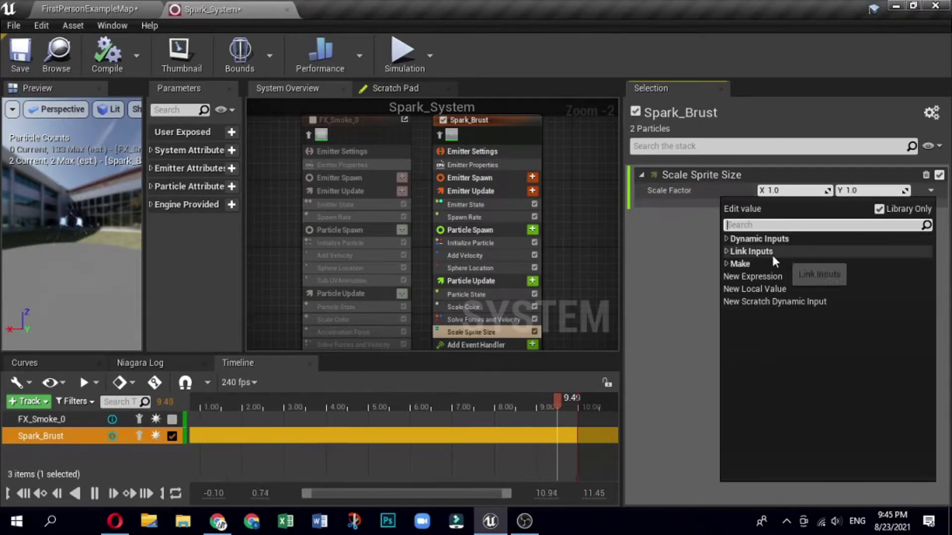
{"action": "left_click", "coordinate": [727, 239]}
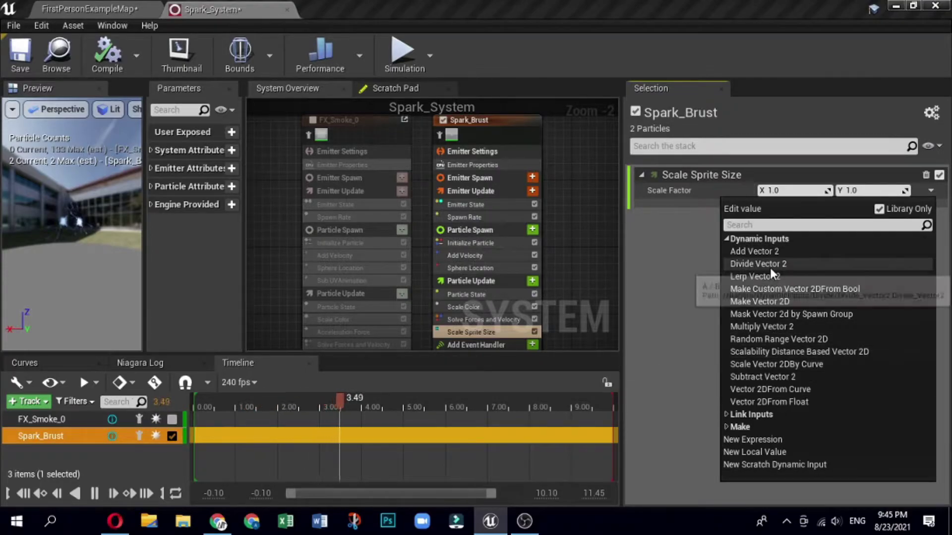
{"action": "left_click", "coordinate": [773, 339]}
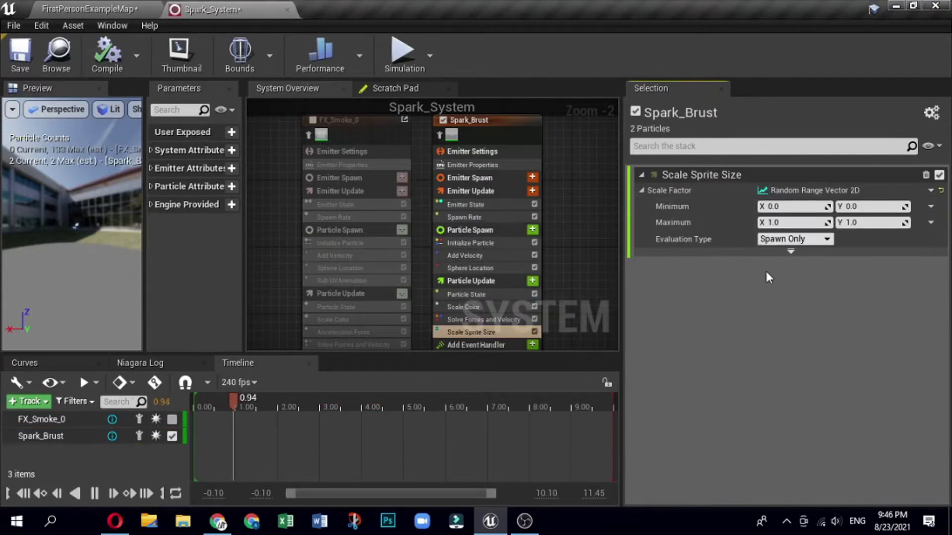
Set the scale factor range from minimum 1.0 × 2.5 to maximum 3.5 × 5.0
{"action": "left_click", "coordinate": [776, 207]}
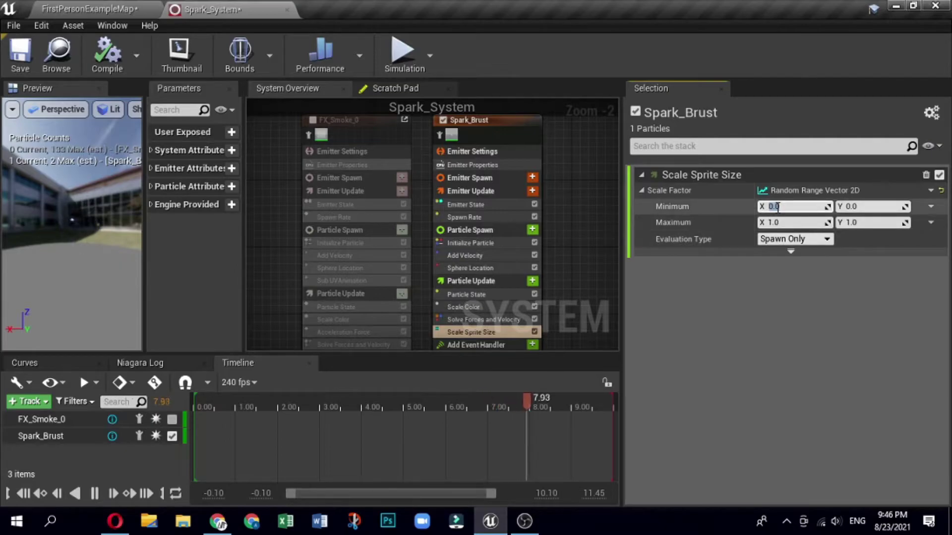
{"action": "type", "text": "1"}
{"action": "left_click", "coordinate": [860, 207]}
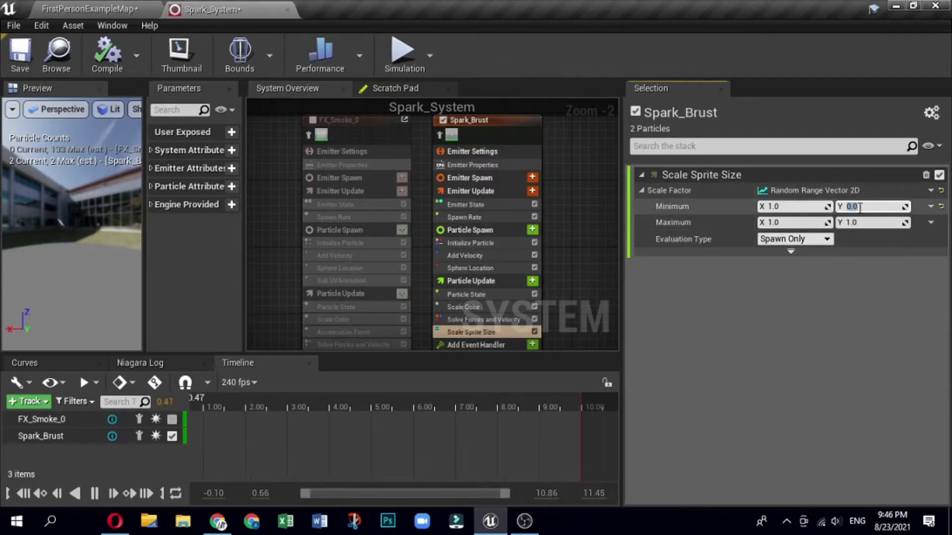
{"action": "type", "text": "2.5"}
{"action": "left_click", "coordinate": [789, 222]}
{"action": "type", "text": "3.5"}
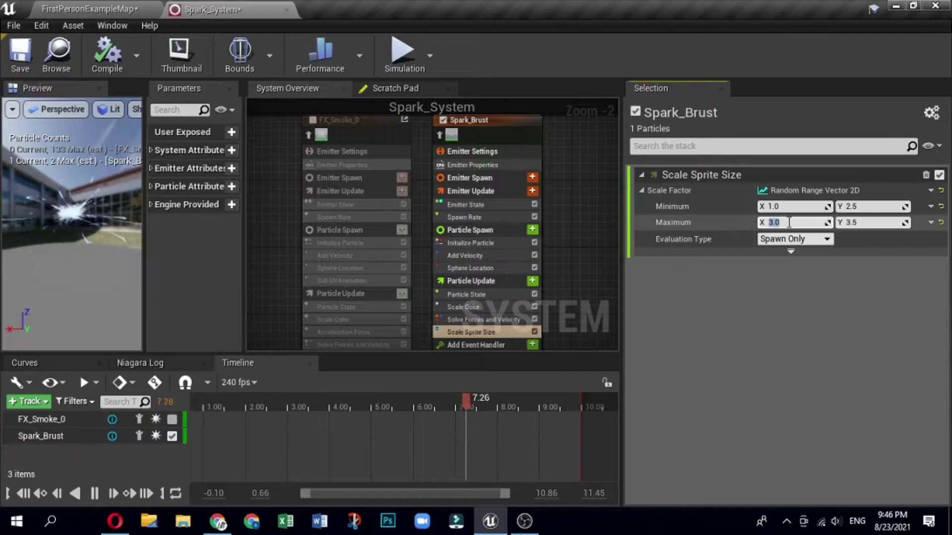
{"action": "left_click", "coordinate": [873, 222]}
{"action": "type", "text": "5"}
{"action": "left_click", "coordinate": [837, 287]}
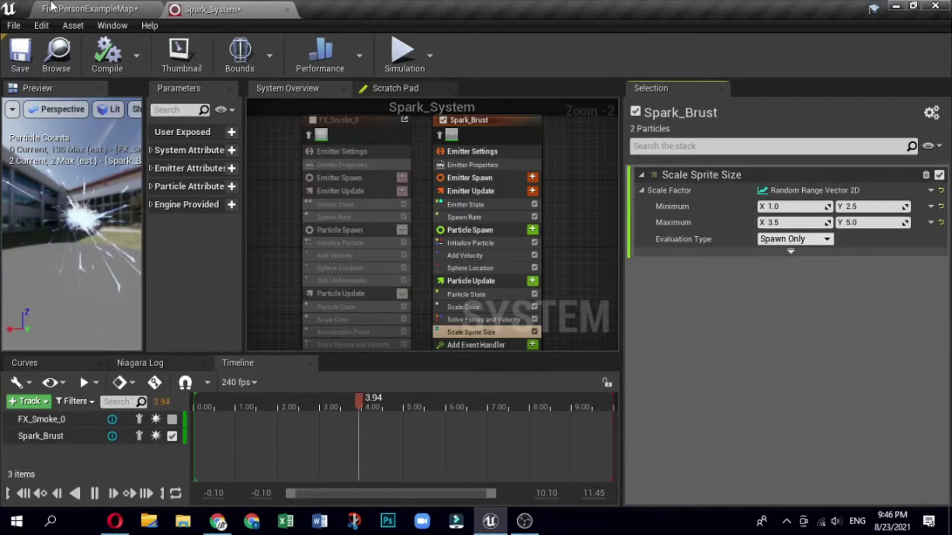
{"action": "left_click", "coordinate": [15, 25]}
Save all assets and place Spark_System into the FirstPersonExampleMap level
{"action": "left_click", "coordinate": [22, 103]}
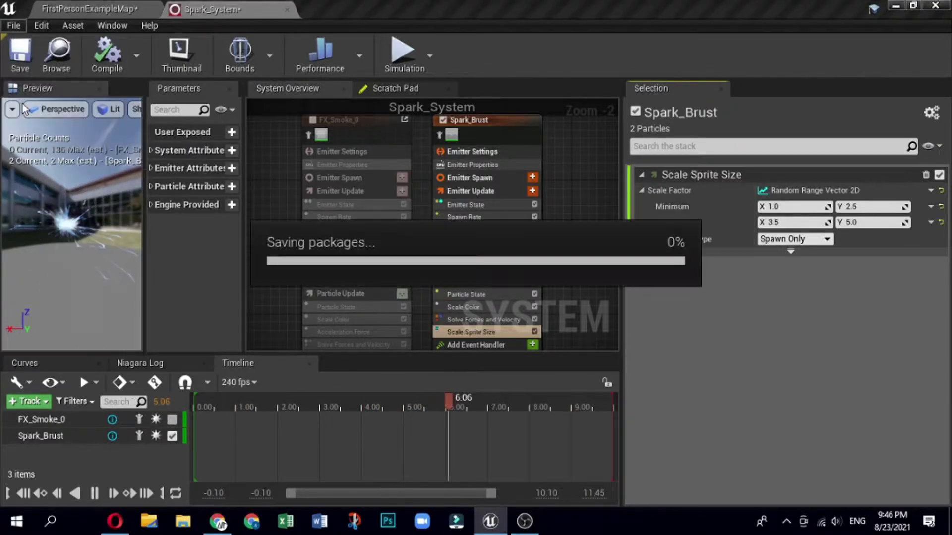
{"action": "left_click", "coordinate": [90, 10]}
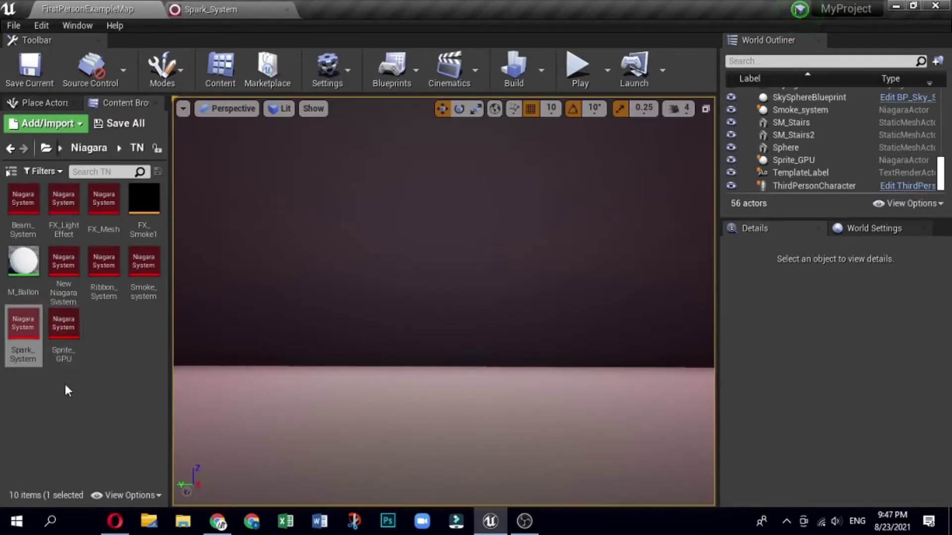
{"action": "left_click_drag", "start_coordinate": [27, 346], "coordinate": [478, 241]}
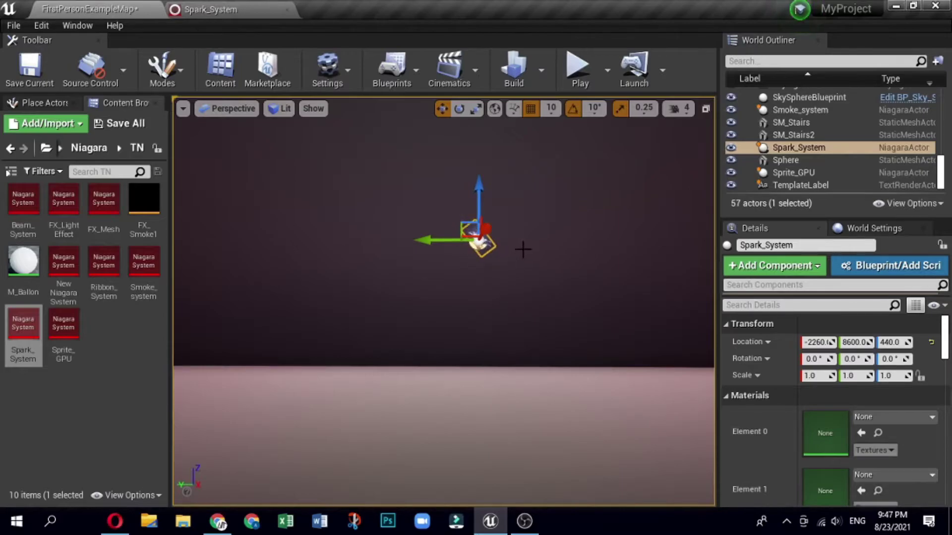
Re-enable the FX_Smoke_0 emitter and view the combined effect in the level
{"action": "left_click", "coordinate": [250, 10]}
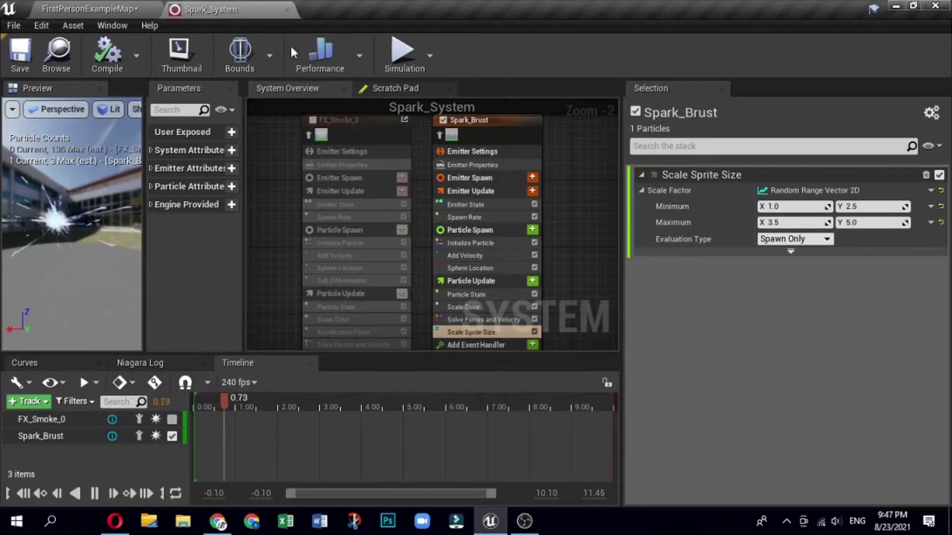
{"action": "left_click", "coordinate": [311, 121]}
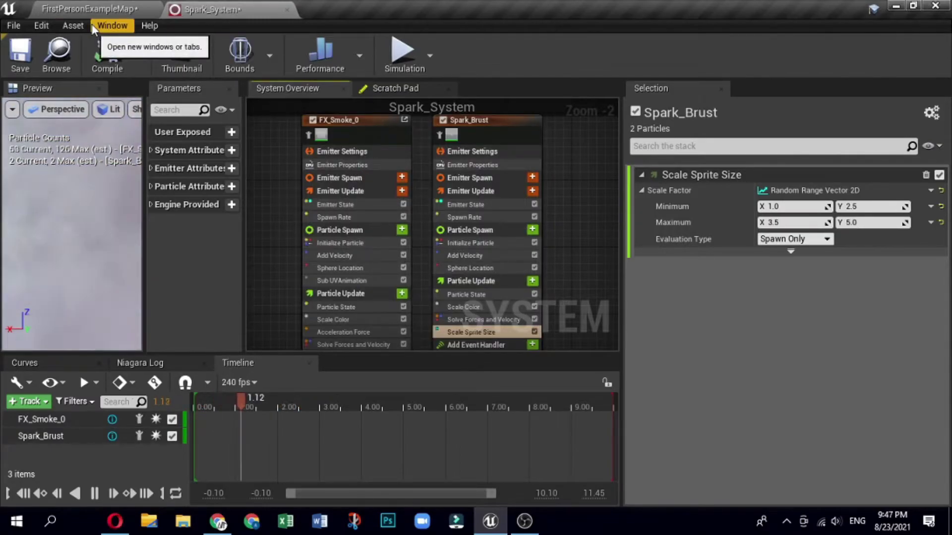
{"action": "left_click", "coordinate": [98, 12]}
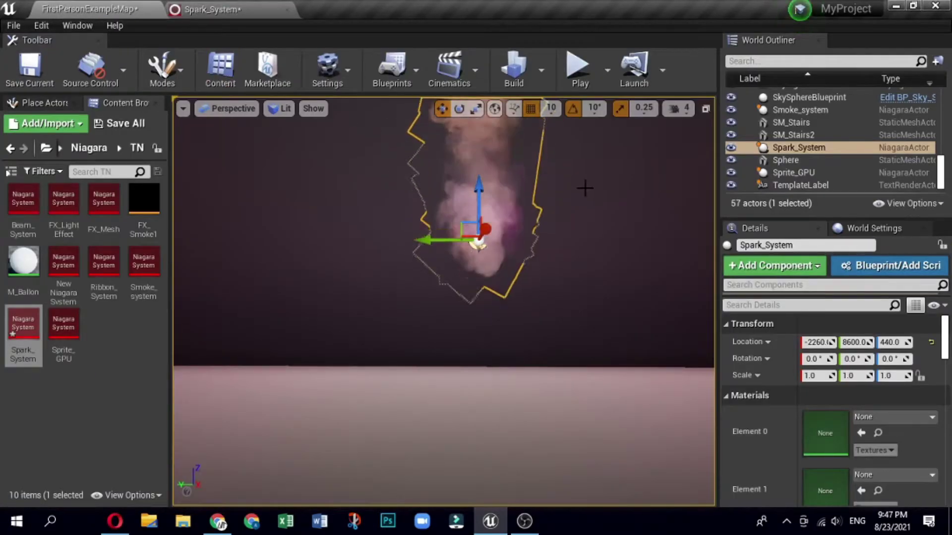
{"action": "scroll", "coordinate": [585, 188], "scroll_direction": "up", "scroll_amount": 5}
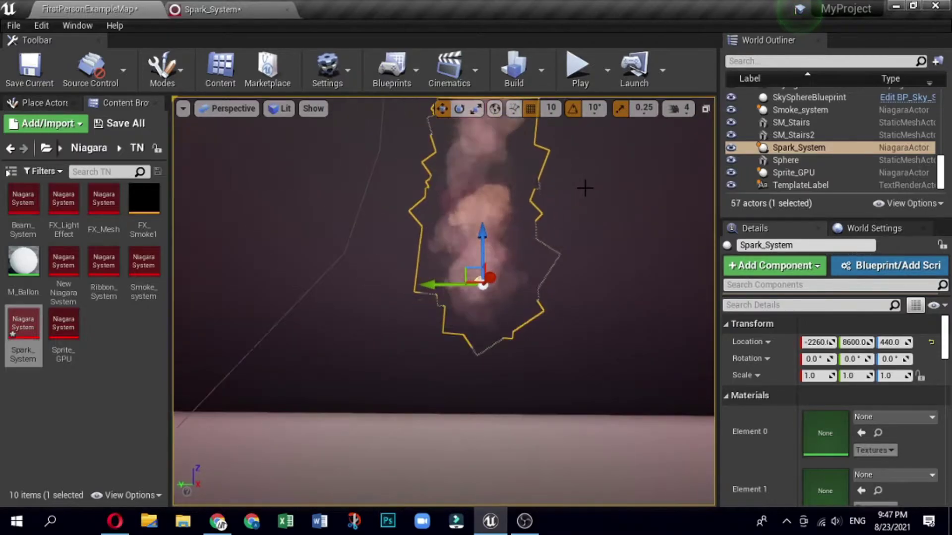
{"action": "left_click", "coordinate": [216, 201]}
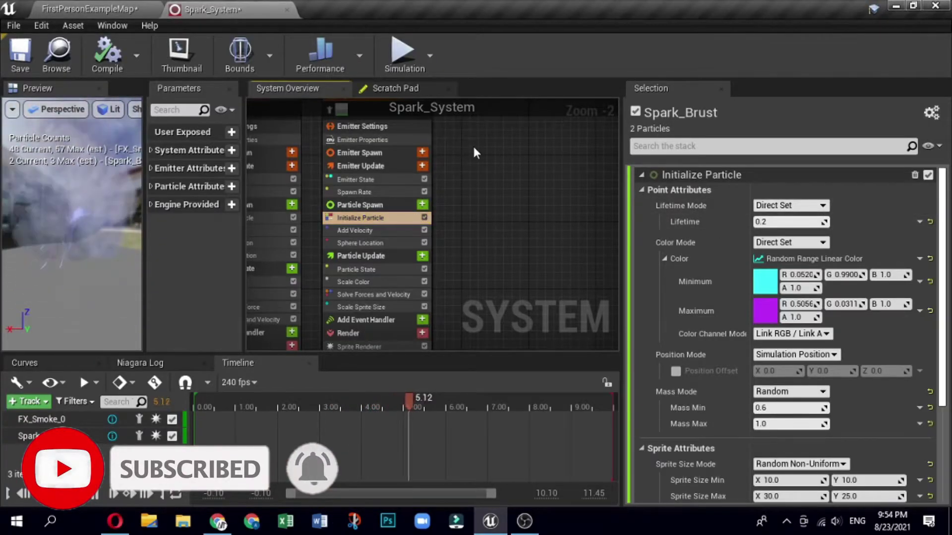
{"action": "right_click", "coordinate": [474, 148]}
Add a SimpleSpriteBurst emitter to Spark_System and start renaming it Spark_Radial
{"action": "mouse_move", "coordinate": [502, 164]}
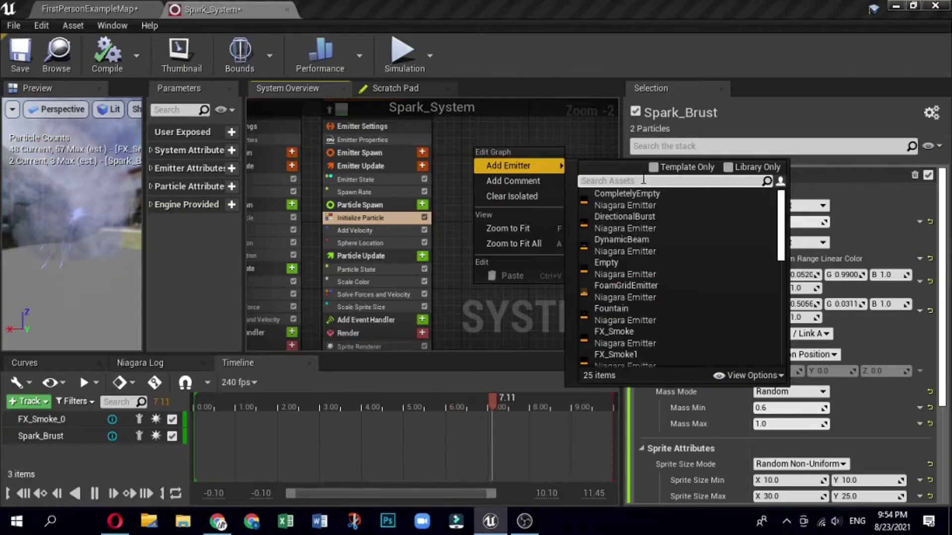
{"action": "type", "text": "sim"}
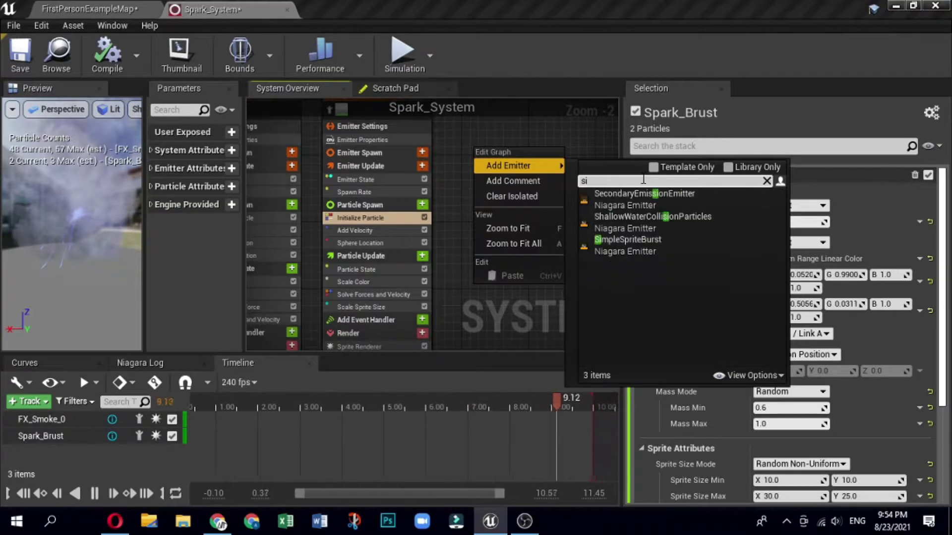
{"action": "left_click", "coordinate": [639, 194]}
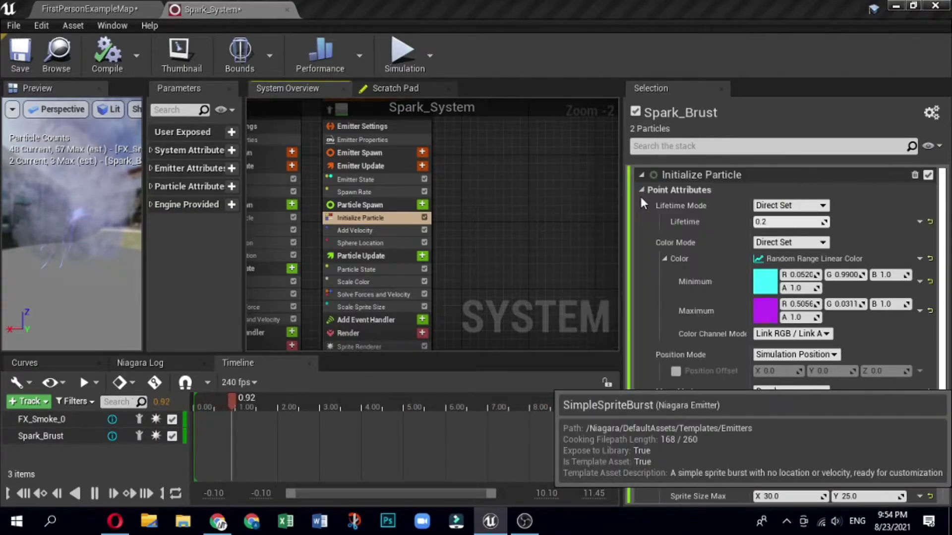
{"action": "right_click_drag", "start_coordinate": [599, 143], "coordinate": [579, 196]}
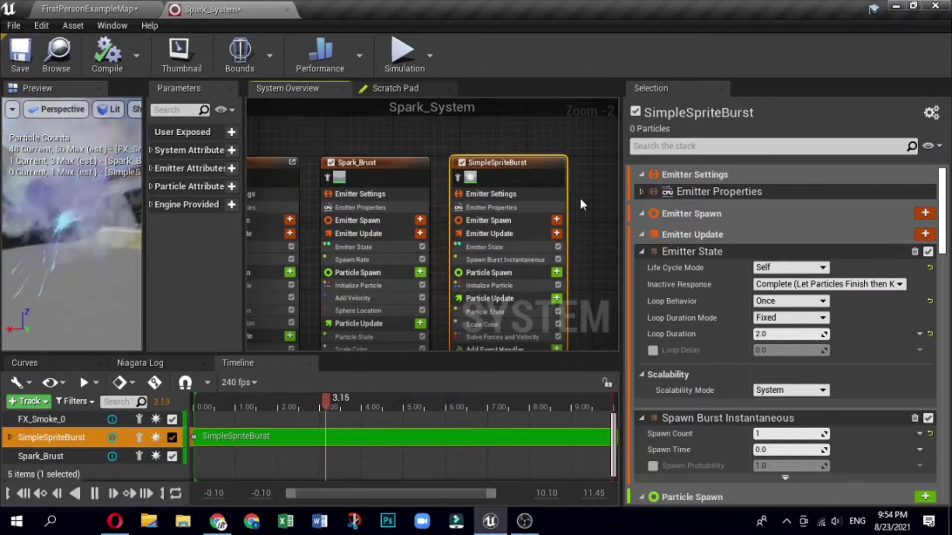
{"action": "double_click", "coordinate": [496, 163]}
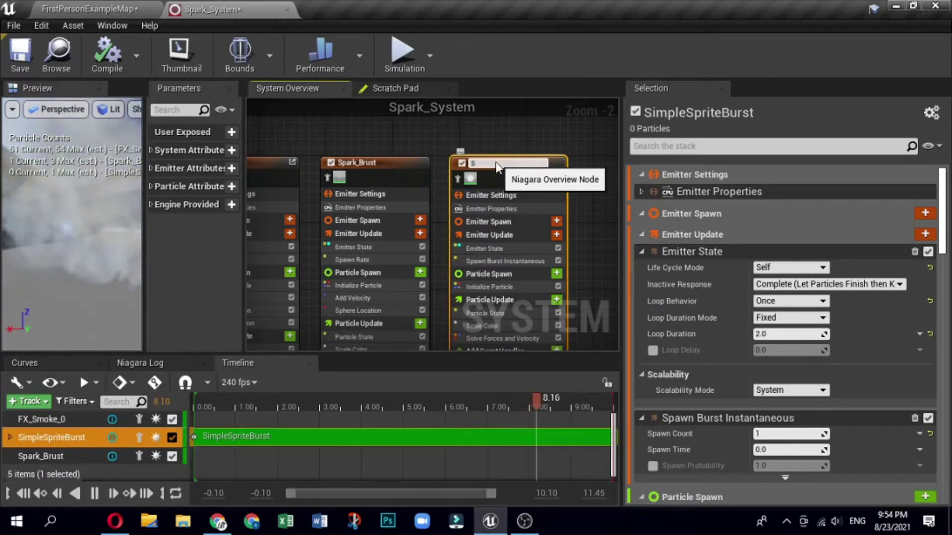
{"action": "type", "text": "Spark_Radial"}
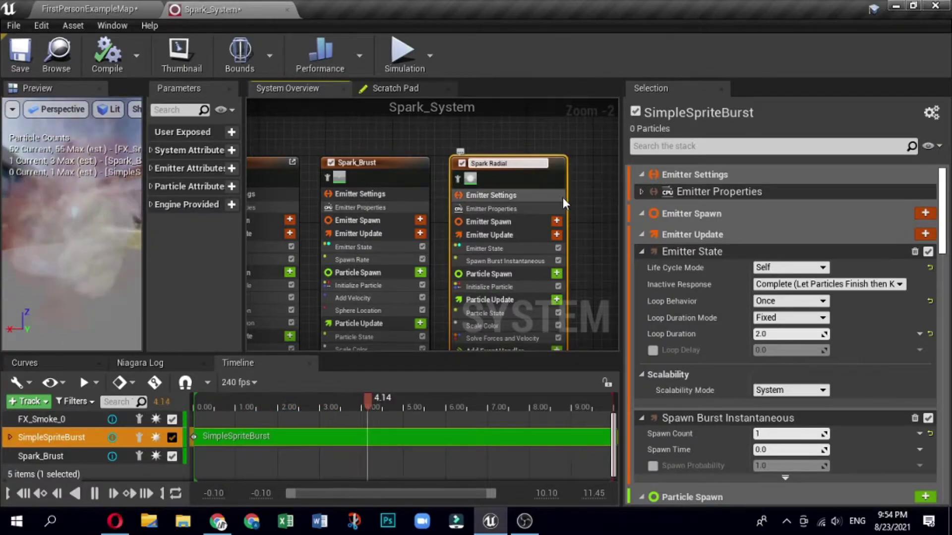
Confirm the Spark_Radial name and set its sprite material to M_Radial_Gradient
{"action": "left_click", "coordinate": [597, 198]}
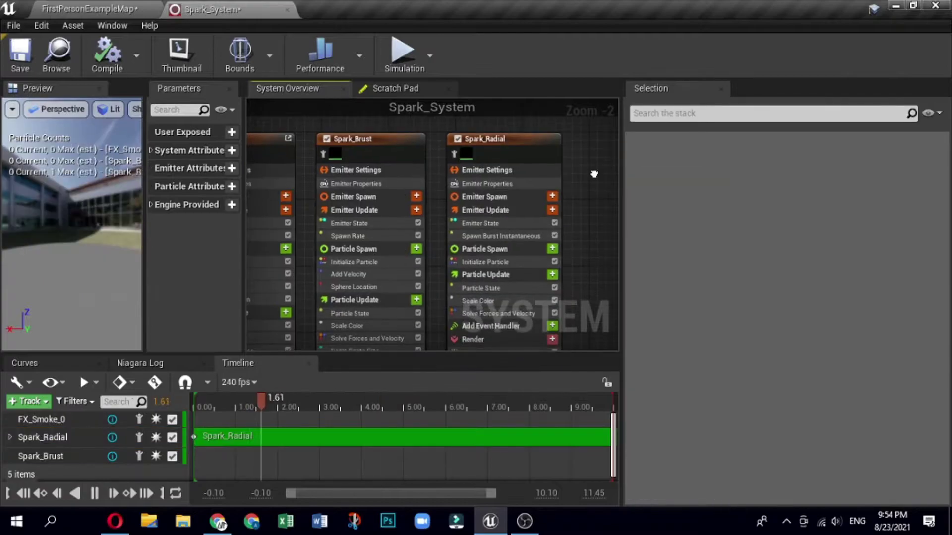
{"action": "right_click_drag", "start_coordinate": [597, 197], "coordinate": [586, 166]}
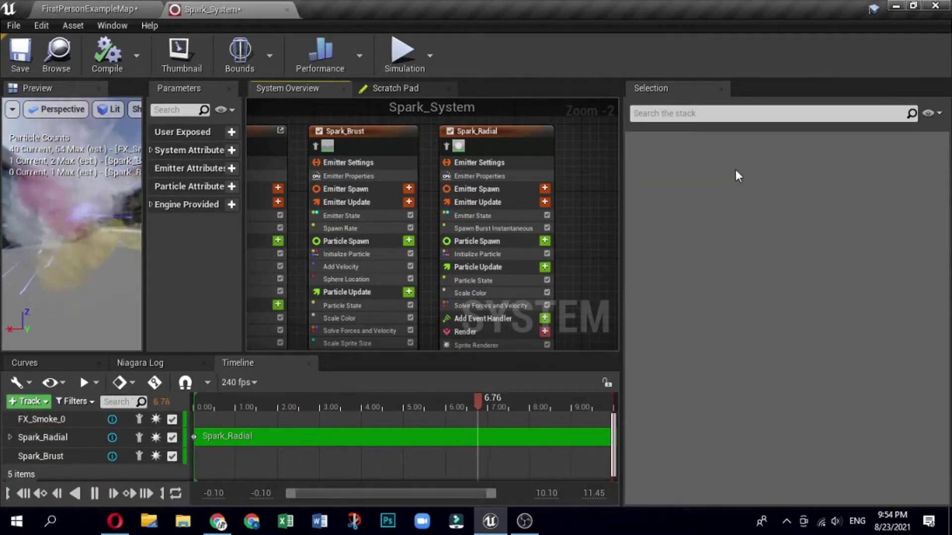
{"action": "left_click", "coordinate": [473, 331]}
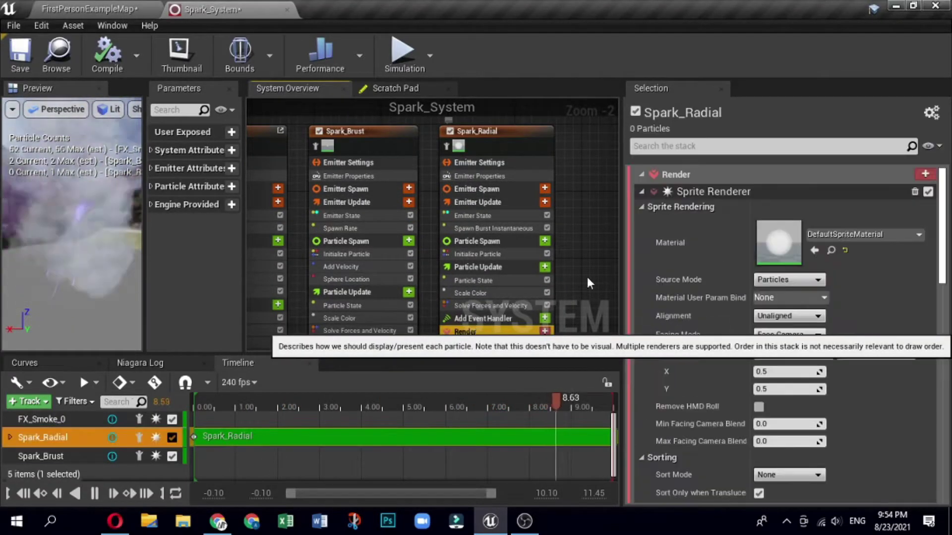
{"action": "left_click", "coordinate": [902, 237]}
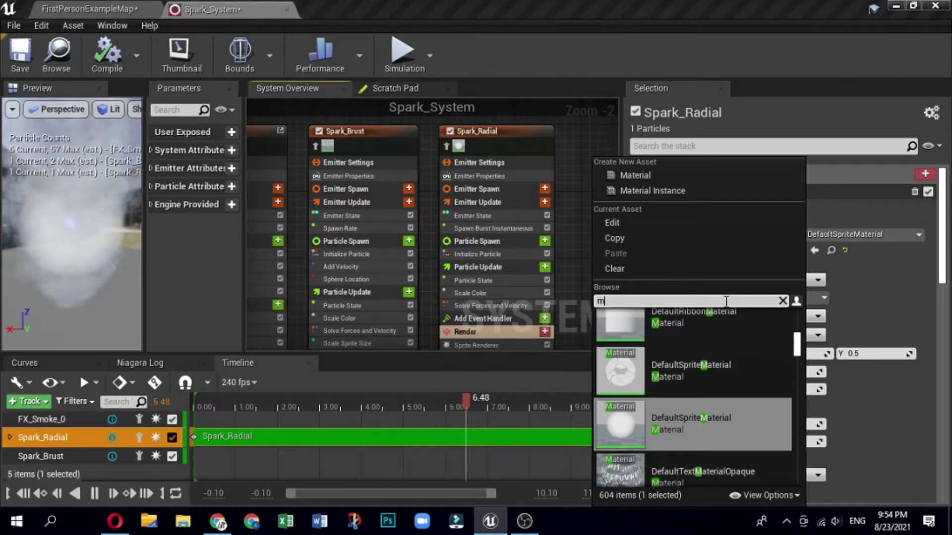
{"action": "type", "text": "mra"}
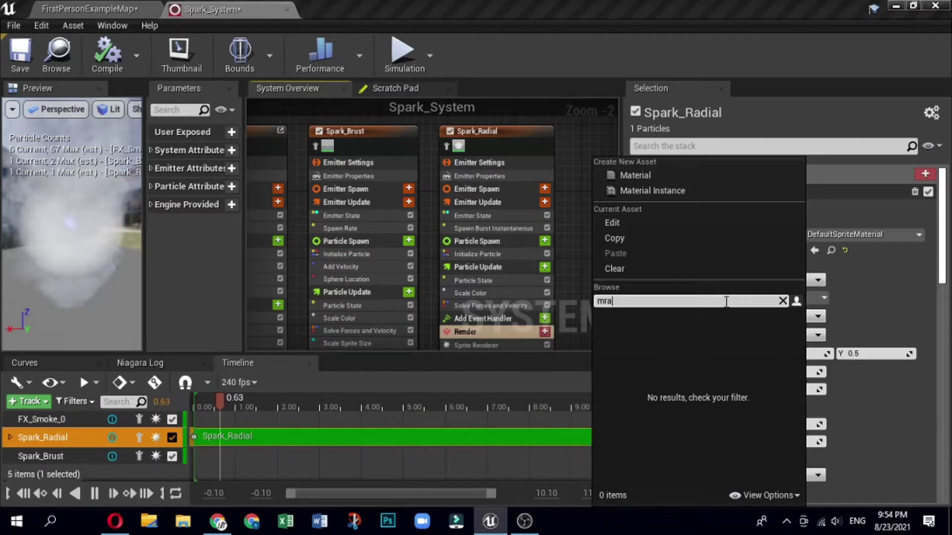
{"action": "key", "text": "BackSpace"}
{"action": "type", "text": "_rad"}
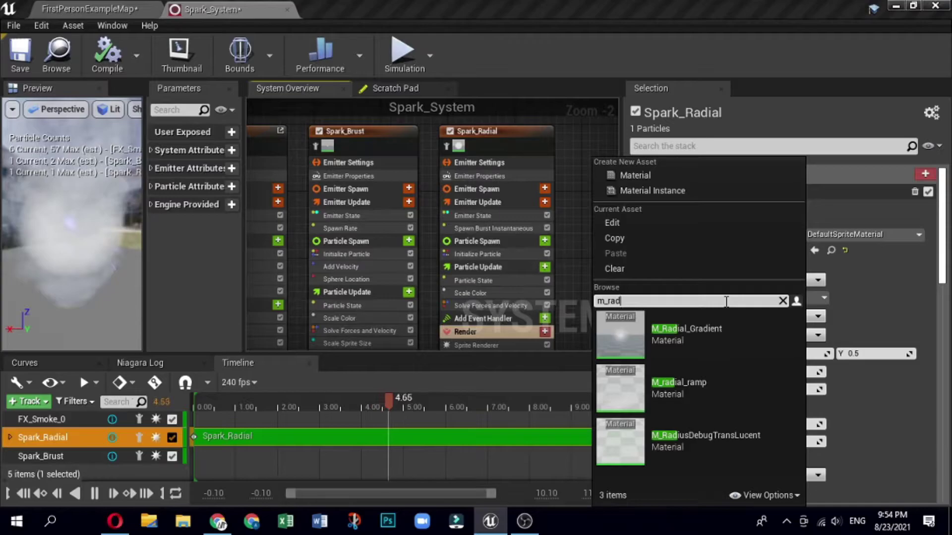
{"action": "left_click", "coordinate": [750, 331]}
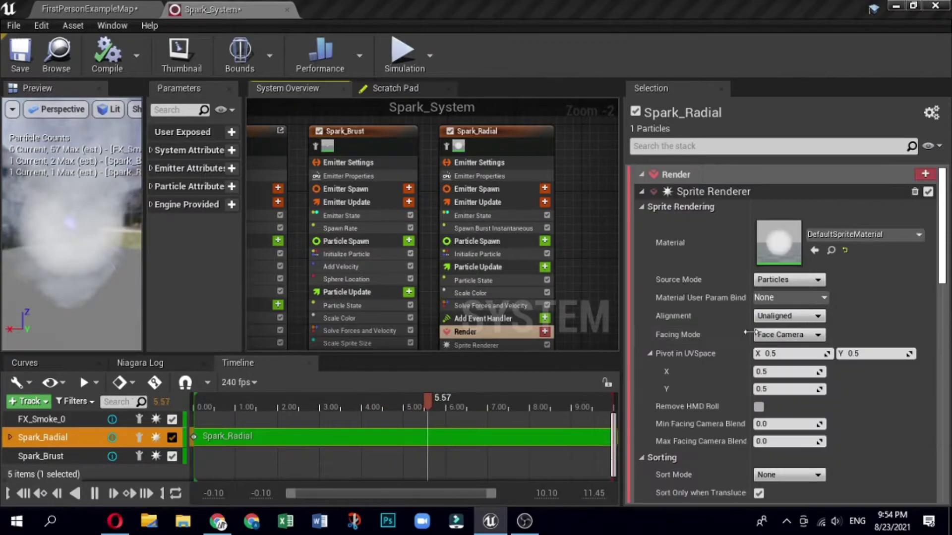
Keep the sprite source mode as Particles and set alignment to Velocity Aligned
{"action": "left_click", "coordinate": [818, 281]}
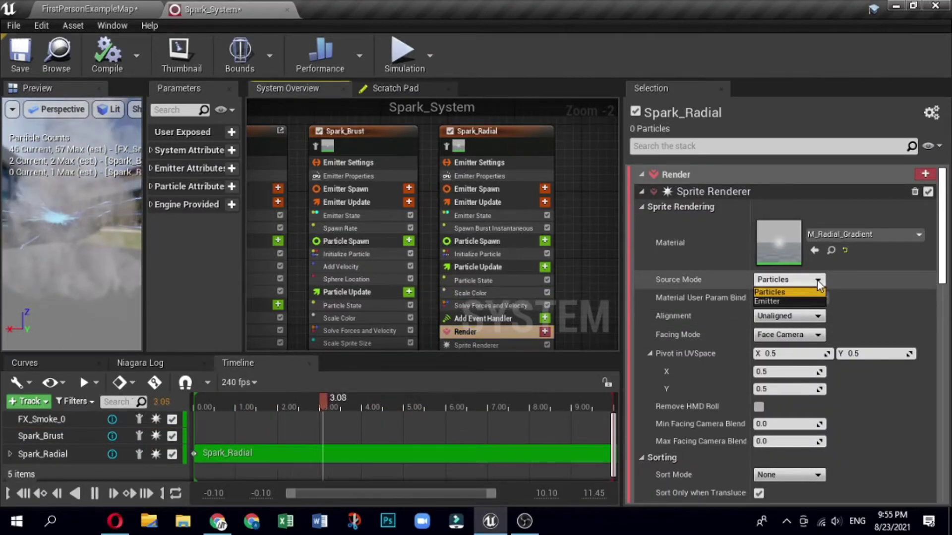
{"action": "left_click", "coordinate": [894, 269]}
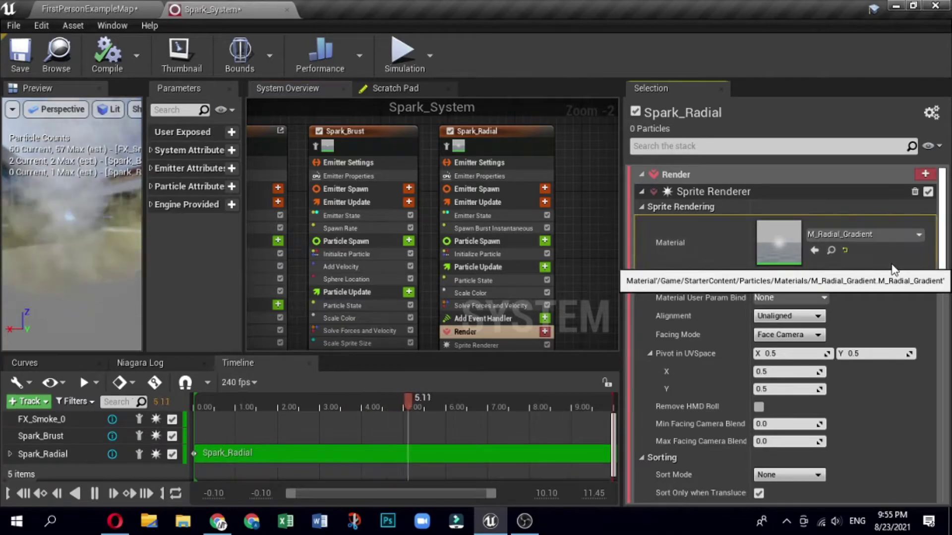
{"action": "left_click", "coordinate": [818, 313]}
{"action": "left_click", "coordinate": [808, 341]}
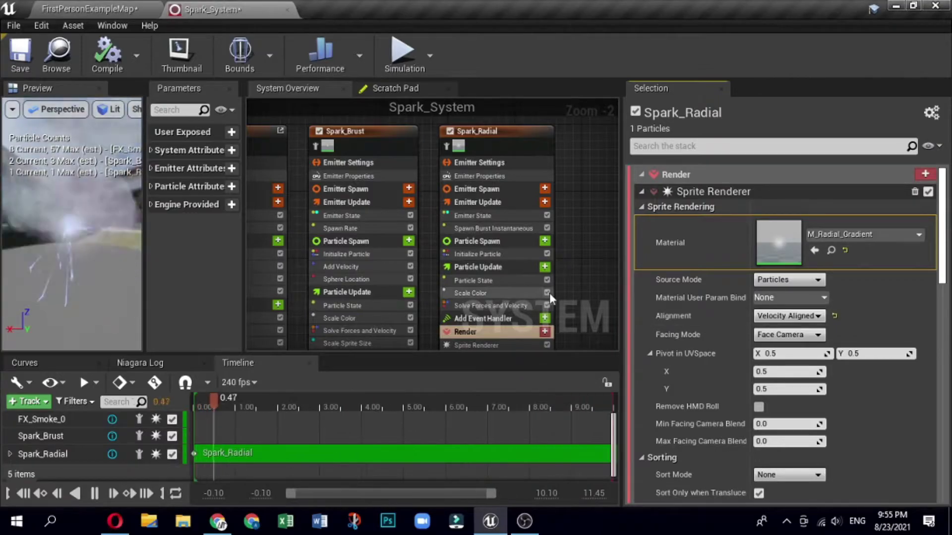
Set Emitter Update loop duration to 5 and life cycle mode to System
{"action": "left_click", "coordinate": [477, 201]}
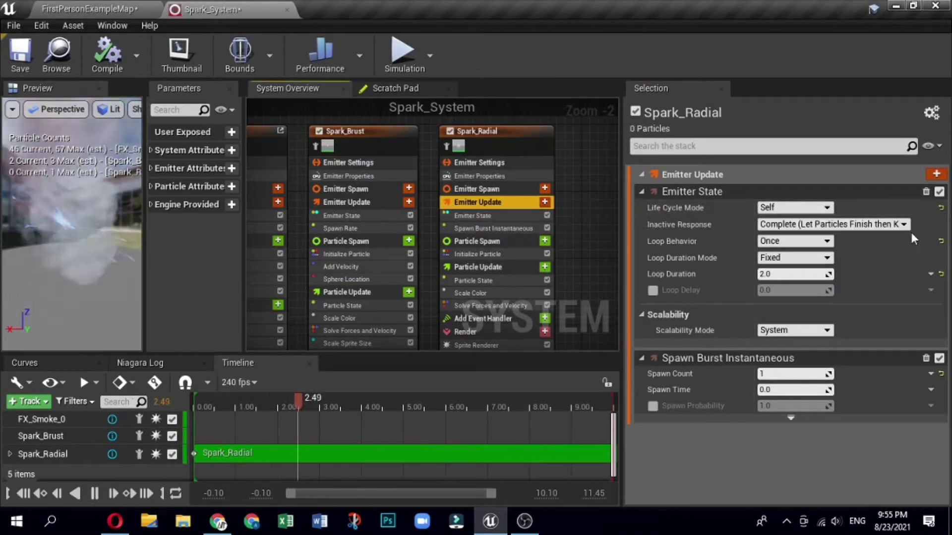
{"action": "left_click", "coordinate": [784, 276]}
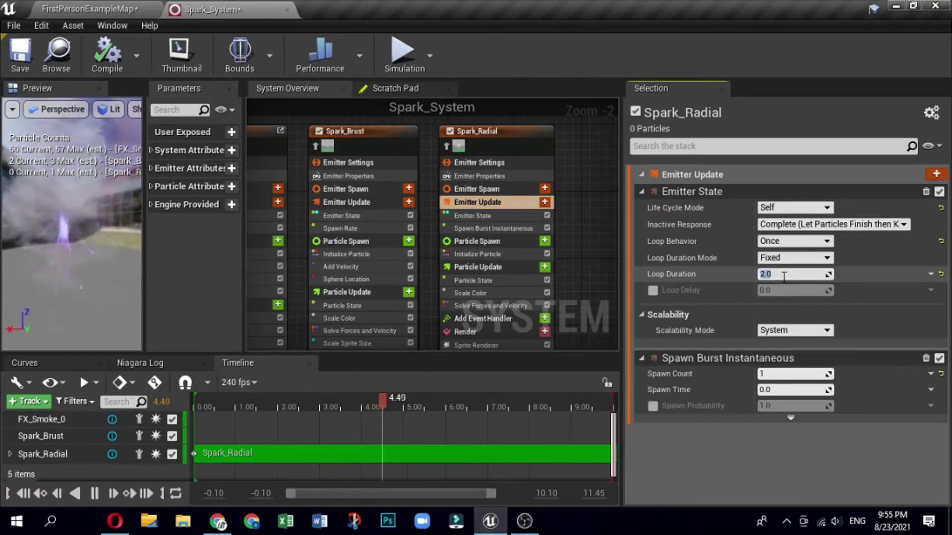
{"action": "type", "text": "5"}
{"action": "left_click", "coordinate": [793, 207]}
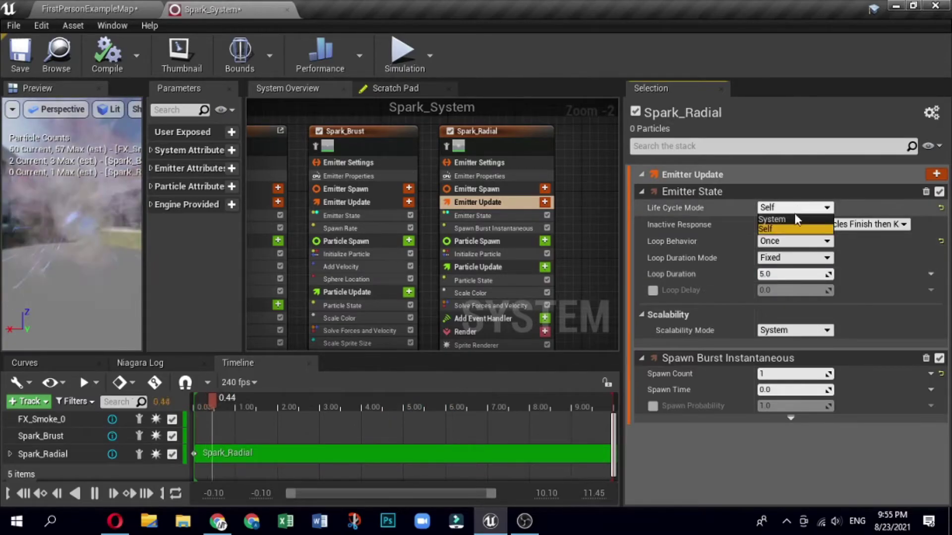
{"action": "left_click", "coordinate": [796, 223]}
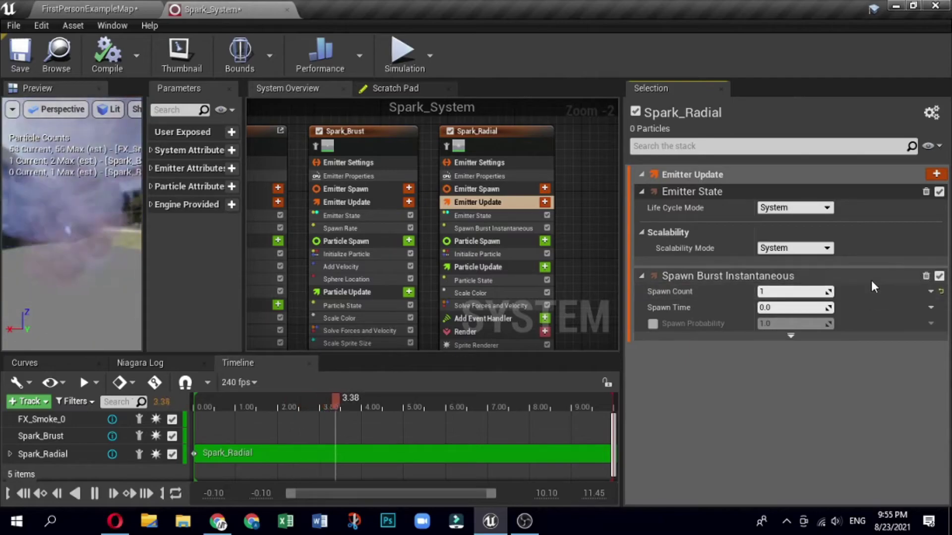
Remove Spawn Burst Instantaneous and add a Spawn Rate module set to 500
{"action": "left_click", "coordinate": [925, 276]}
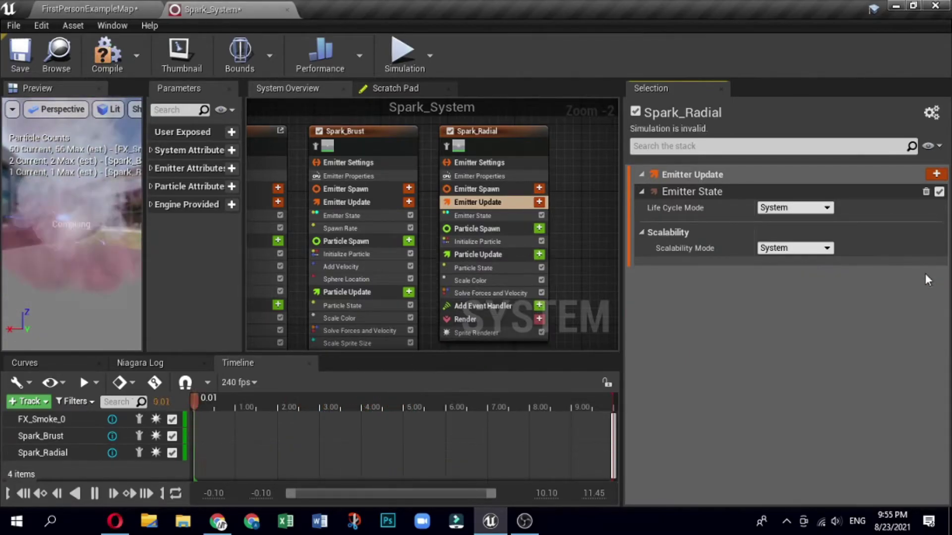
{"action": "left_click", "coordinate": [539, 202]}
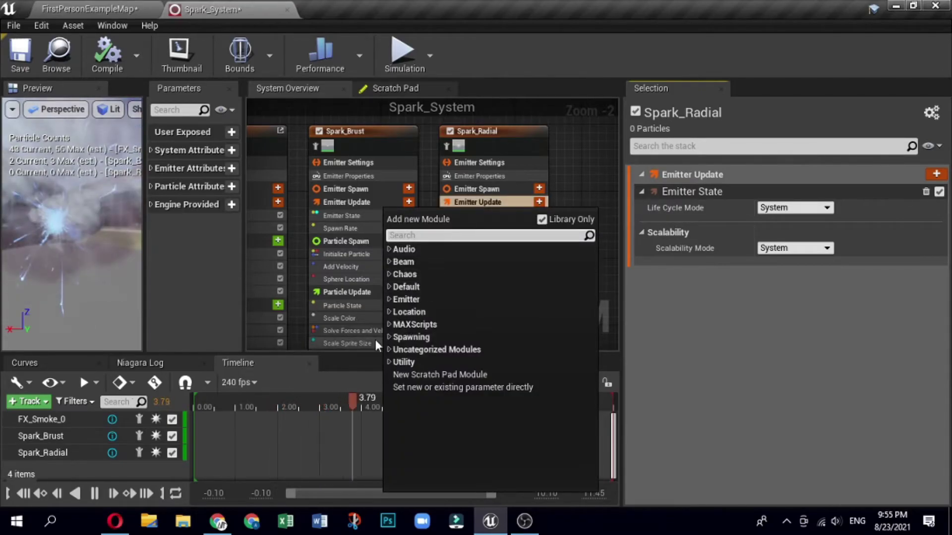
{"action": "left_click", "coordinate": [389, 337]}
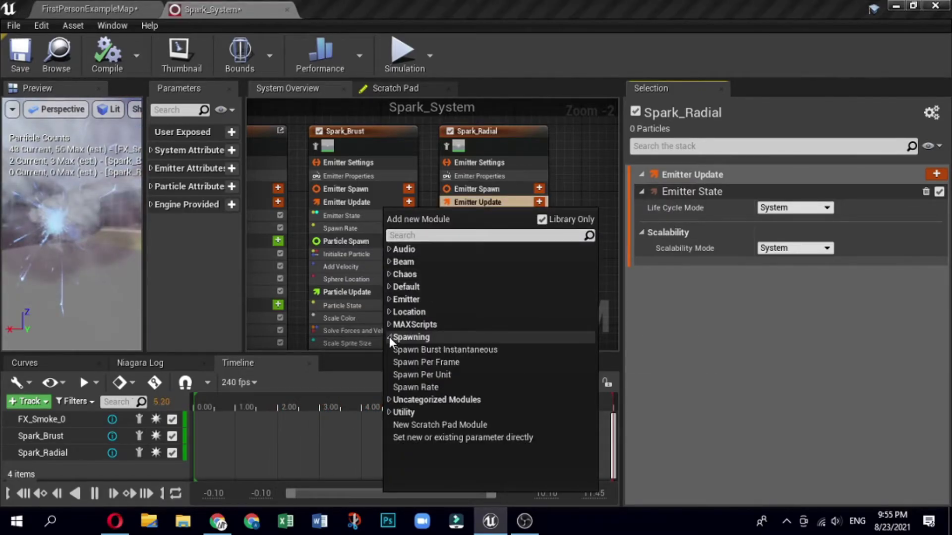
{"action": "left_click", "coordinate": [415, 386]}
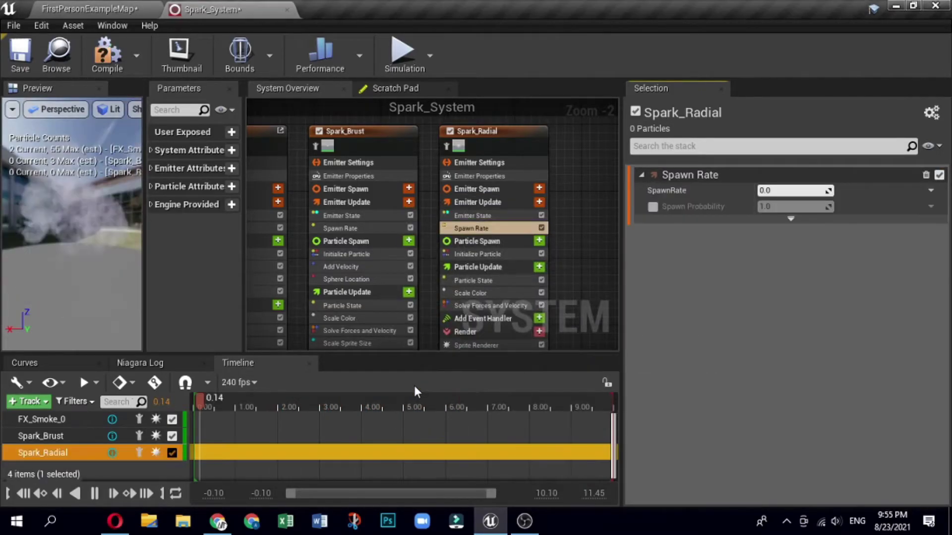
{"action": "left_click", "coordinate": [796, 191]}
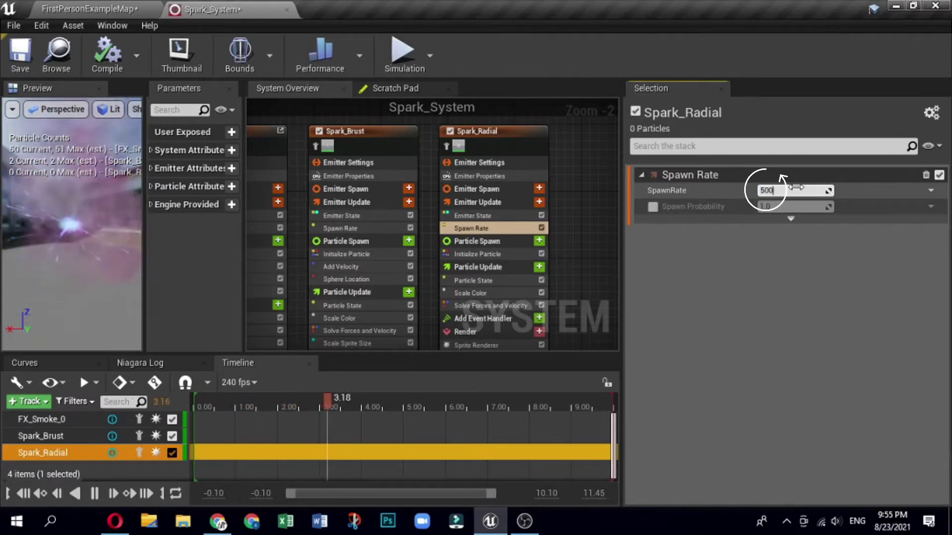
{"action": "key", "text": "Return"}
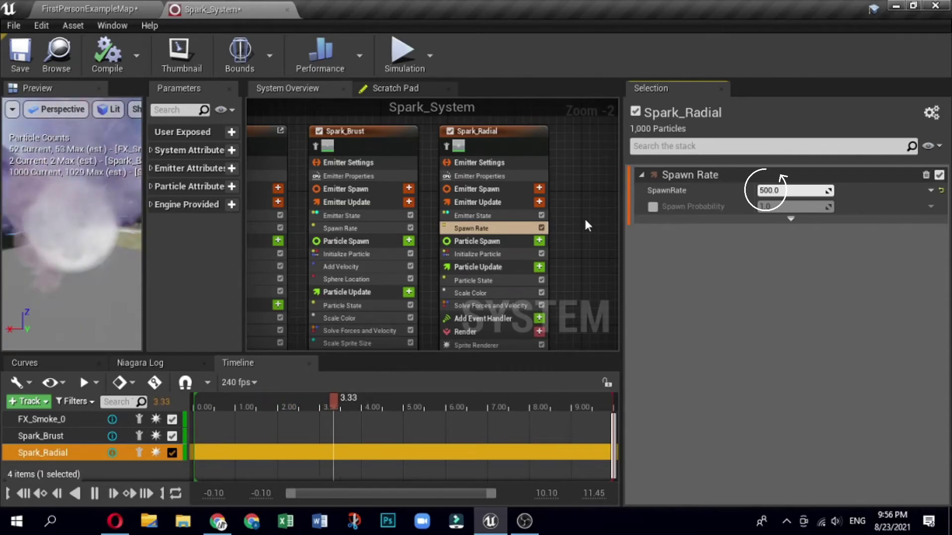
{"action": "left_click", "coordinate": [510, 242]}
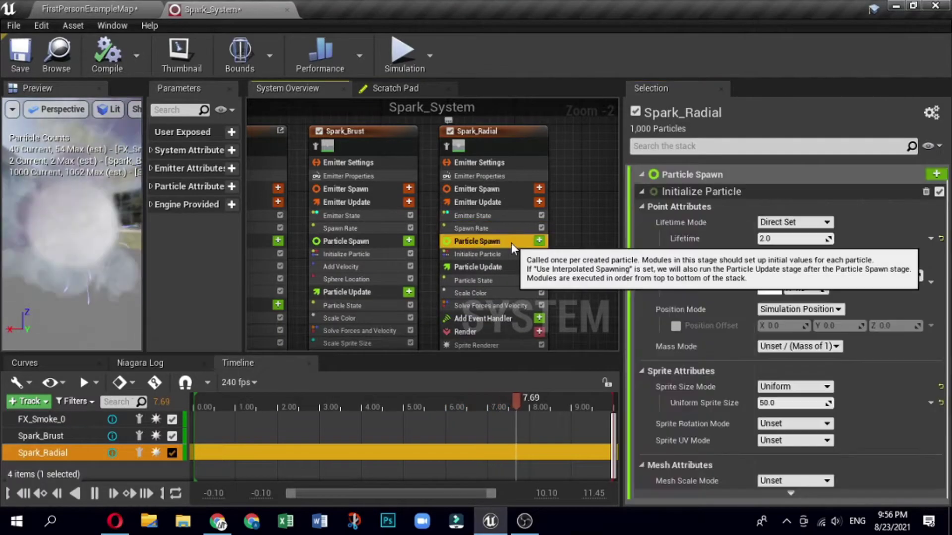
Set Initialize Particle lifetime mode to Random with minimum 0.2 and maximum 0.7
{"action": "left_click", "coordinate": [818, 223]}
{"action": "left_click", "coordinate": [805, 245]}
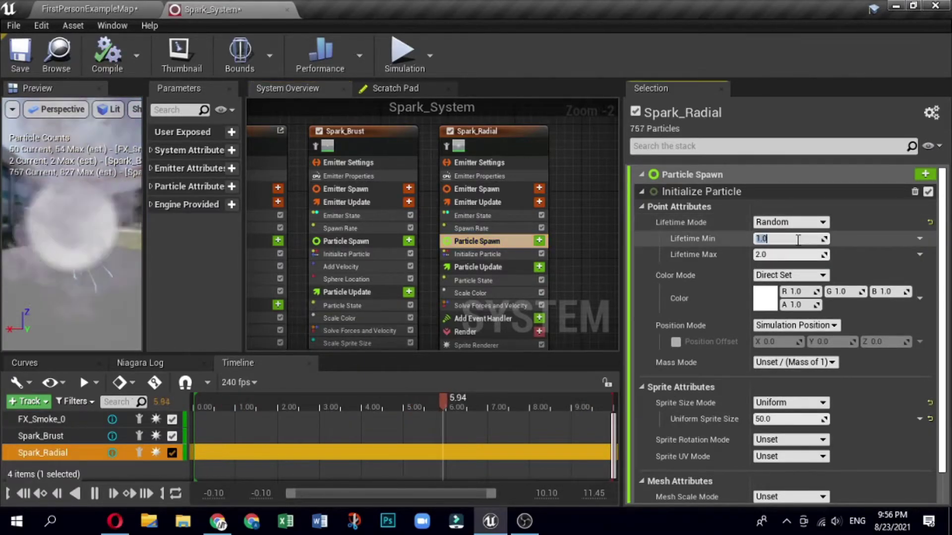
{"action": "type", "text": "0.2"}
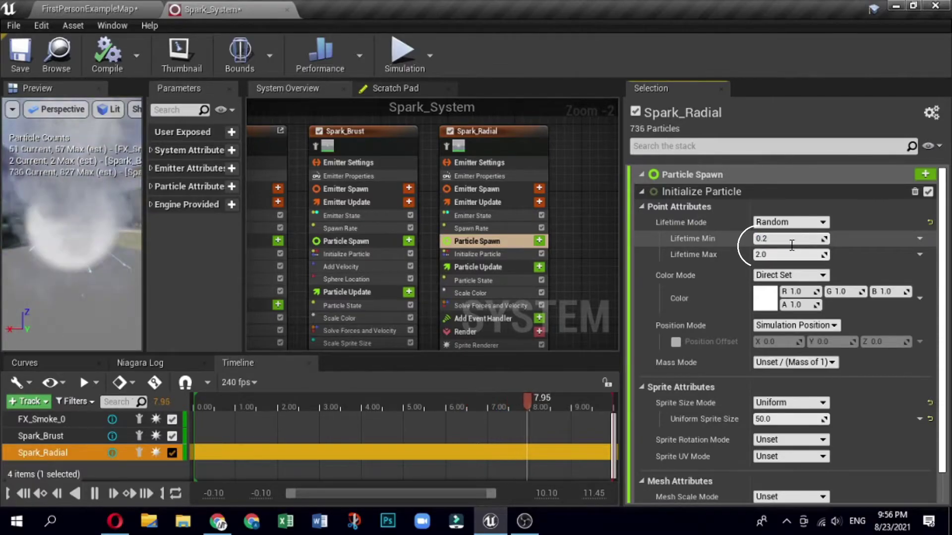
{"action": "left_click", "coordinate": [786, 255]}
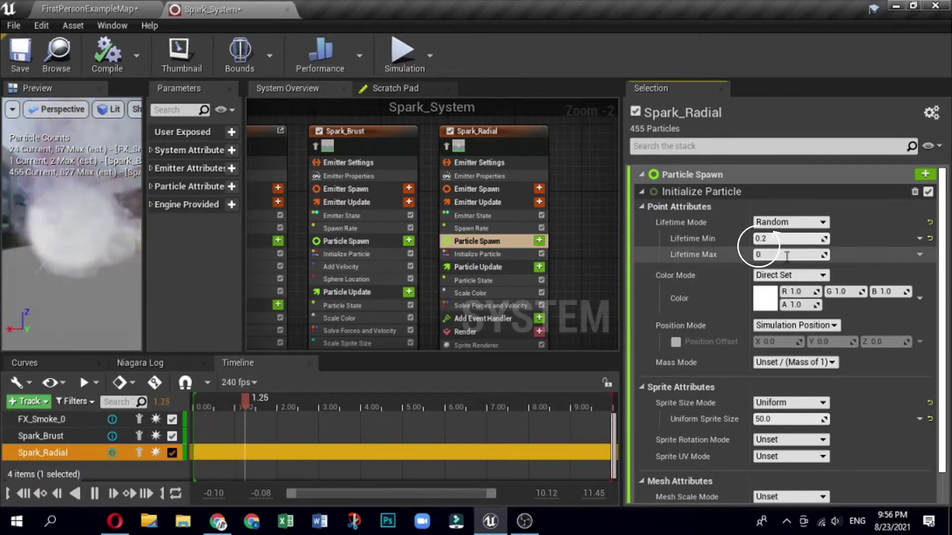
{"action": "left_click", "coordinate": [856, 242]}
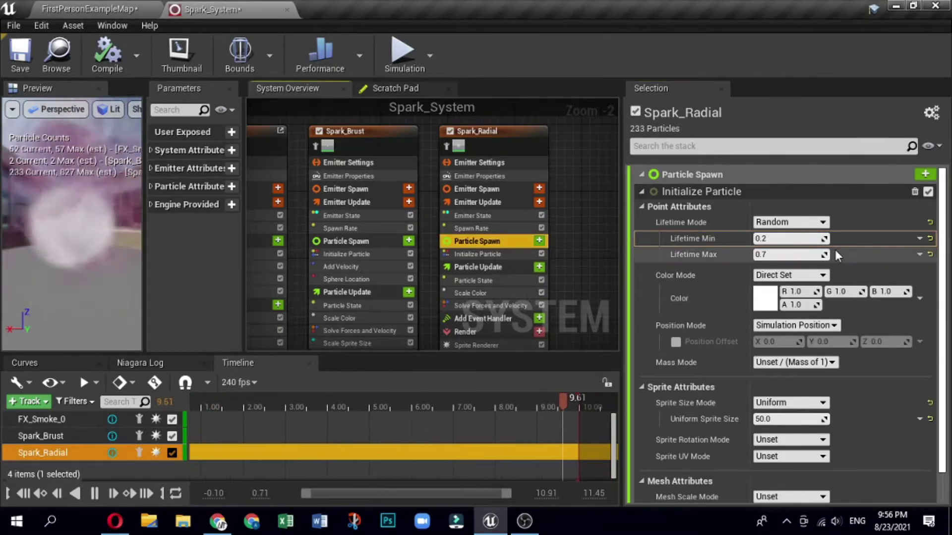
Set Mass Mode to Random with mass between 0.3 and 0.6
{"action": "left_click", "coordinate": [822, 366]}
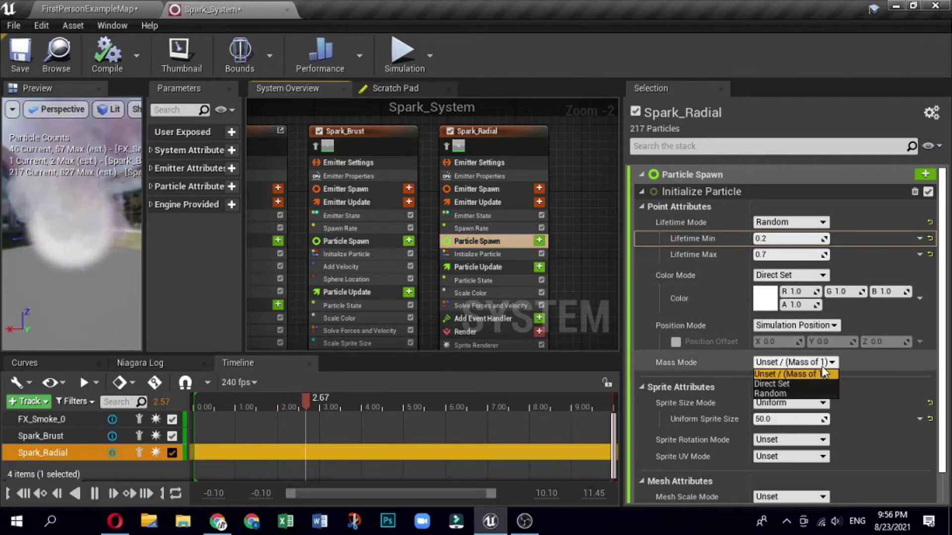
{"action": "left_click", "coordinate": [790, 394]}
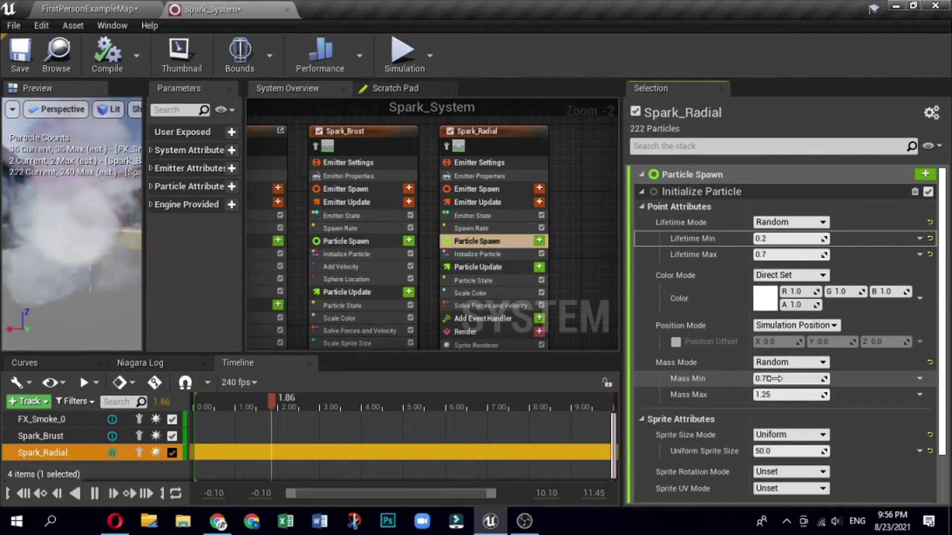
{"action": "type", "text": "0.3"}
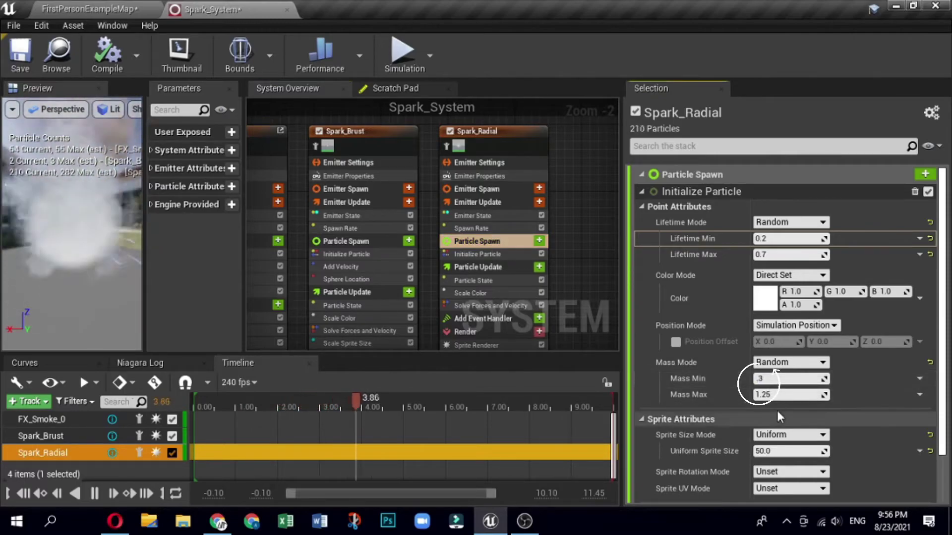
{"action": "left_click", "coordinate": [782, 395]}
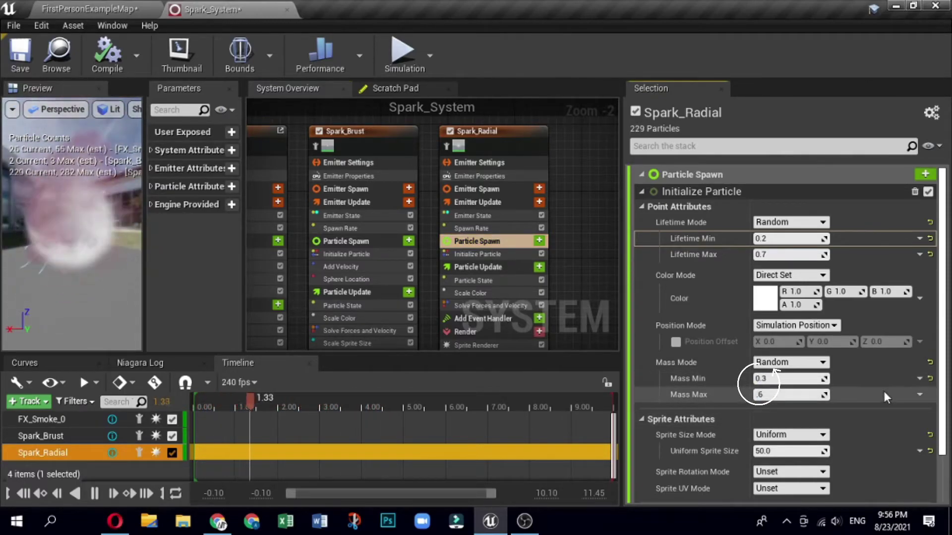
{"action": "key", "text": "Return"}
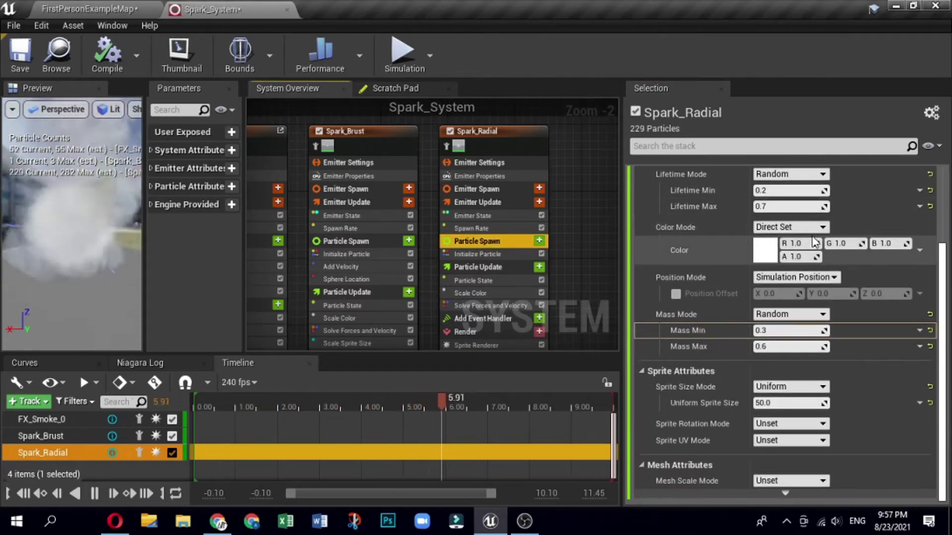
Set particle colour to R 2, G 8, B 20 and sprite size mode to Non-Uniform
{"action": "key", "text": "alt+Tab"}
{"action": "left_click", "coordinate": [797, 244]}
{"action": "type", "text": "2"}
{"action": "left_click", "coordinate": [842, 244]}
{"action": "type", "text": "8"}
{"action": "key", "text": "Tab"}
{"action": "type", "text": "2"}
{"action": "key", "text": "Return"}
{"action": "type", "text": "0"}
{"action": "key", "text": "Return"}
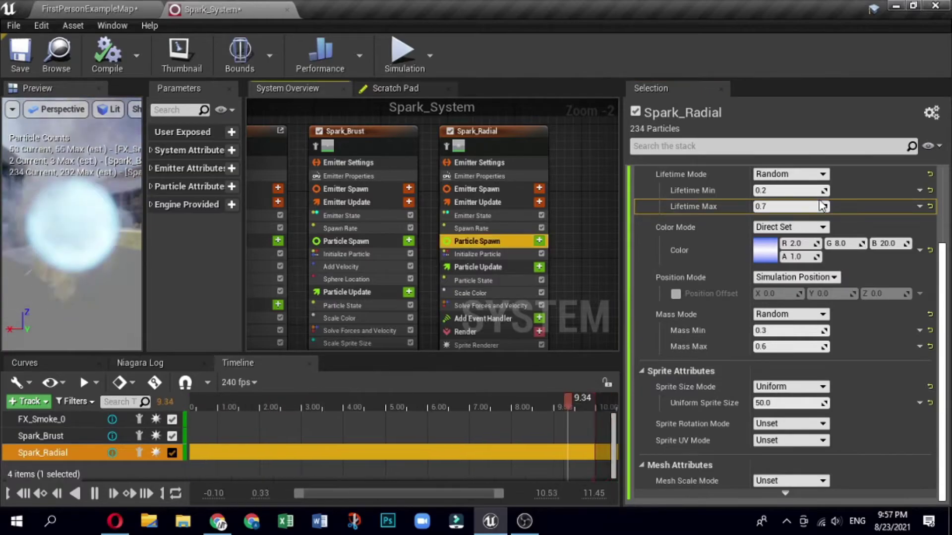
{"action": "left_click", "coordinate": [791, 387]}
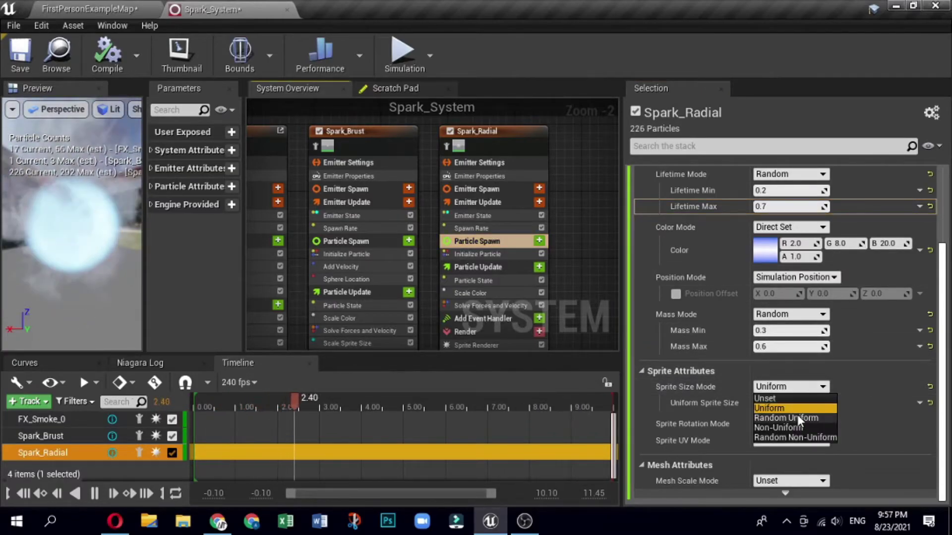
{"action": "left_click", "coordinate": [793, 427]}
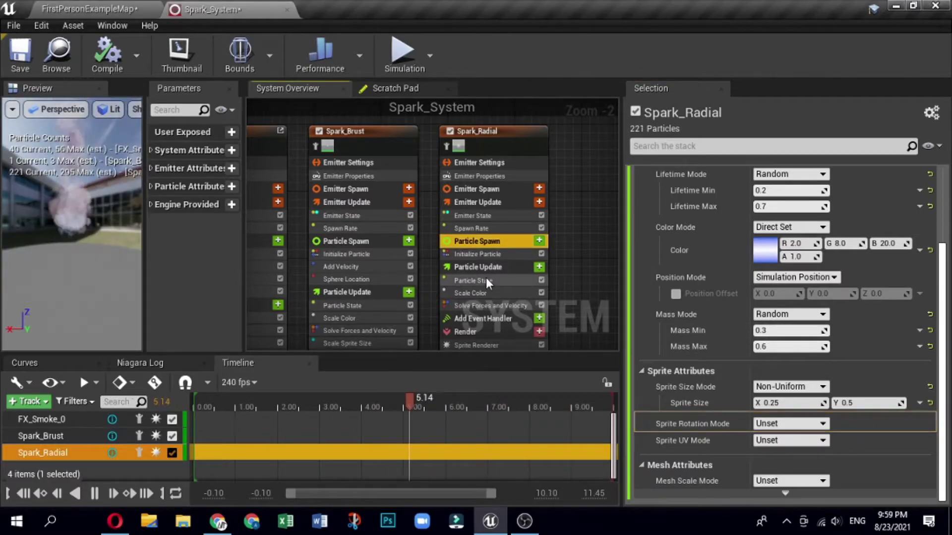
Add Calculate Size and Rotational Inertia by Mass to particle spawn, using Water density and Height proportion 0.5
{"action": "left_click", "coordinate": [540, 242]}
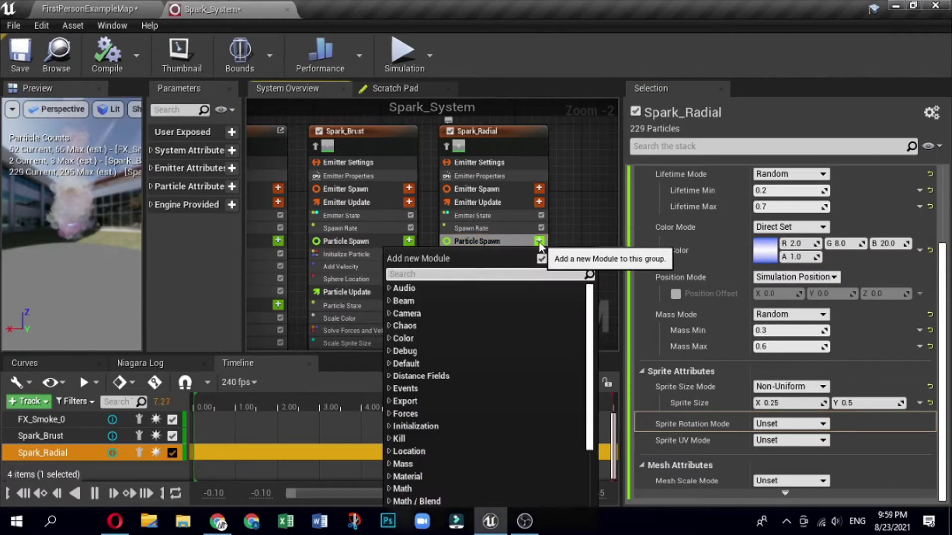
{"action": "type", "text": "c"}
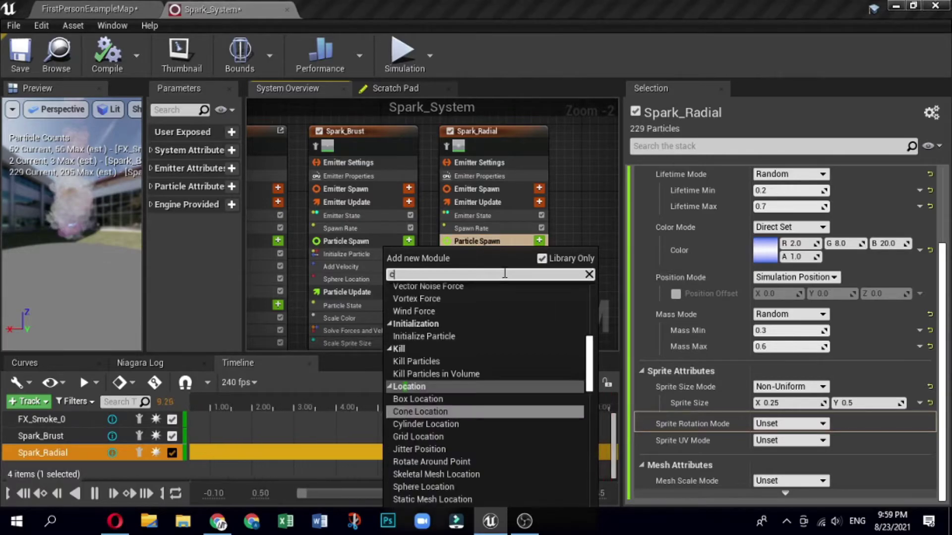
{"action": "type", "text": "alc"}
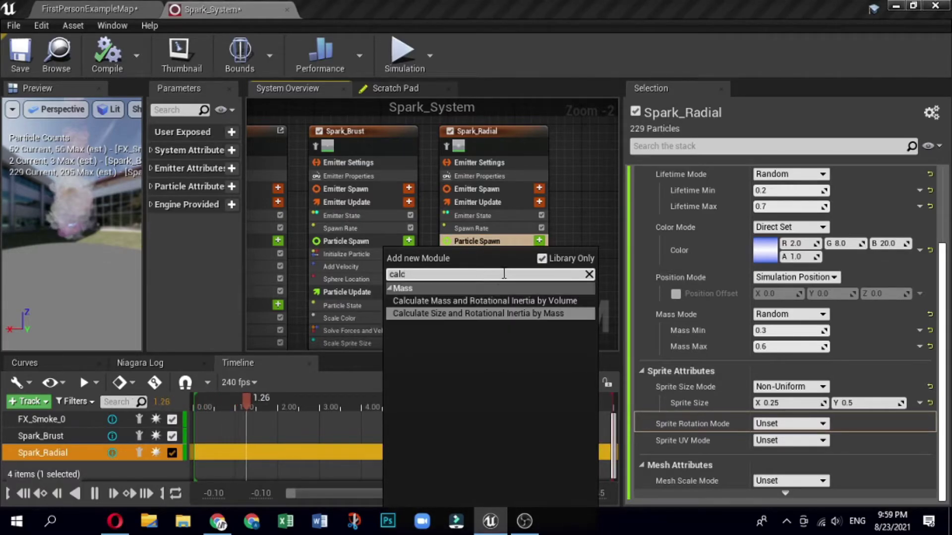
{"action": "left_click", "coordinate": [487, 315]}
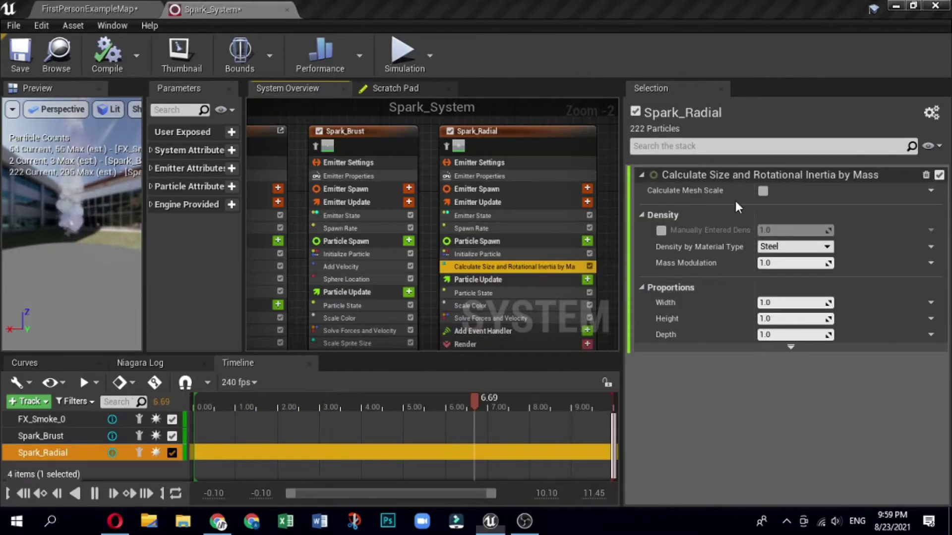
{"action": "left_click", "coordinate": [830, 248]}
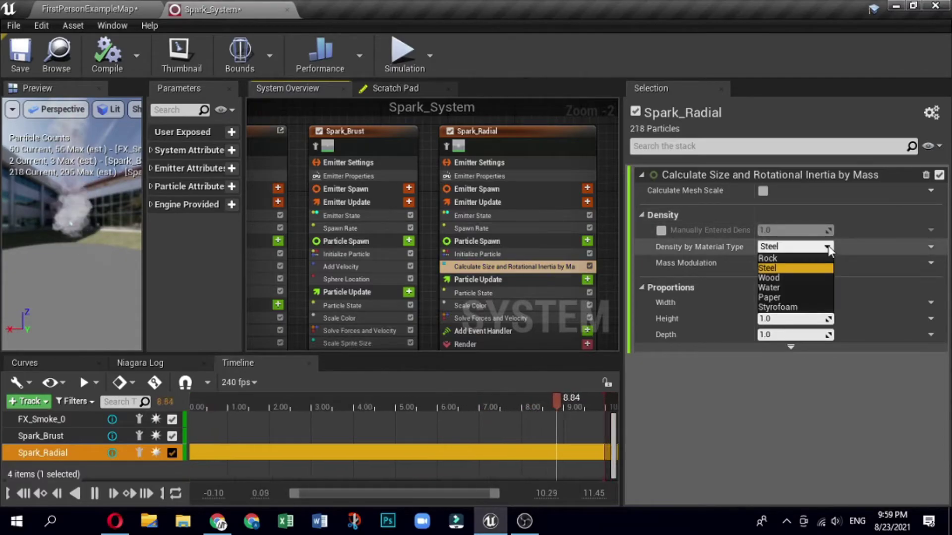
{"action": "left_click", "coordinate": [796, 287]}
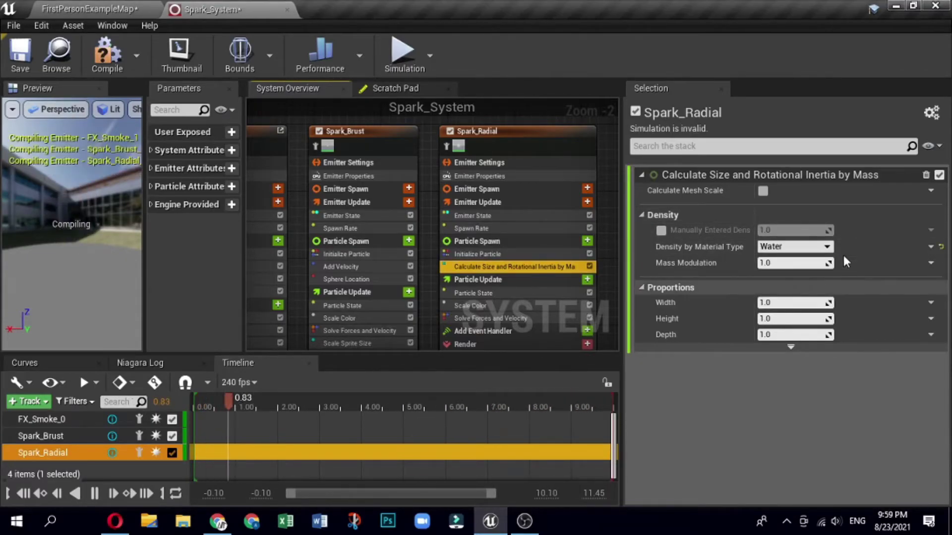
{"action": "left_click", "coordinate": [791, 319]}
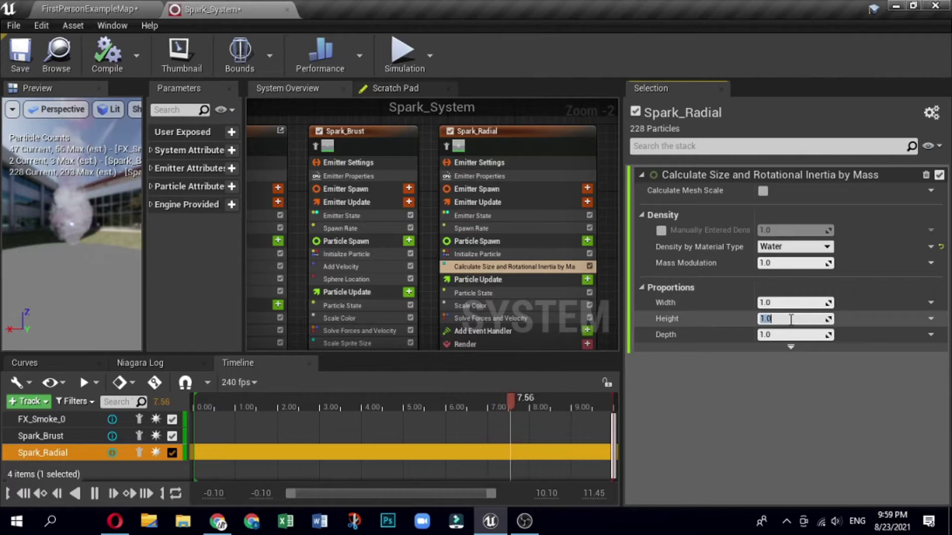
{"action": "type", "text": "0.5"}
{"action": "left_click", "coordinate": [855, 278]}
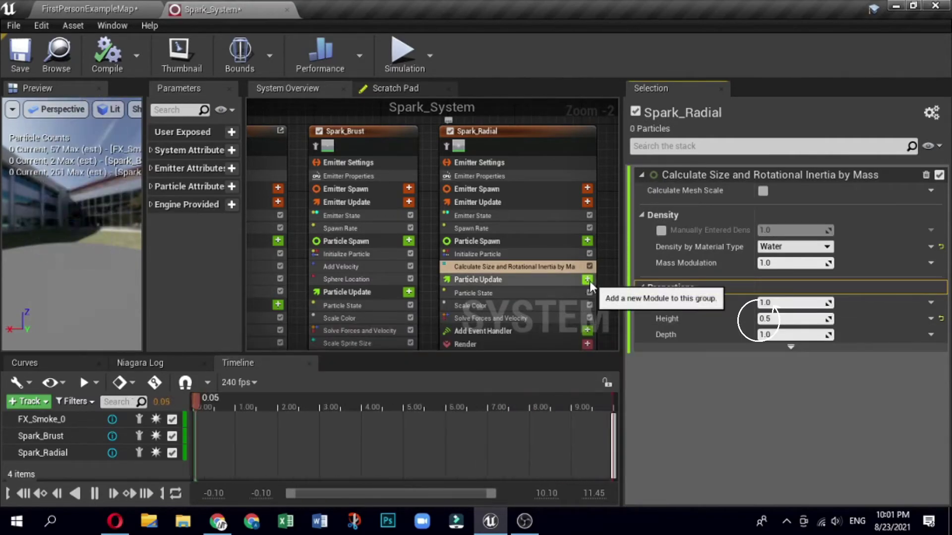
{"action": "key", "text": "alt+Tab"}
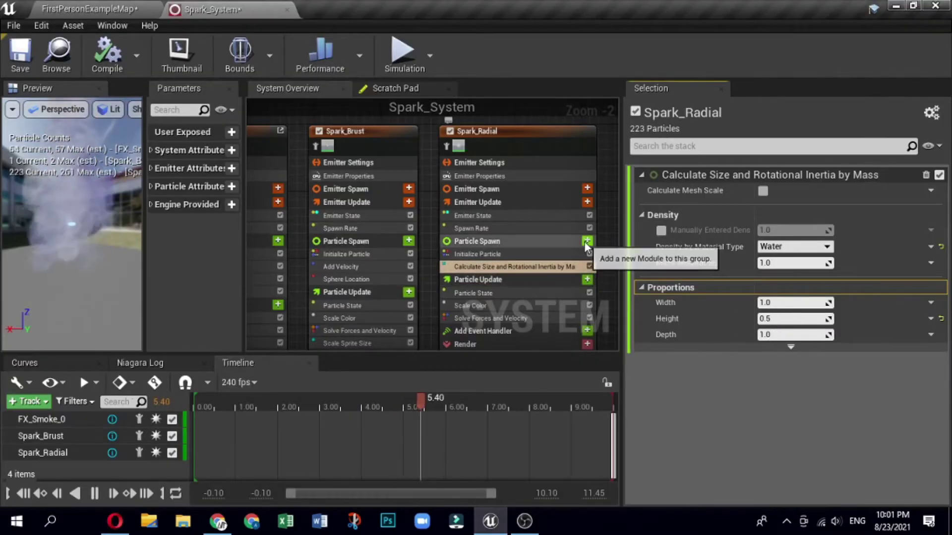
Add an Add Velocity module to particle spawn, driven by a Random Range Vector
{"action": "left_click", "coordinate": [587, 241]}
{"action": "type", "text": "velo"}
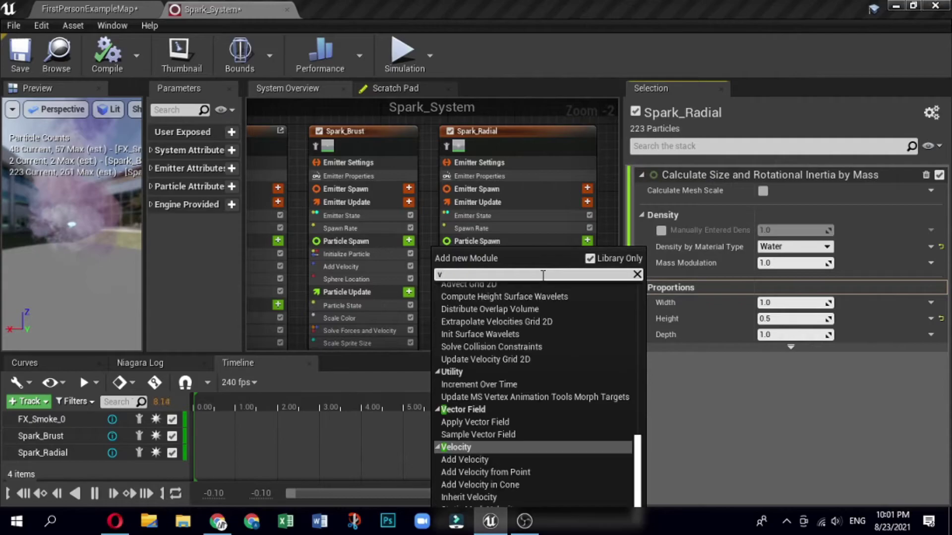
{"action": "left_click", "coordinate": [494, 390]}
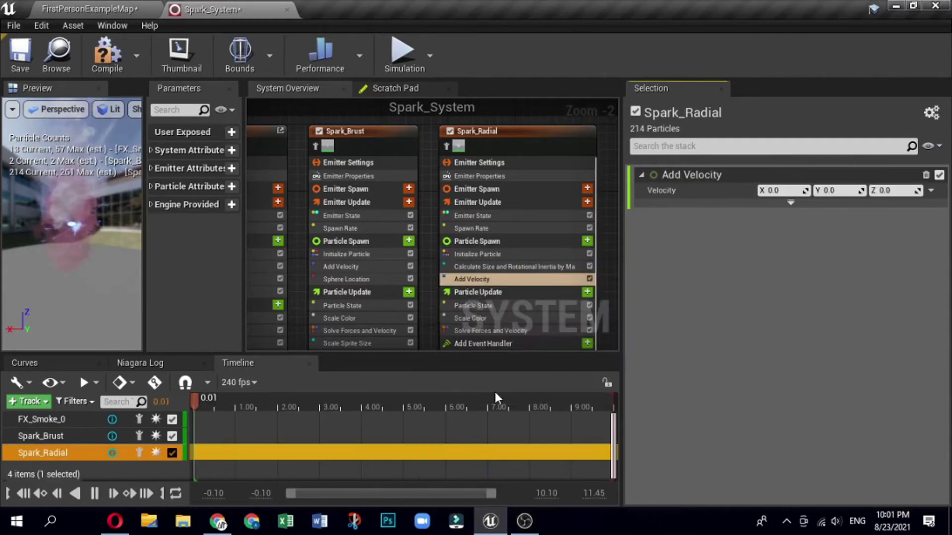
{"action": "left_click", "coordinate": [931, 191]}
{"action": "left_click", "coordinate": [727, 239]}
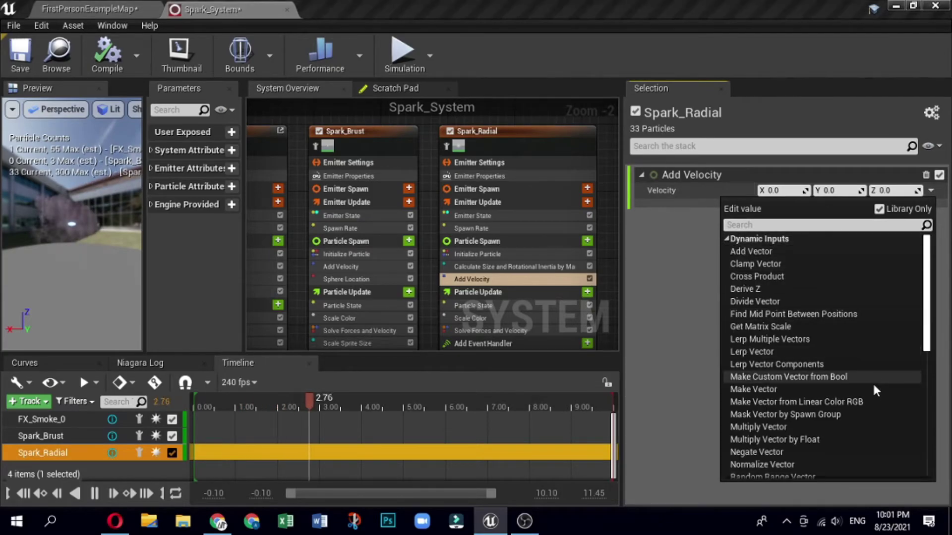
{"action": "scroll", "coordinate": [866, 398], "scroll_direction": "down", "scroll_amount": 3}
{"action": "left_click", "coordinate": [858, 410]}
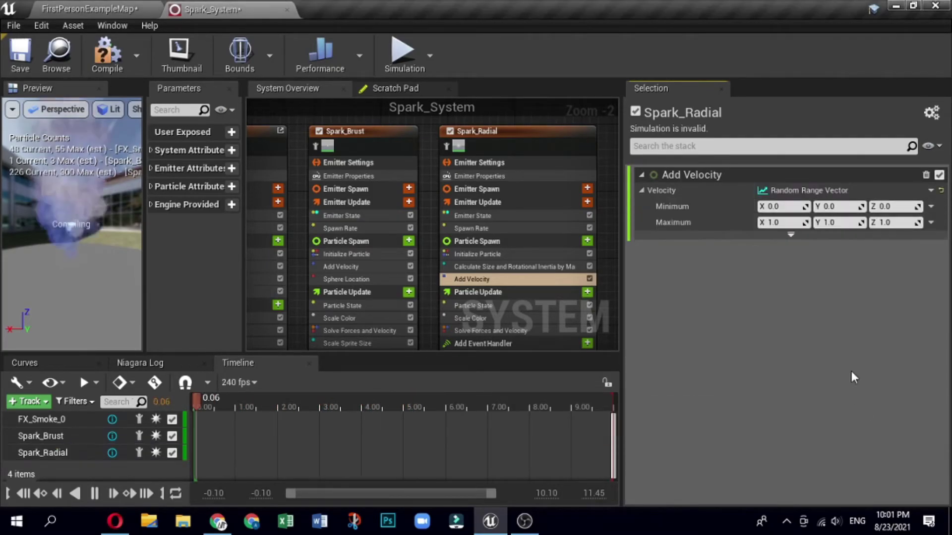
Set the minimum random velocity to -100, -100, 300
{"action": "left_click", "coordinate": [791, 206]}
{"action": "type", "text": "-100"}
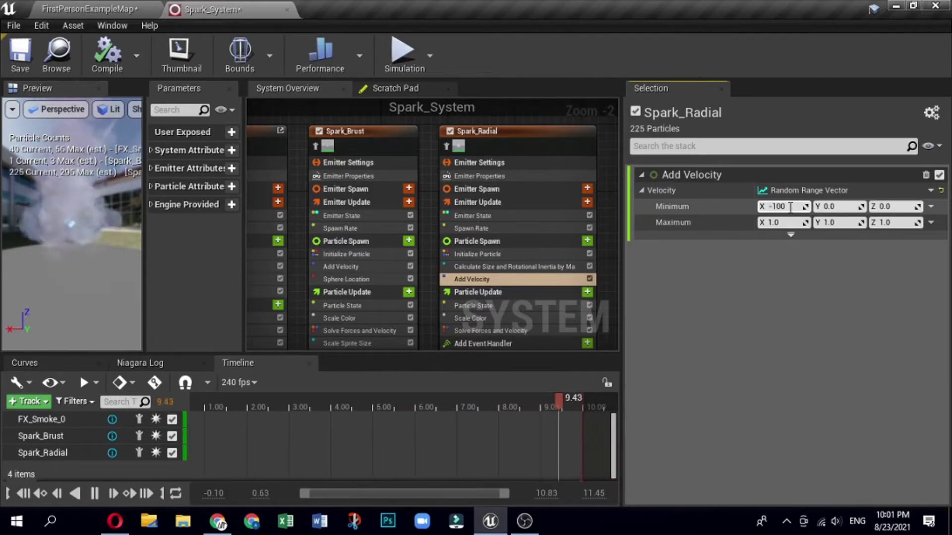
{"action": "left_click", "coordinate": [833, 206]}
{"action": "type", "text": "-100"}
{"action": "left_click", "coordinate": [894, 207]}
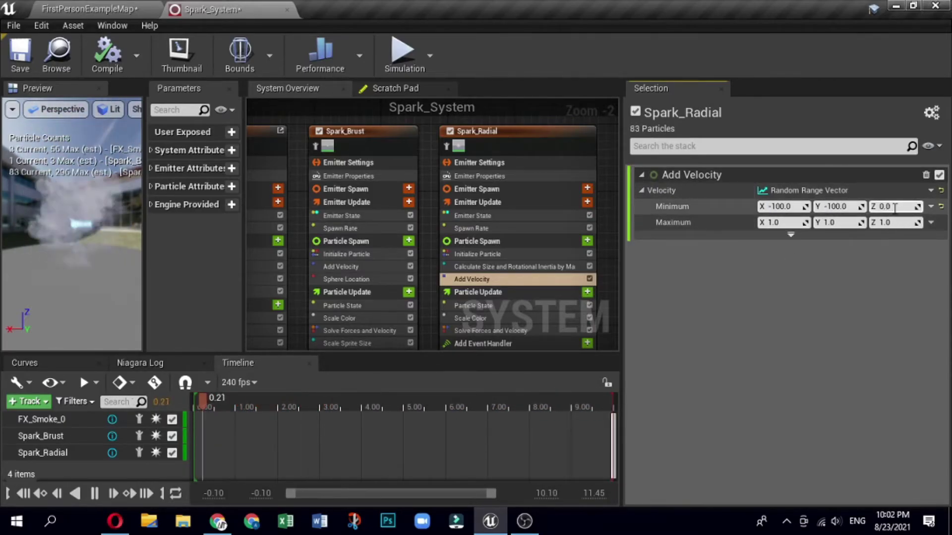
{"action": "type", "text": "300"}
{"action": "key", "text": "Return"}
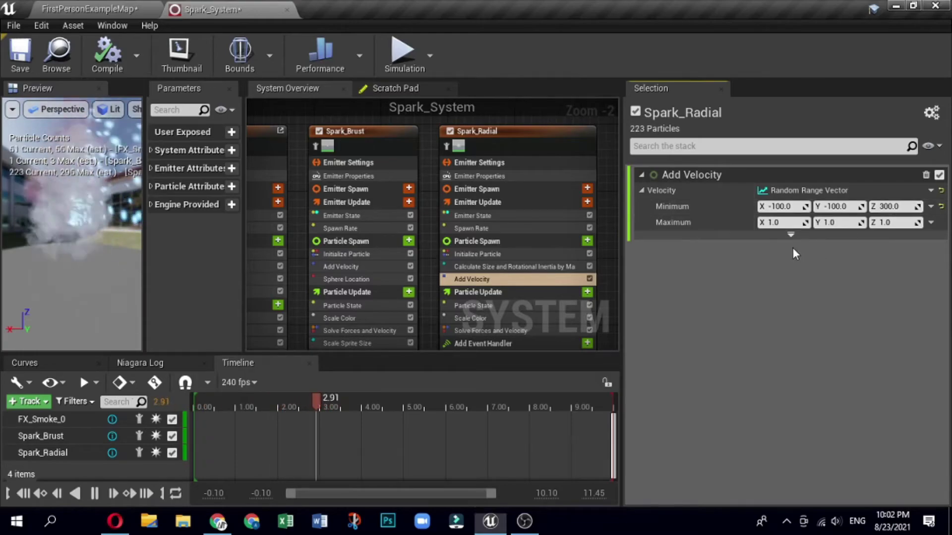
Set the maximum random velocity to 90, 90, 500
{"action": "left_click", "coordinate": [779, 222]}
{"action": "type", "text": "90"}
{"action": "key", "text": "Return"}
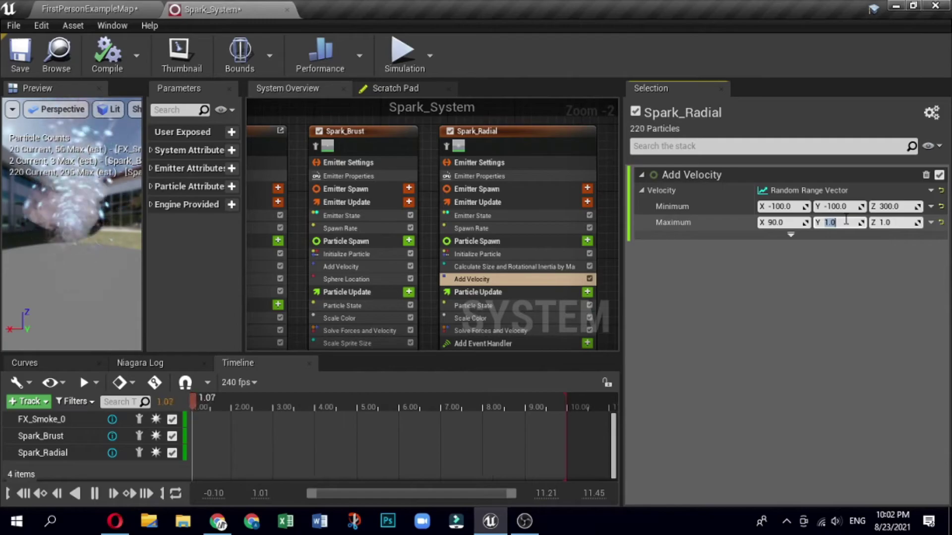
{"action": "left_click", "coordinate": [846, 220]}
{"action": "type", "text": "90"}
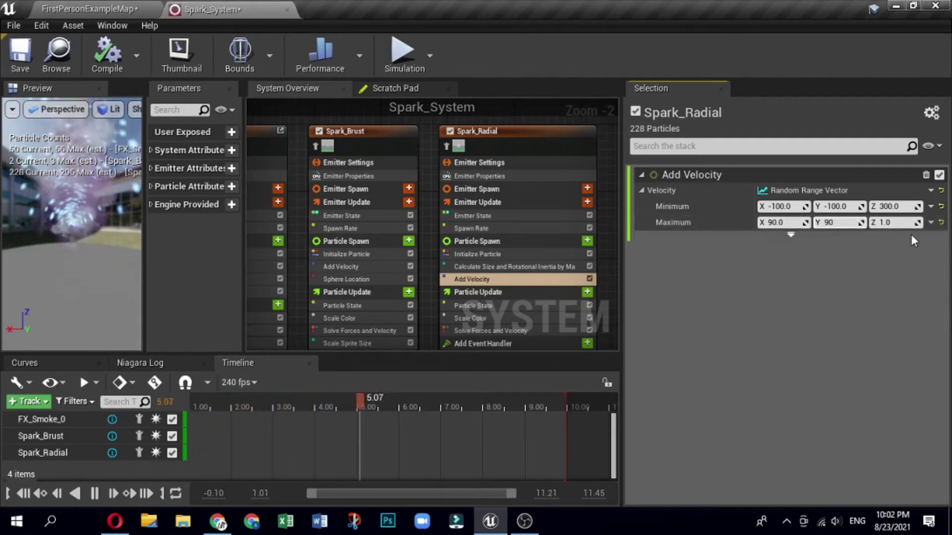
{"action": "left_click", "coordinate": [897, 223]}
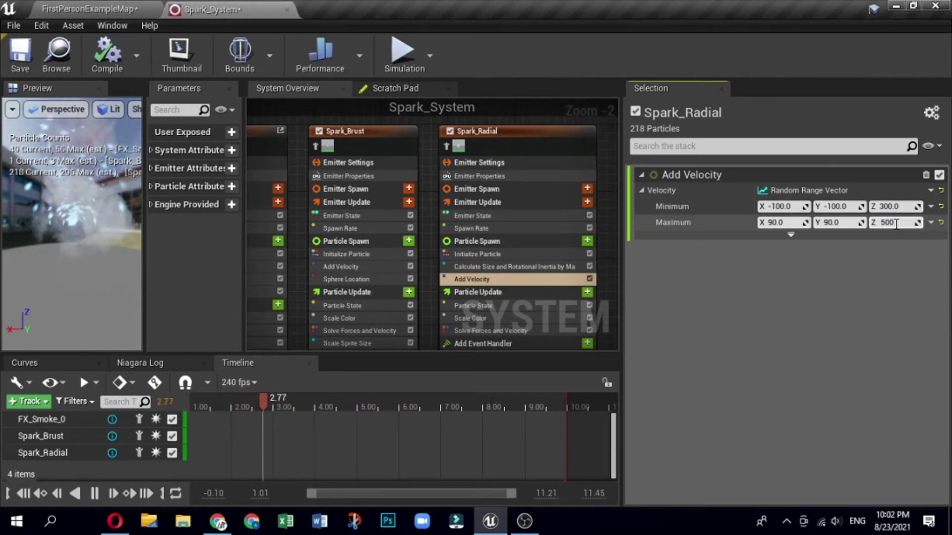
{"action": "key", "text": "Return"}
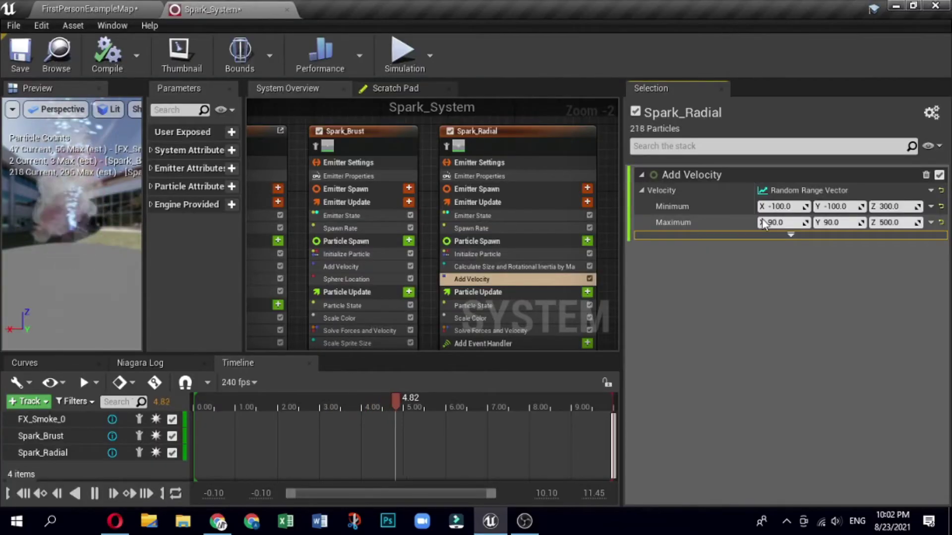
Set Scale Added Velocity to 3, 4, 1 in the advanced velocity options
{"action": "left_click", "coordinate": [791, 235]}
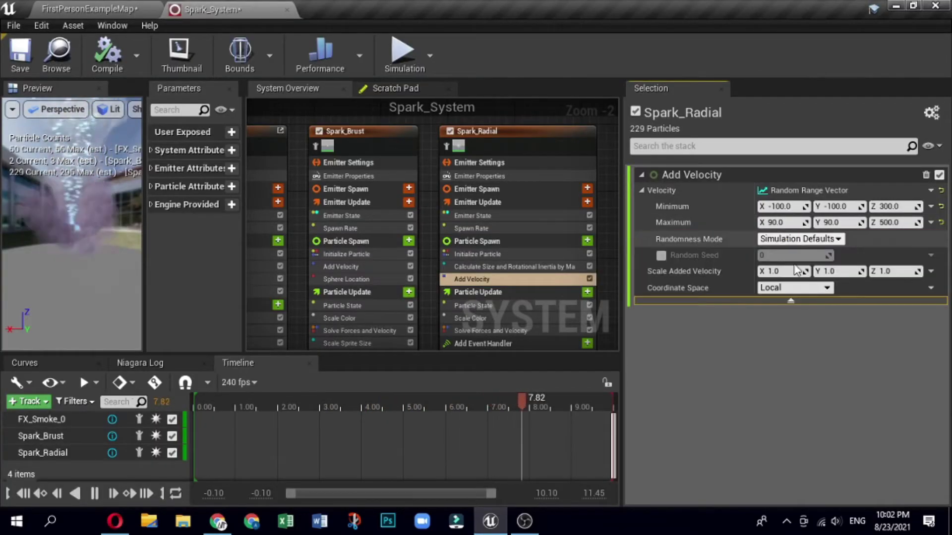
{"action": "left_click", "coordinate": [793, 270]}
{"action": "type", "text": "3"}
{"action": "left_click", "coordinate": [833, 272]}
{"action": "type", "text": "4"}
{"action": "left_click", "coordinate": [902, 271]}
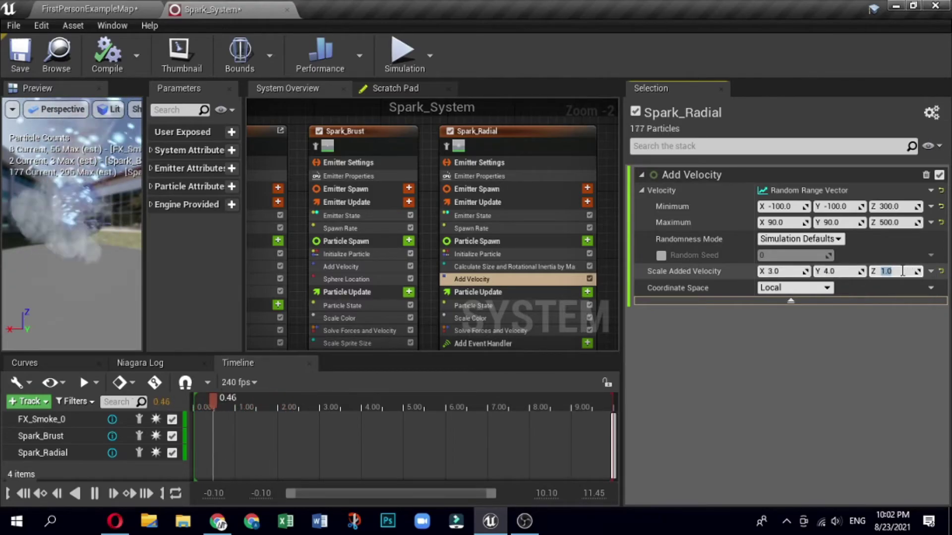
{"action": "left_click", "coordinate": [587, 241]}
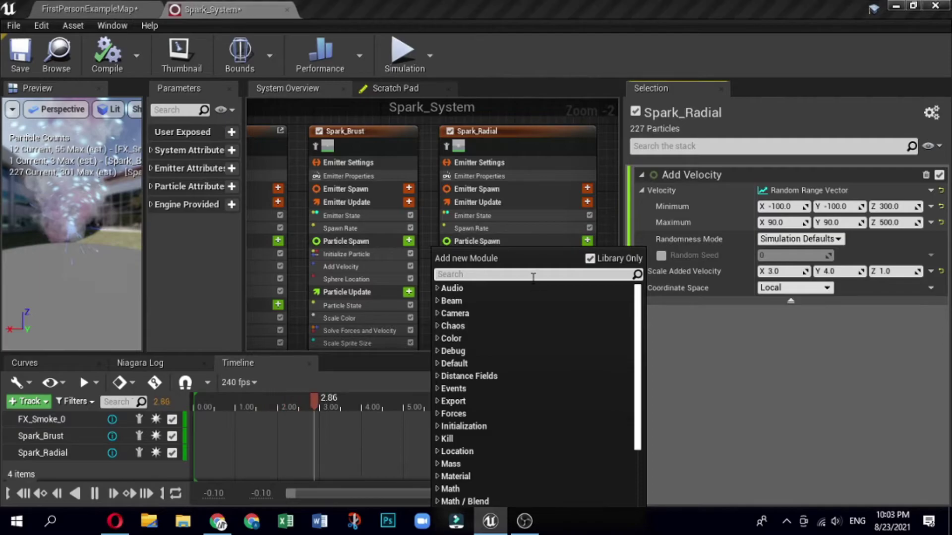
{"action": "type", "text": "sph"}
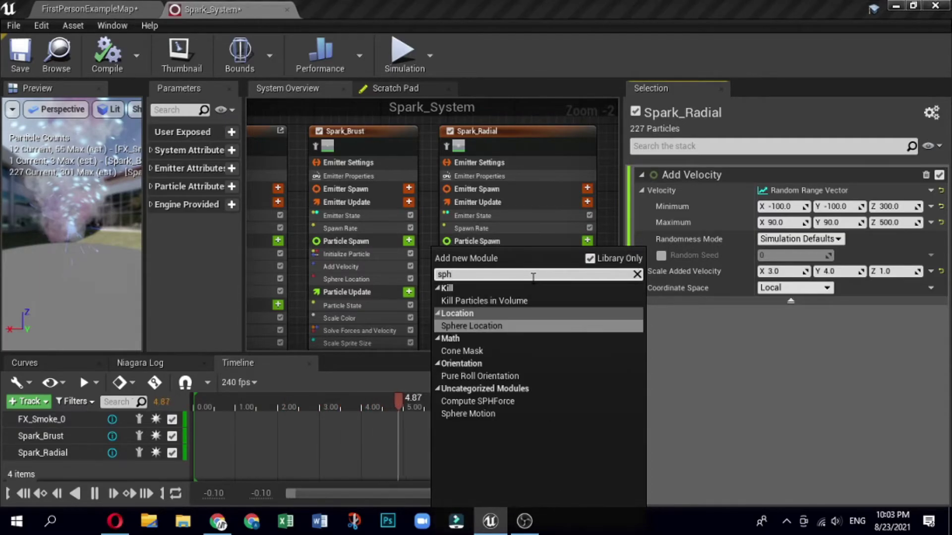
Add a Sphere Location module to particle spawn with Sphere Radius 2
{"action": "left_click", "coordinate": [509, 326]}
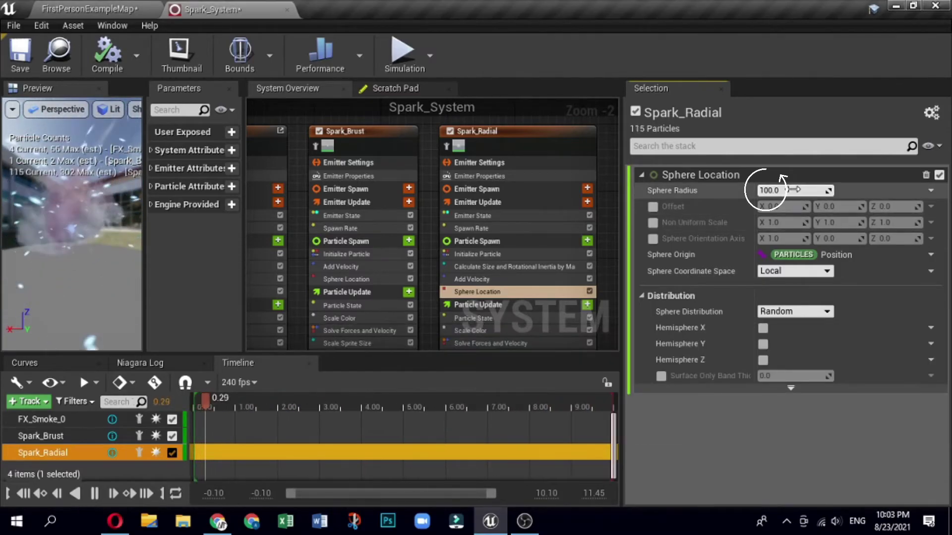
{"action": "left_click", "coordinate": [793, 190]}
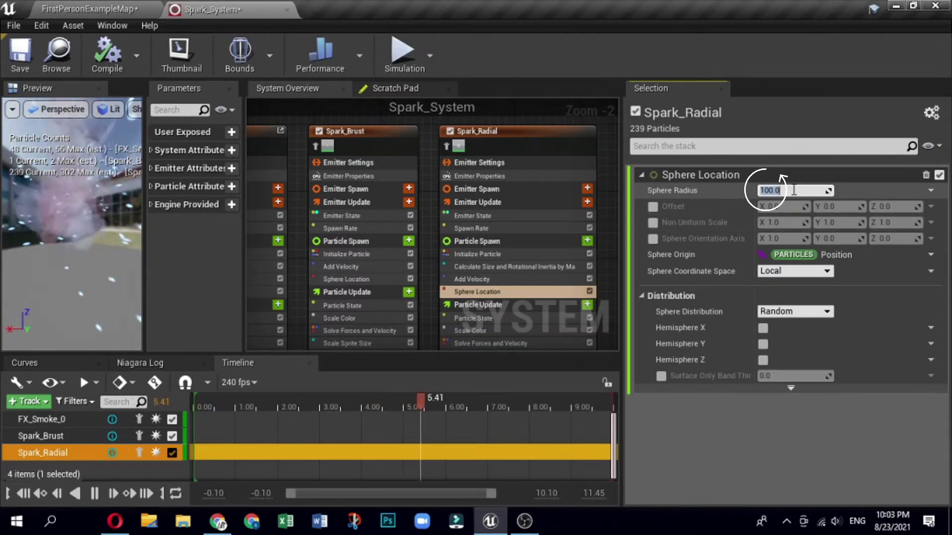
{"action": "type", "text": "2"}
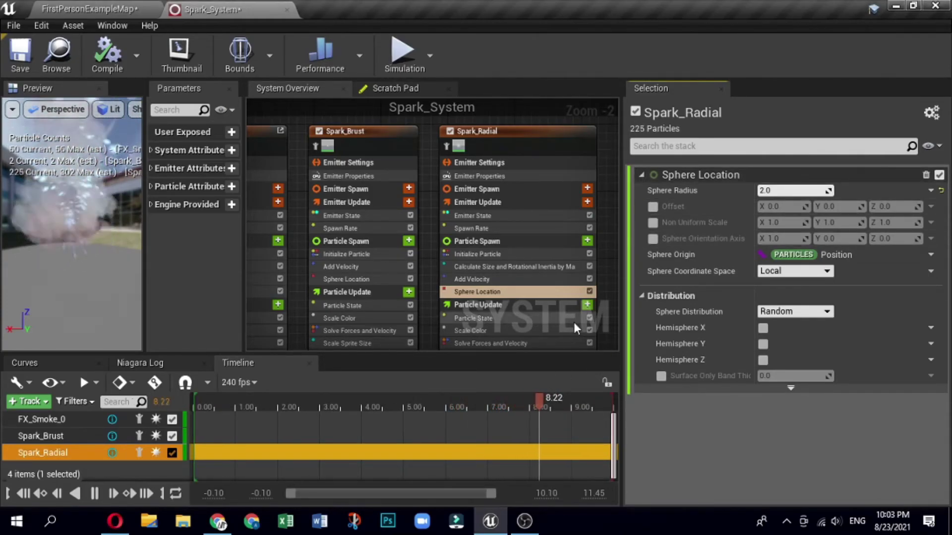
{"action": "left_click", "coordinate": [587, 304]}
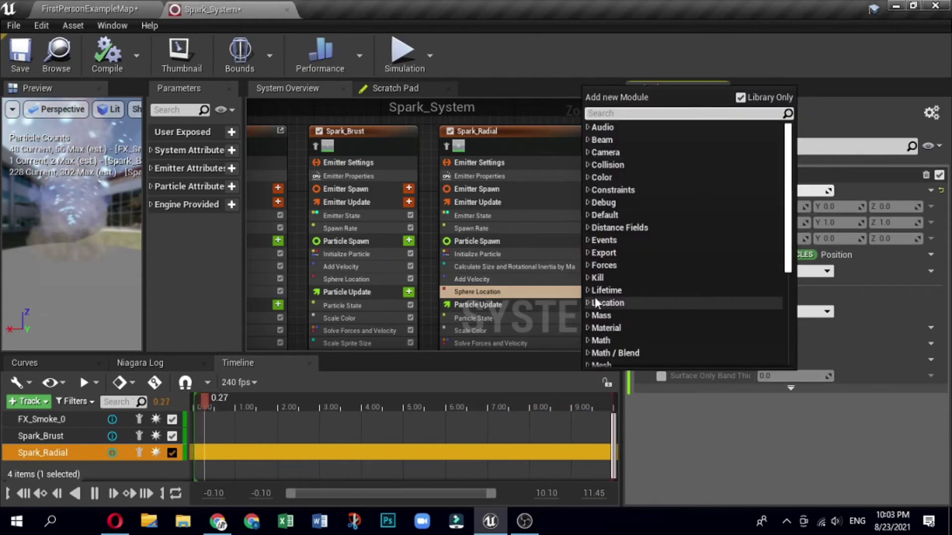
Add Gravity Force to particle update, fix its dependency issue, and set gravity Z to -4500
{"action": "left_click", "coordinate": [631, 265]}
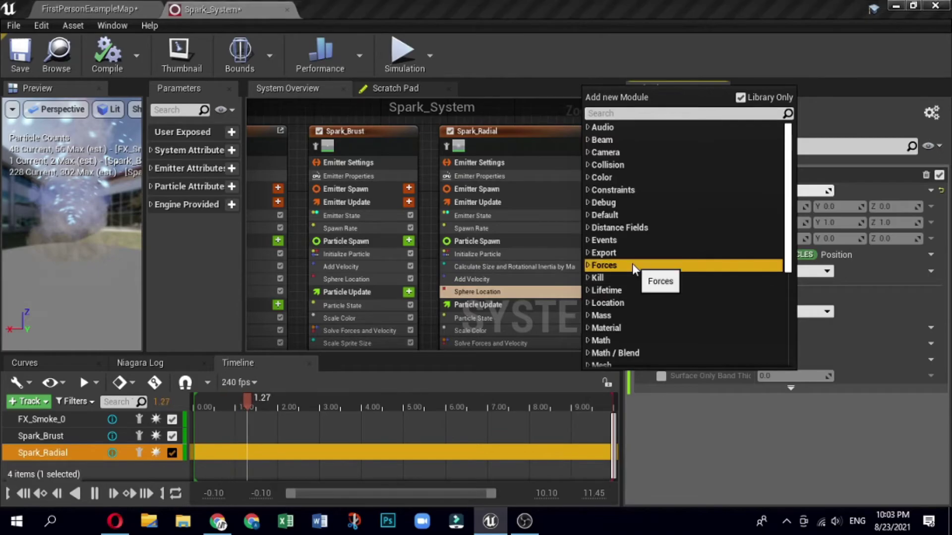
{"action": "left_click", "coordinate": [589, 266]}
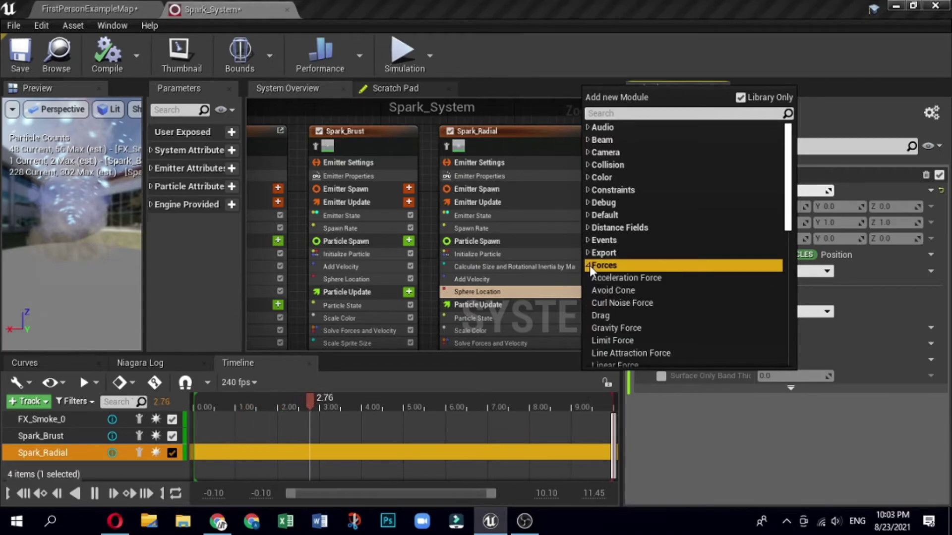
{"action": "left_click", "coordinate": [625, 328]}
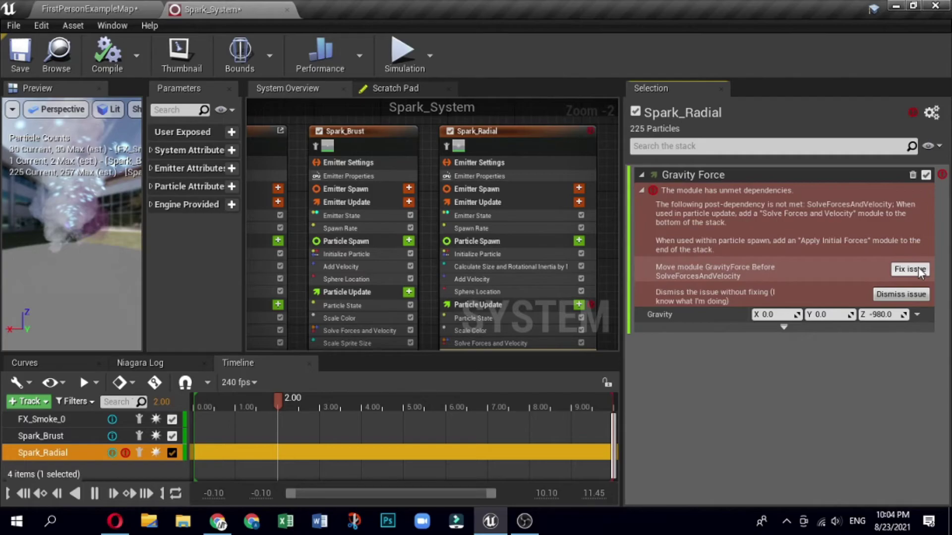
{"action": "left_click", "coordinate": [921, 269]}
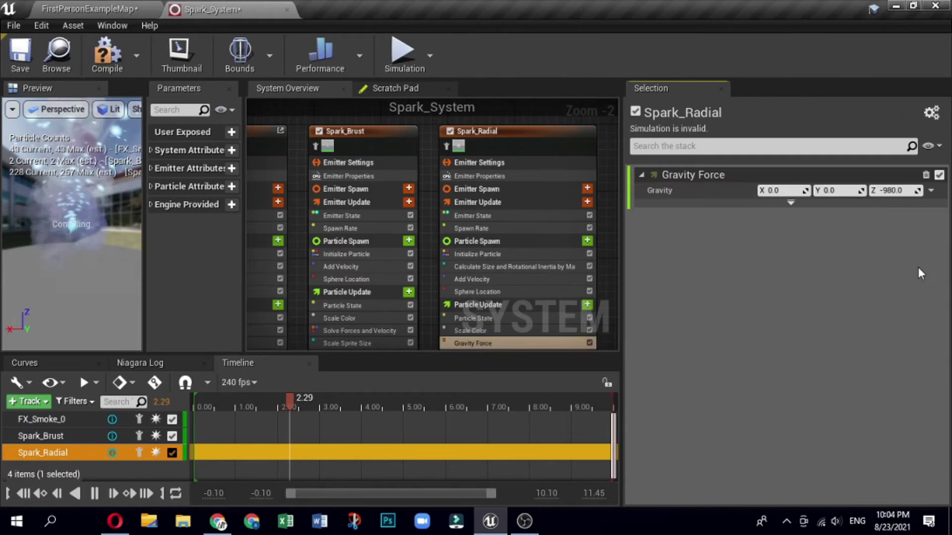
{"action": "left_click", "coordinate": [885, 189]}
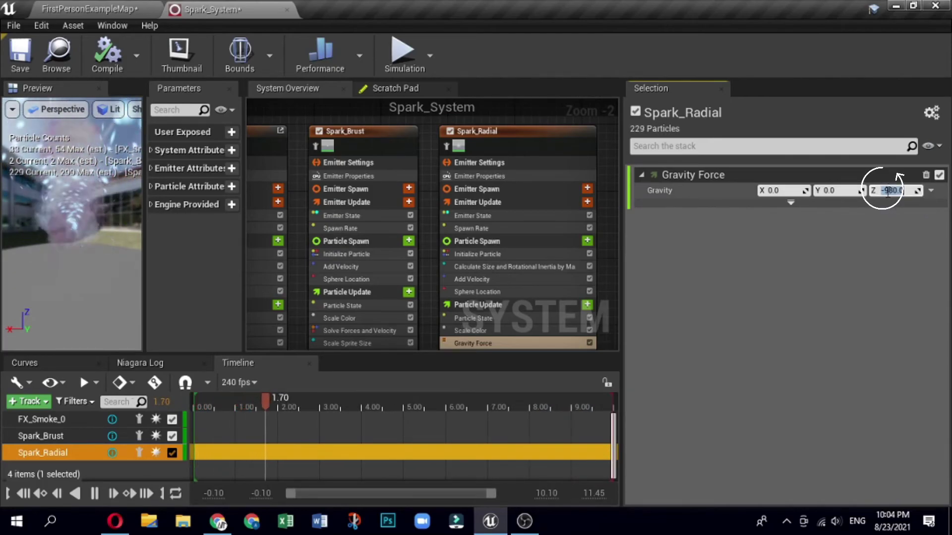
{"action": "left_click", "coordinate": [887, 190]}
{"action": "type", "text": "-"}
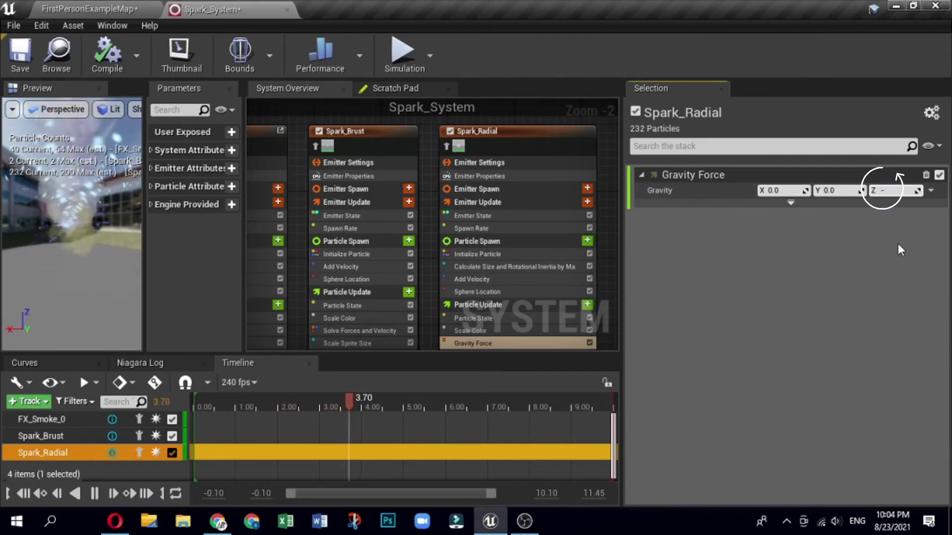
{"action": "type", "text": "4500"}
{"action": "key", "text": "Return"}
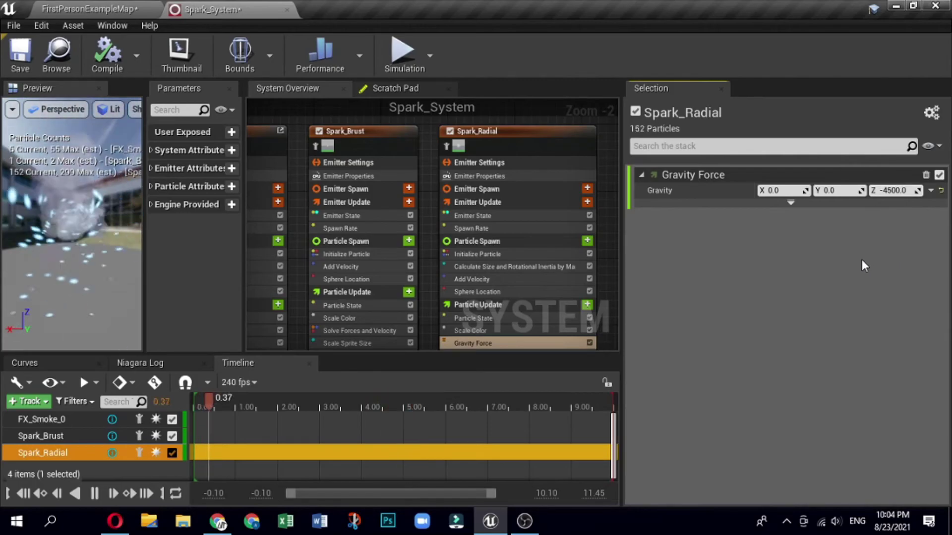
{"action": "left_click", "coordinate": [587, 304]}
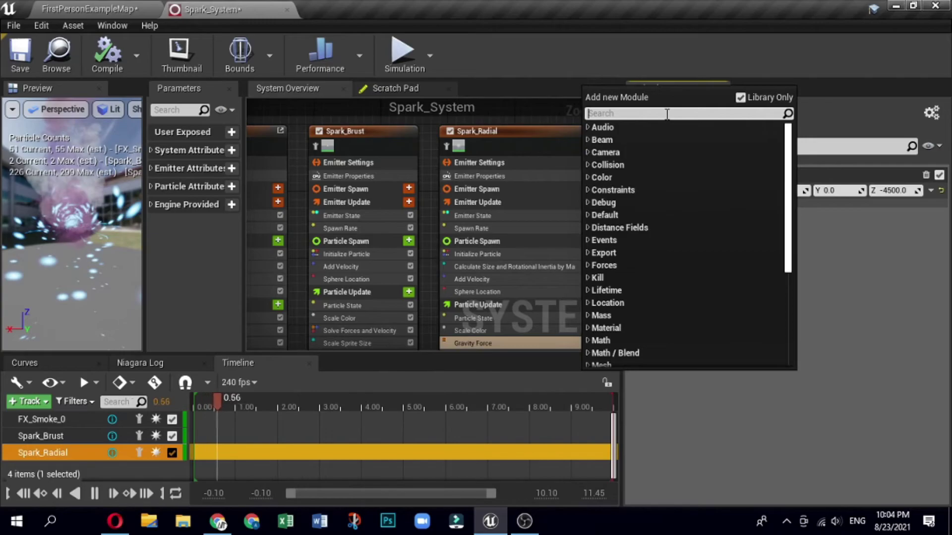
Add a Drag module to particle update, resolve its dependency warning, and set Drag to 1.7
{"action": "type", "text": "drag"}
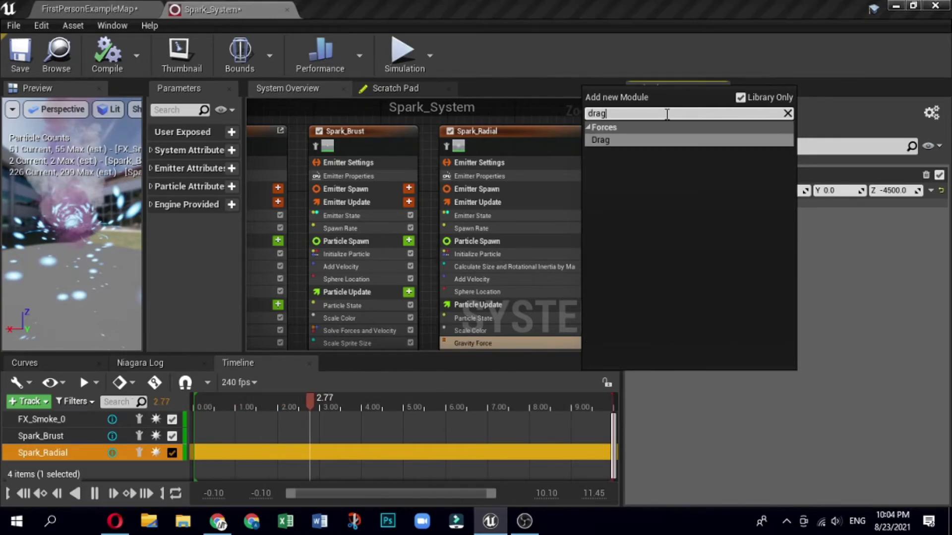
{"action": "left_click", "coordinate": [651, 143]}
{"action": "left_click", "coordinate": [912, 270]}
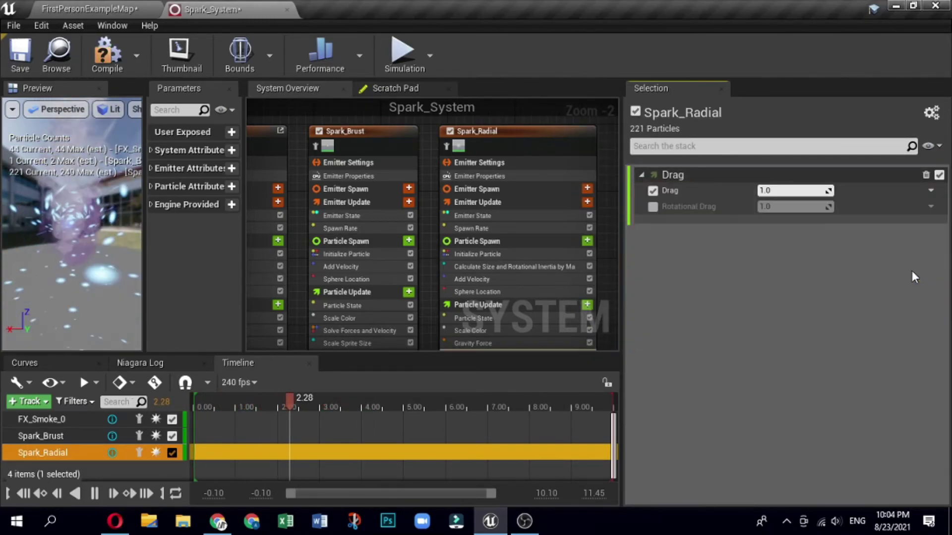
{"action": "type", "text": "1"}
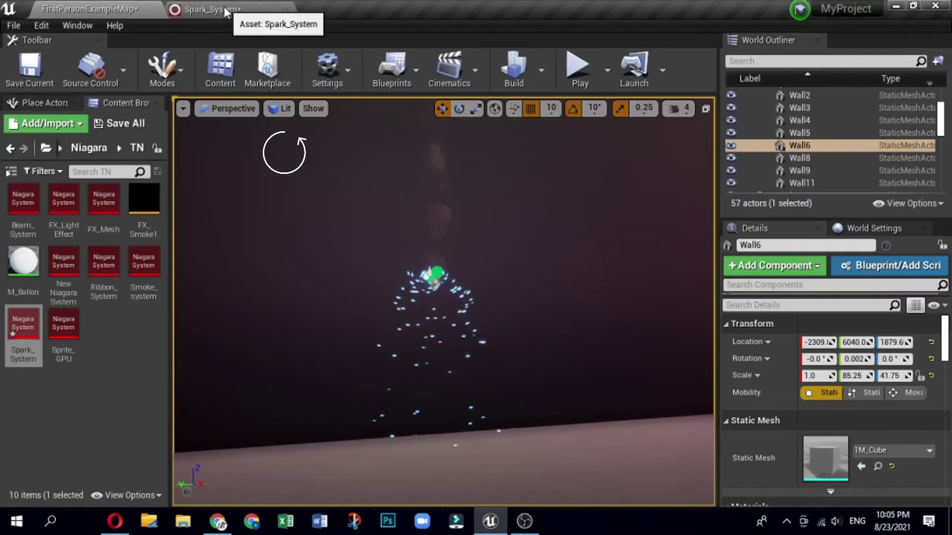
{"action": "left_click", "coordinate": [224, 11]}
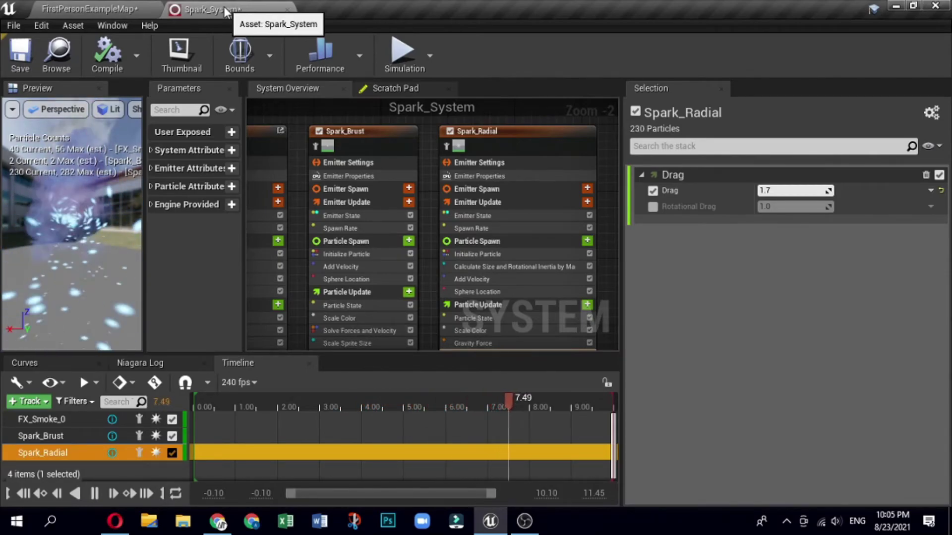
{"action": "left_click", "coordinate": [588, 303]}
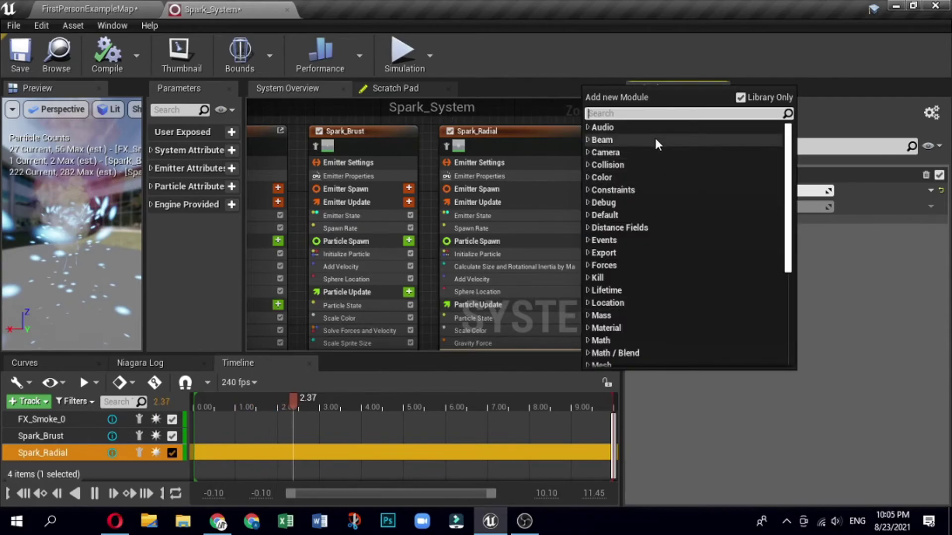
Add the Collision module, fix its dependency, and set Restitution 0.4 and Friction 0.2
{"action": "type", "text": "c"}
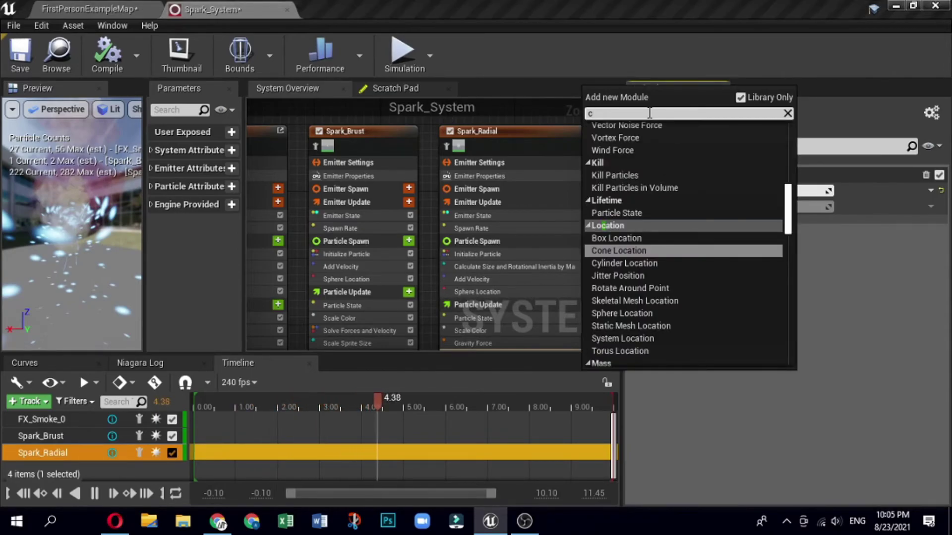
{"action": "type", "text": "oll"}
{"action": "left_click", "coordinate": [608, 174]}
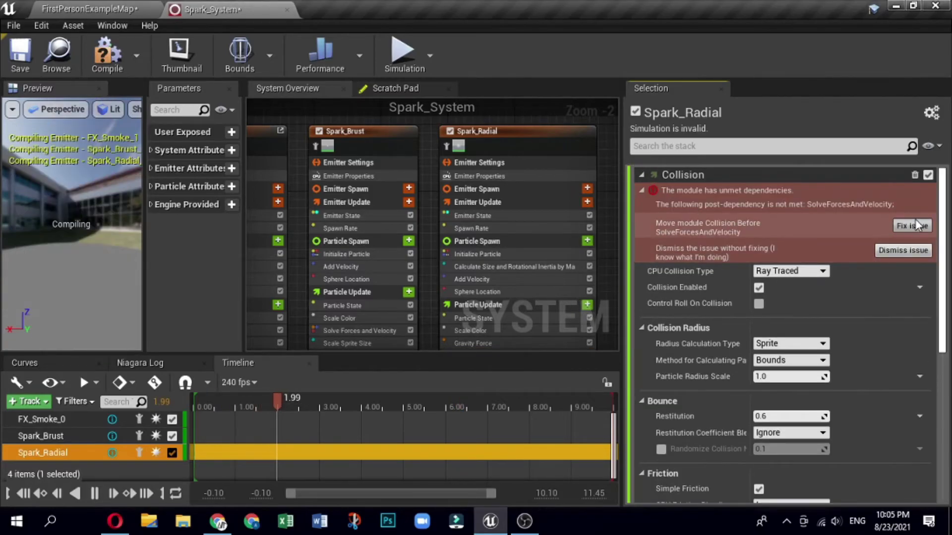
{"action": "left_click", "coordinate": [914, 225]}
{"action": "left_click", "coordinate": [792, 337]}
{"action": "type", "text": "0"}
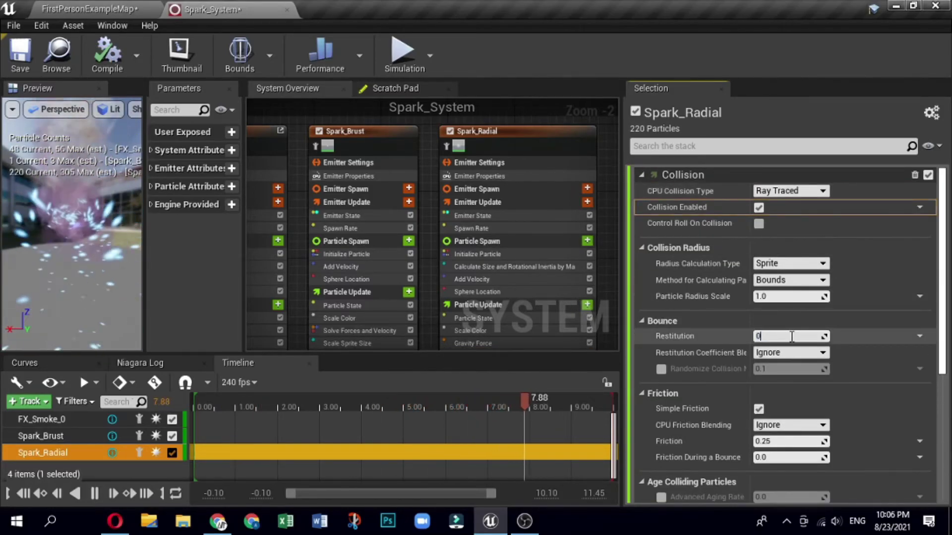
{"action": "type", "text": ".4"}
{"action": "scroll", "coordinate": [854, 371], "scroll_direction": "down", "scroll_amount": 2}
{"action": "left_click", "coordinate": [766, 291]}
{"action": "left_click", "coordinate": [789, 396]}
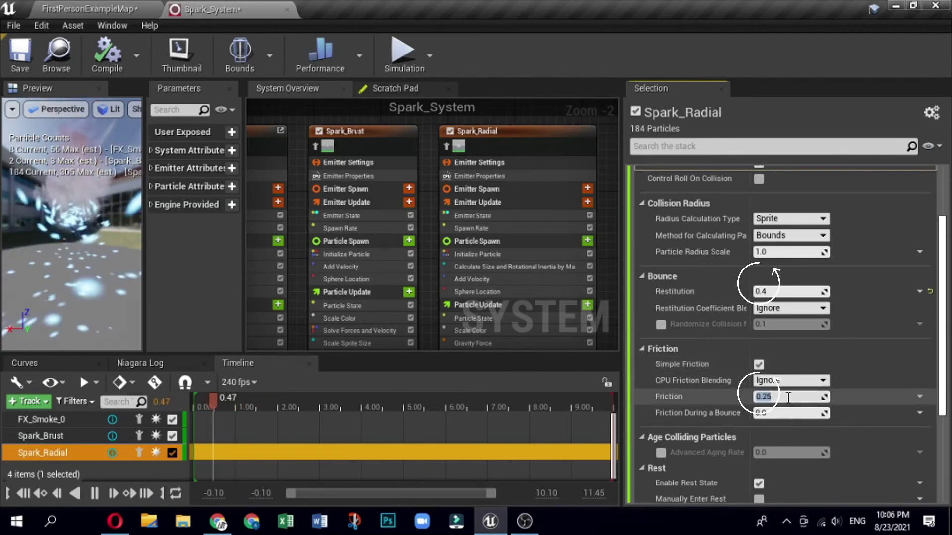
{"action": "type", "text": "0.2"}
{"action": "key", "text": "Return"}
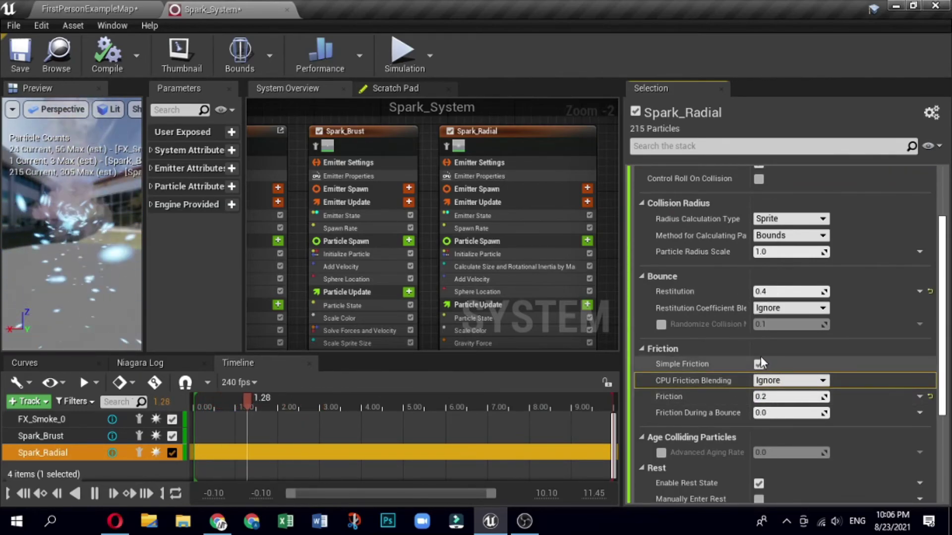
{"action": "left_click", "coordinate": [90, 9]}
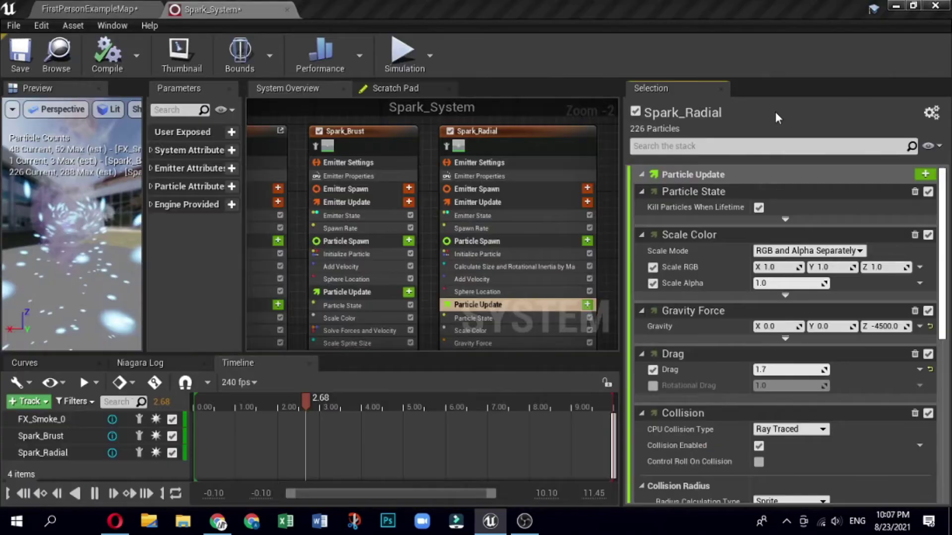
Add Scale Sprite Size by Speed to Spark_Radial's particle update and glance at the level
{"action": "left_click", "coordinate": [587, 306]}
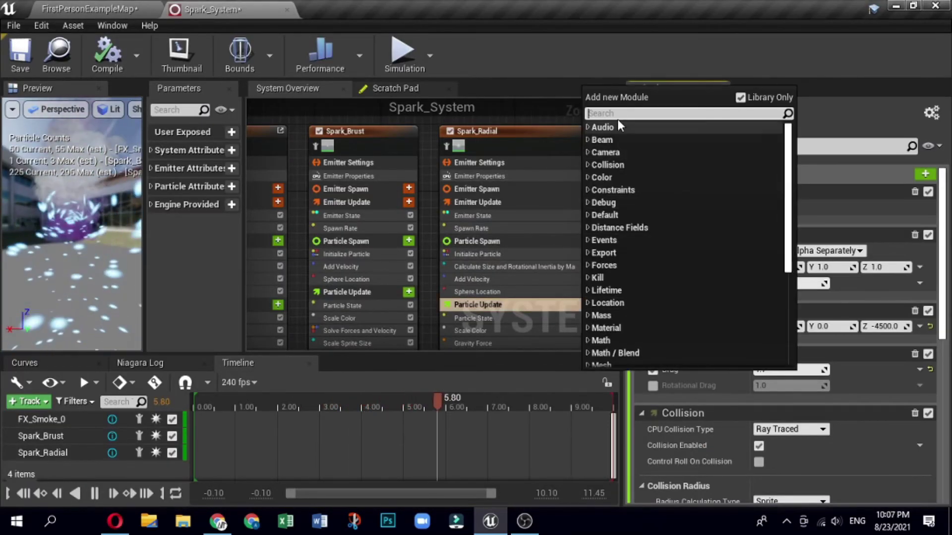
{"action": "type", "text": "siz"}
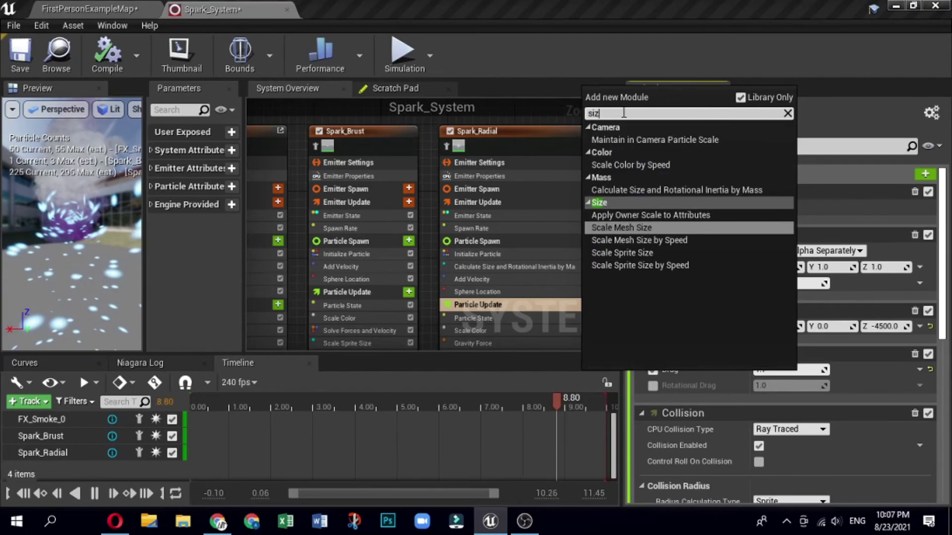
{"action": "left_click", "coordinate": [637, 267]}
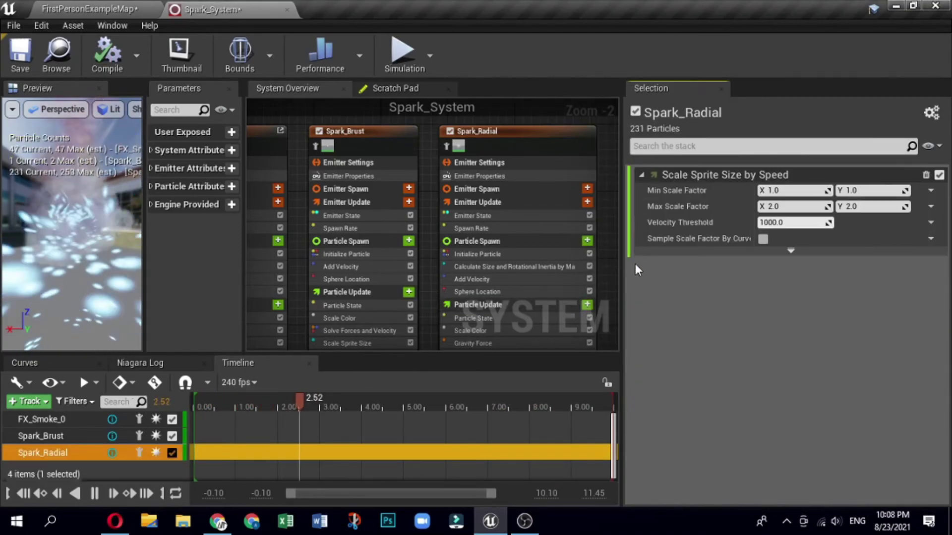
{"action": "left_click", "coordinate": [94, 9]}
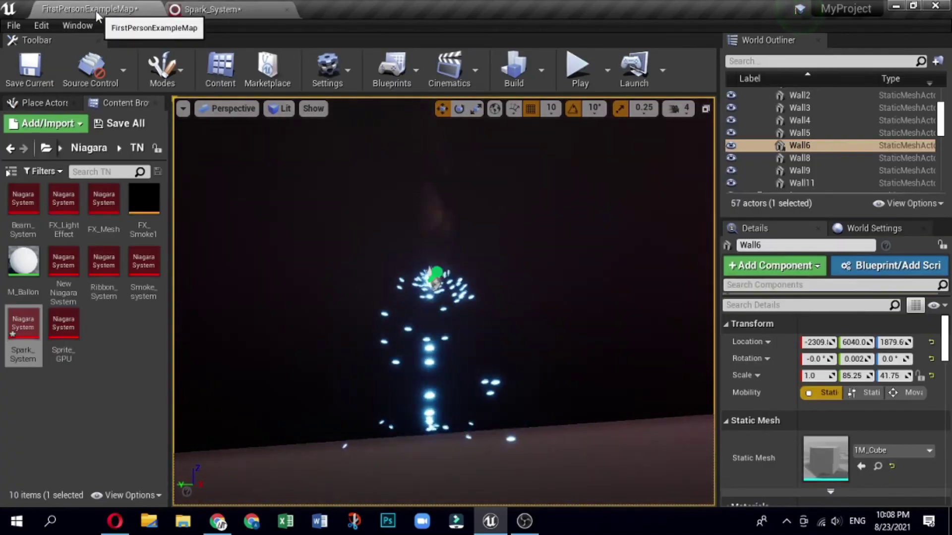
{"action": "left_click", "coordinate": [248, 10]}
Set the minimum scale factor to 0, 3 and the maximum to 0.5, 6
{"action": "type", "text": "0"}
{"action": "key", "text": "Tab"}
{"action": "type", "text": "3"}
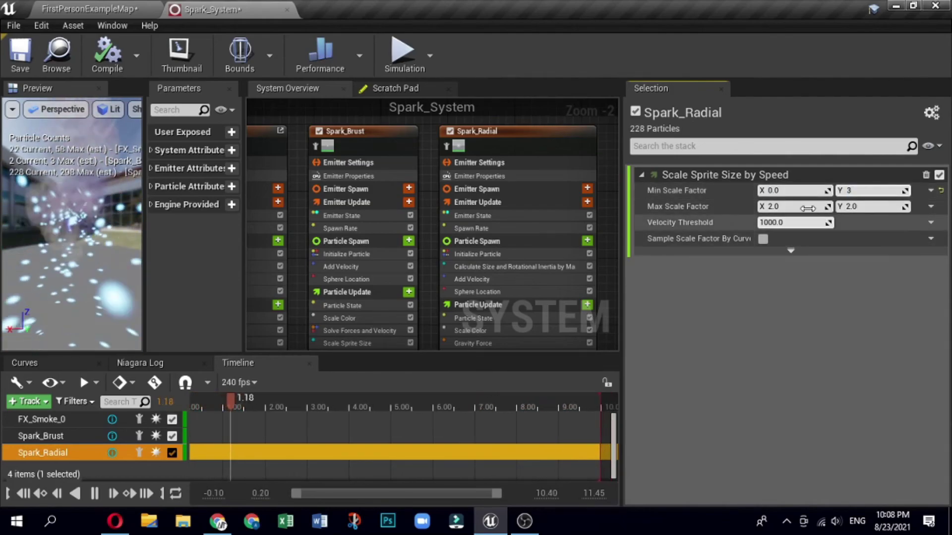
{"action": "key", "text": "Tab"}
{"action": "type", "text": ".5"}
{"action": "key", "text": "Tab"}
{"action": "type", "text": "6"}
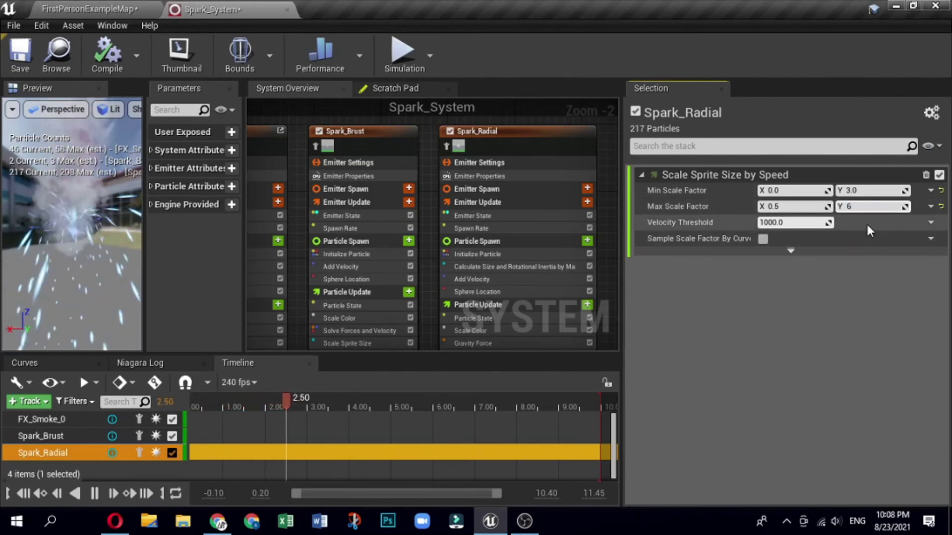
{"action": "left_click", "coordinate": [867, 226]}
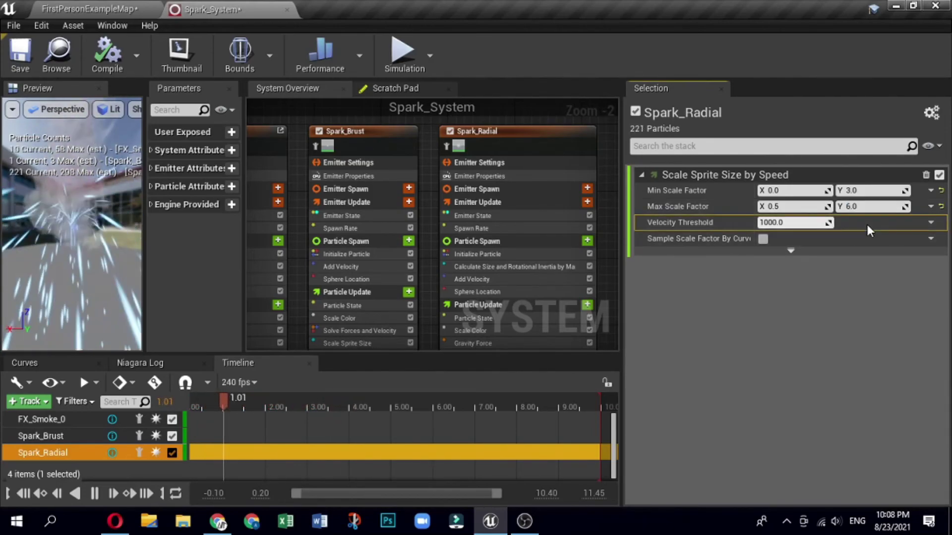
{"action": "left_click", "coordinate": [96, 11]}
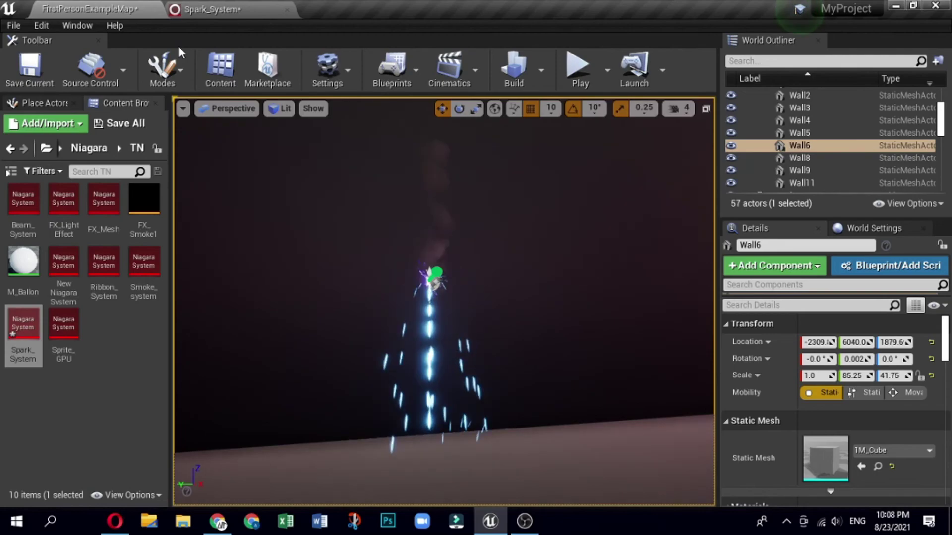
Adjust the sprite scaling's Velocity Threshold in the Spark_System editor
{"action": "left_click", "coordinate": [211, 9]}
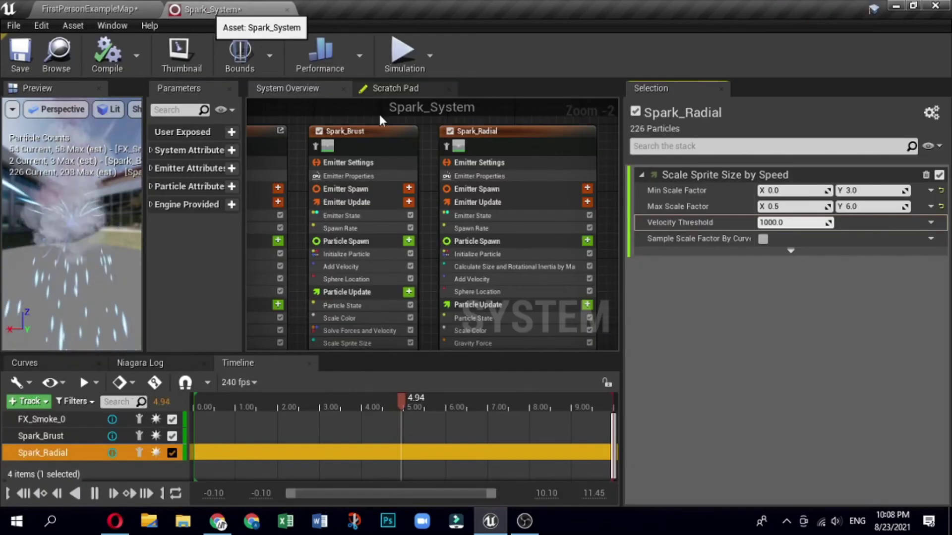
{"action": "left_click_drag", "start_coordinate": [777, 222], "coordinate": [764, 222]}
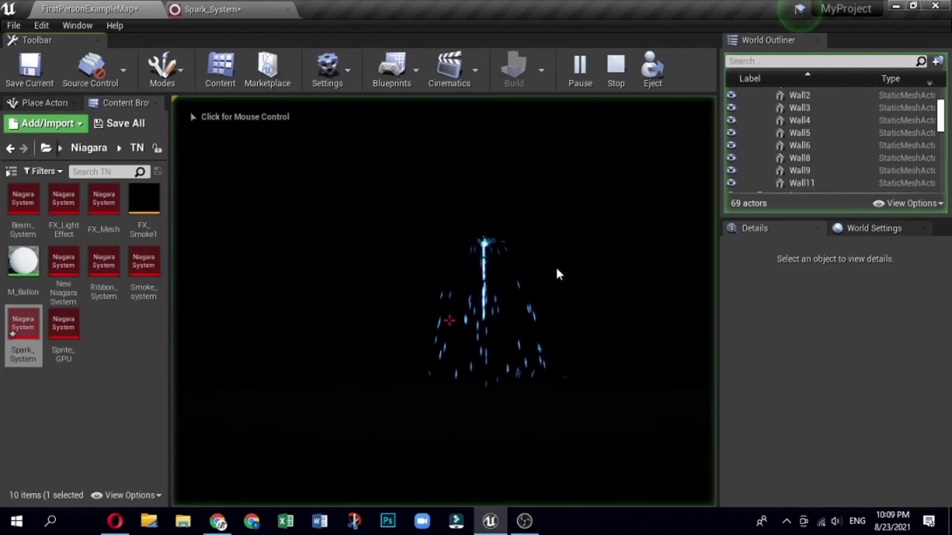